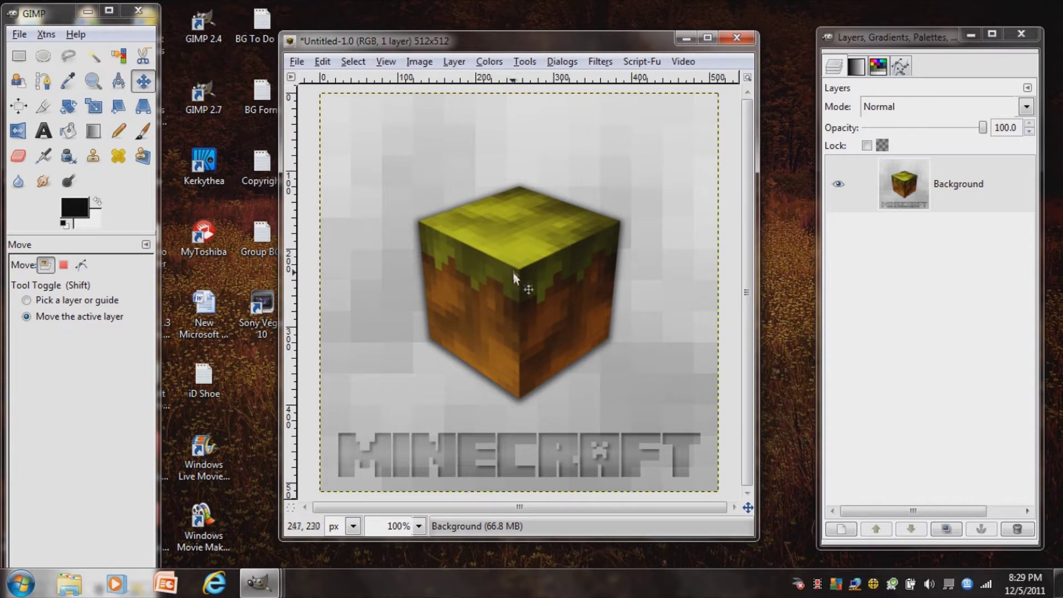
# - Nudge the grass-block image window, then close it so GIMP asks about saving
pyautogui.moveTo(643, 53); pyautogui.dragTo(667, 42)
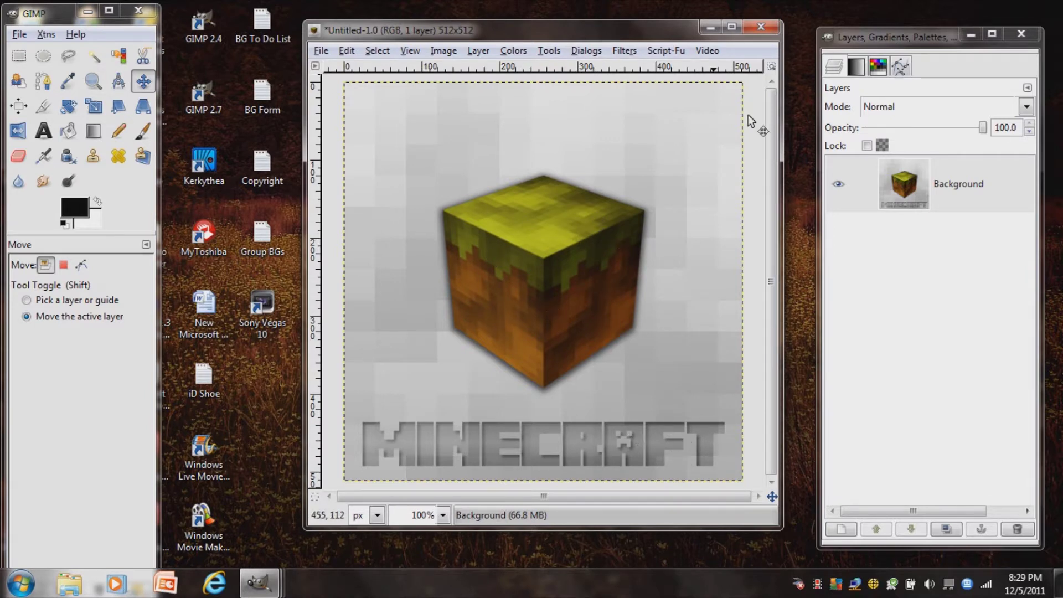
pyautogui.click(759, 29)
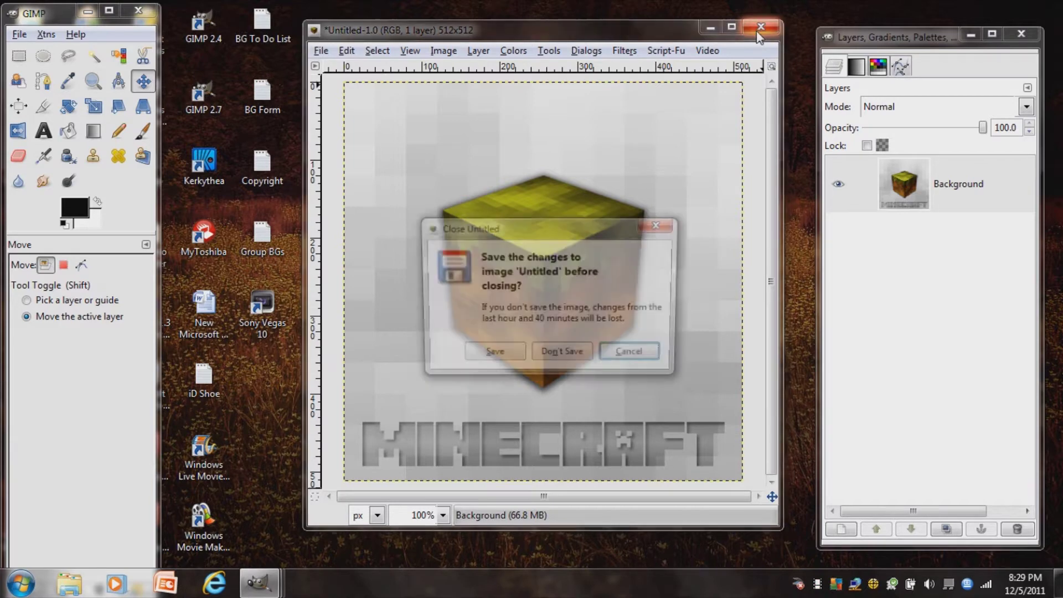
# - Discard the old image without saving and create a new 520×520 image
pyautogui.click(579, 352)
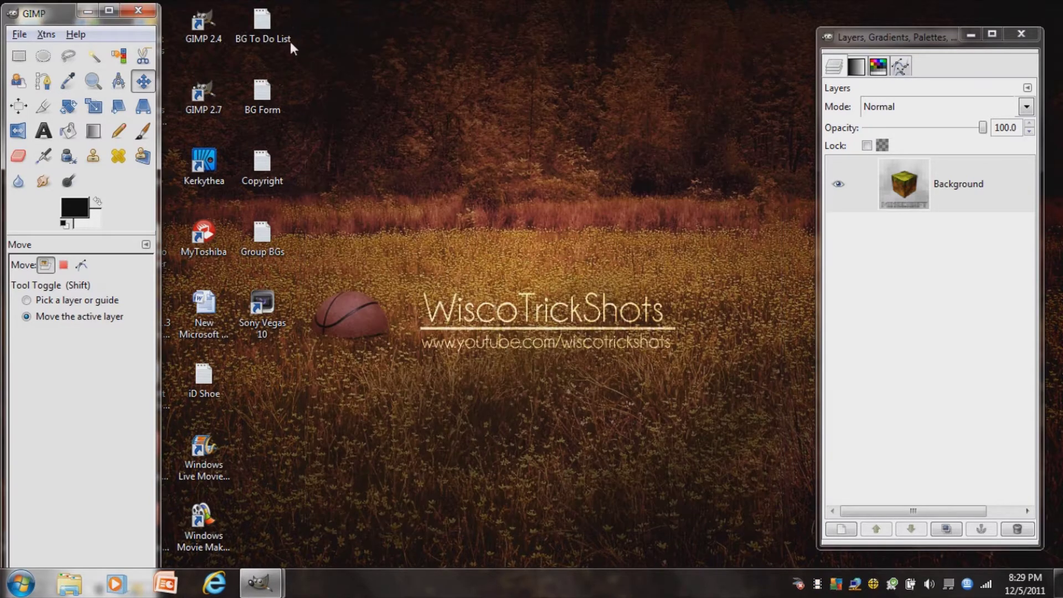
pyautogui.click(19, 34)
pyautogui.click(71, 70)
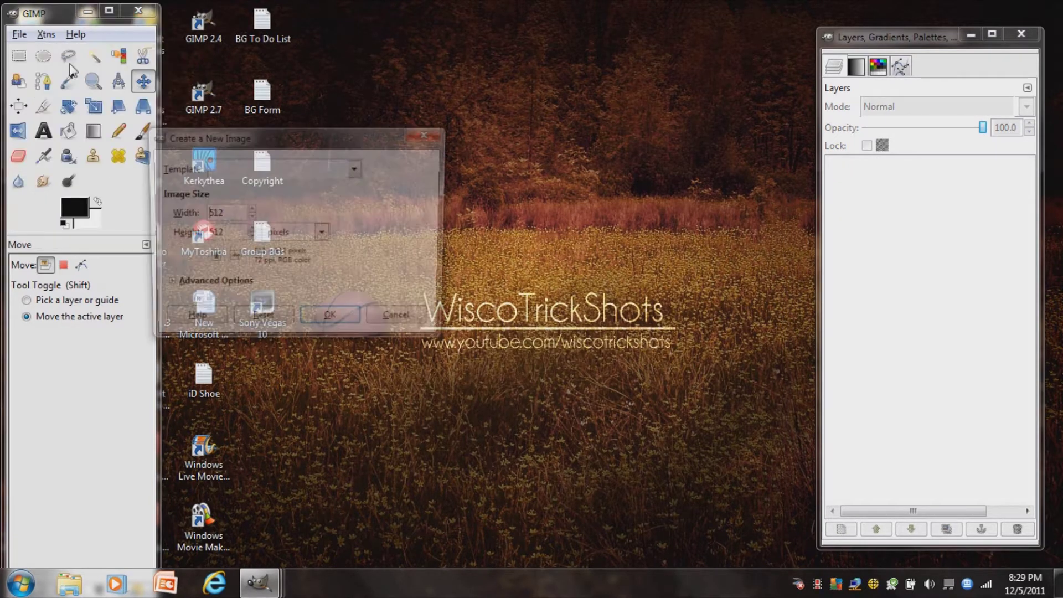
pyautogui.doubleClick(223, 216)
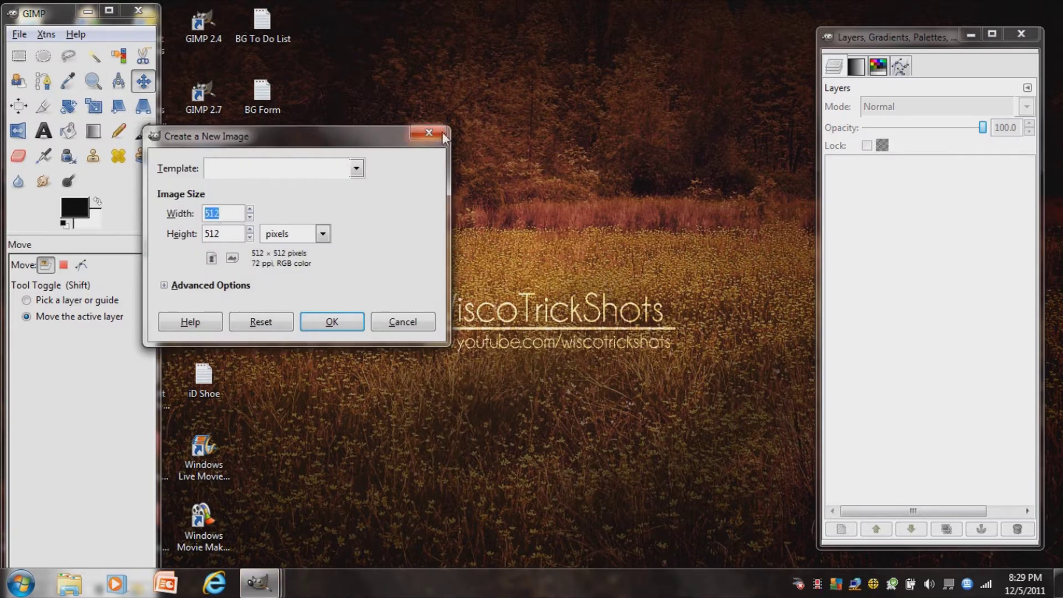
pyautogui.write('520')
pyautogui.click(231, 233)
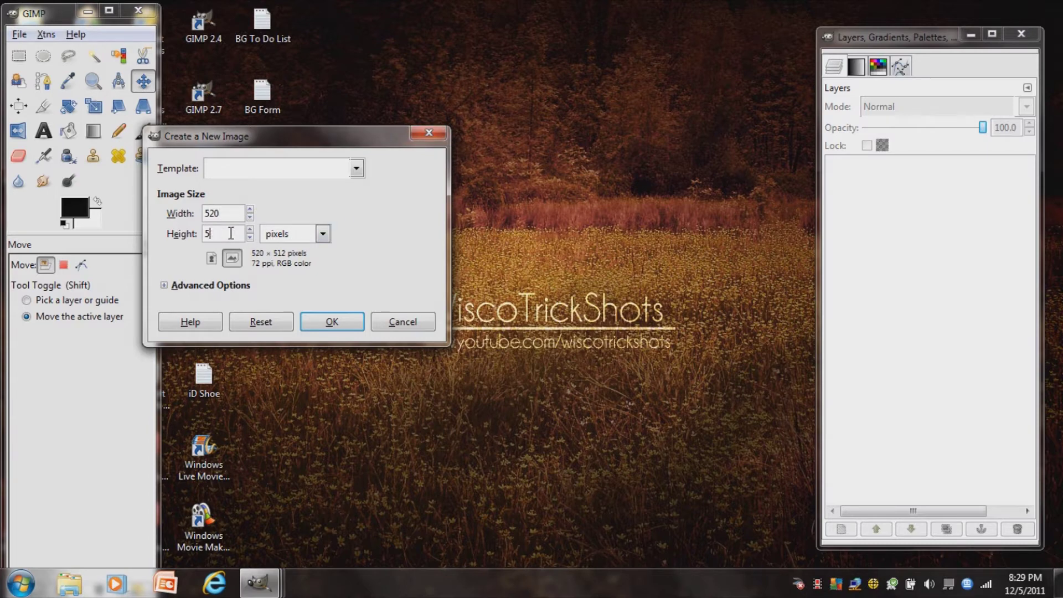
pyautogui.write('520')
pyautogui.click(331, 322)
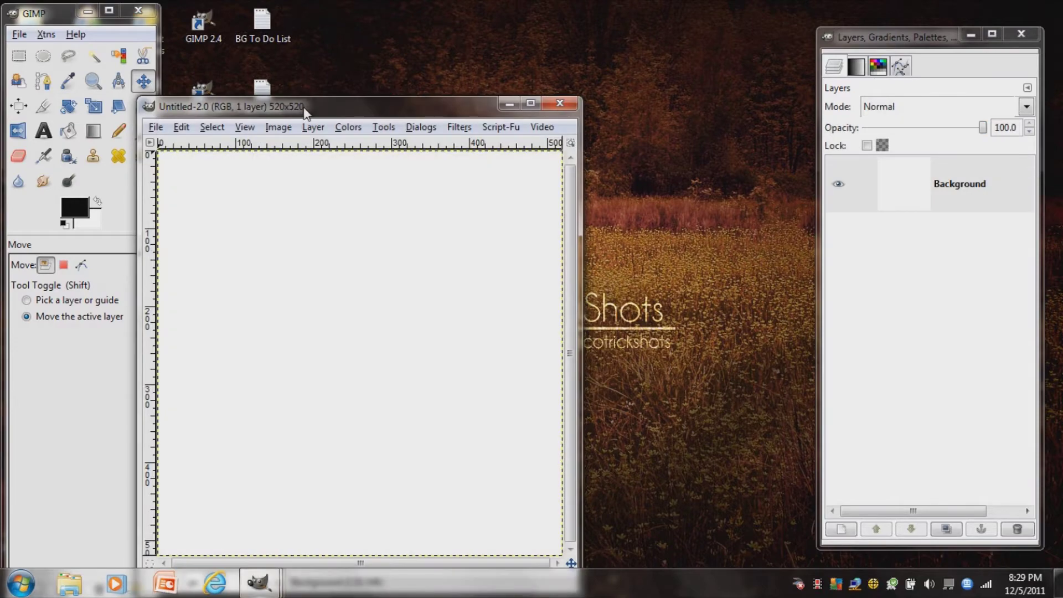
pyautogui.moveTo(304, 102); pyautogui.dragTo(418, 48)
# - Add an alpha channel to the Background layer
pyautogui.click(961, 202)
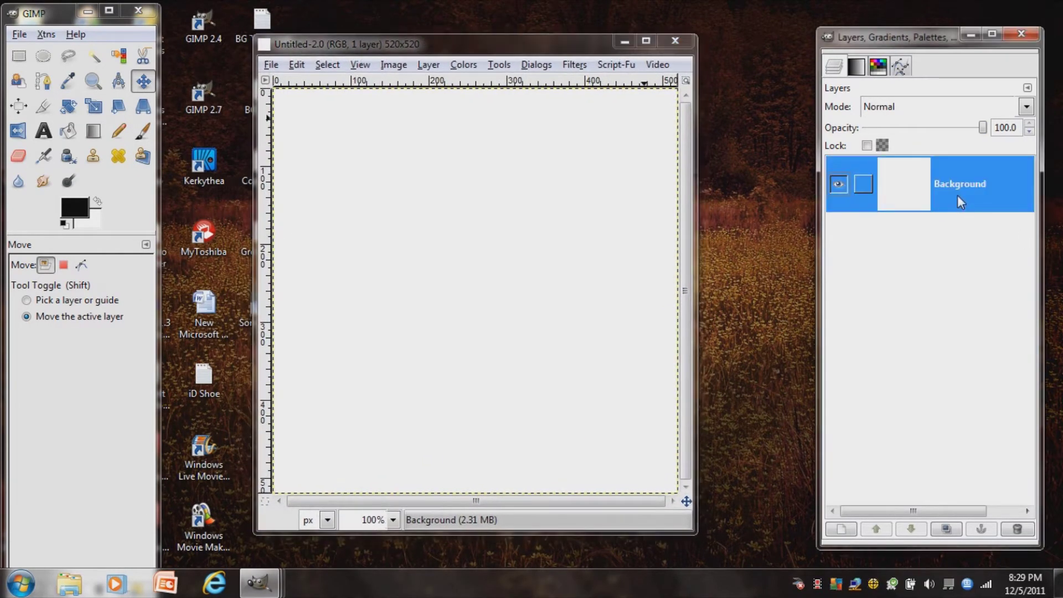
pyautogui.rightClick(960, 202)
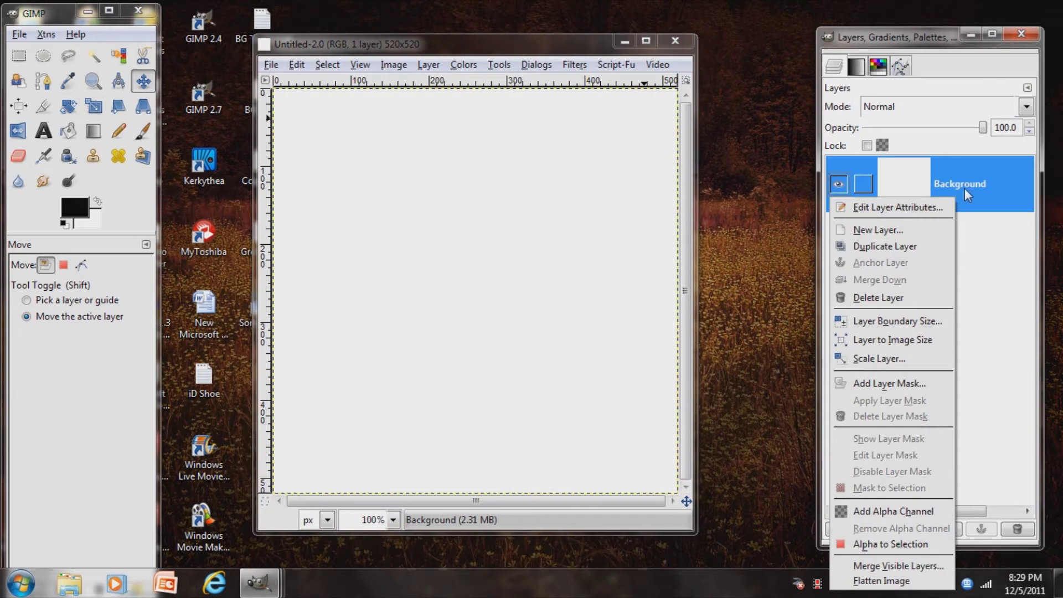
pyautogui.click(905, 511)
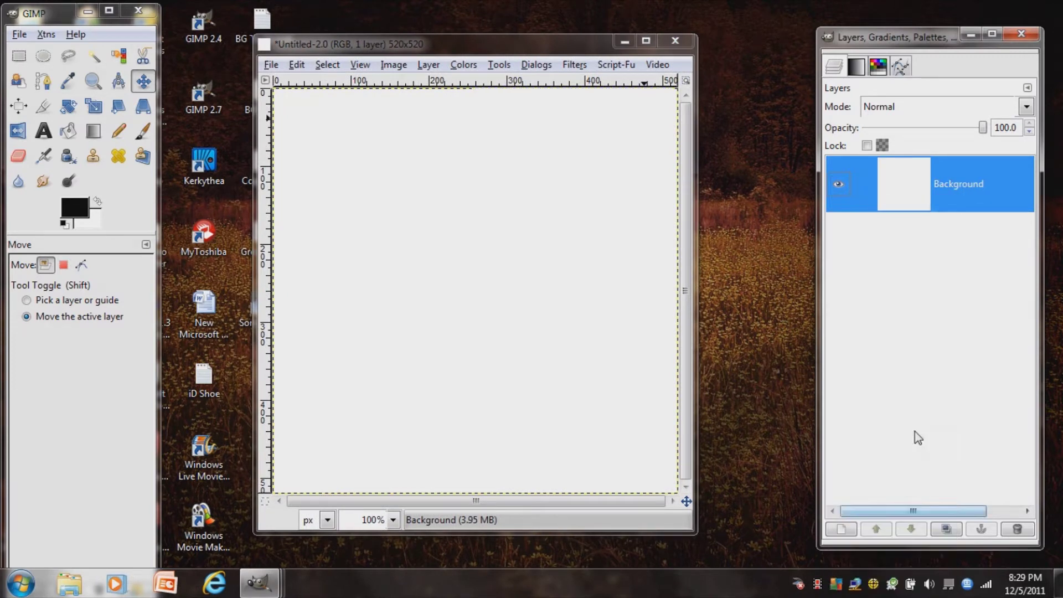
# - Render Plasma clouds with a new random seed at turbulence 3.0 onto the Background layer
pyautogui.click(616, 65)
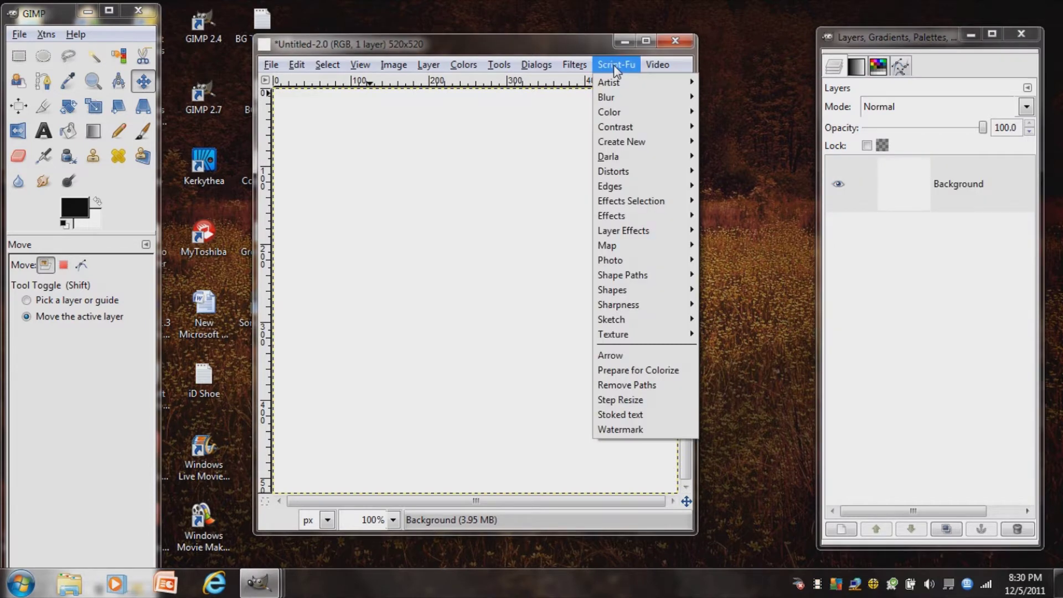
pyautogui.click(615, 66)
pyautogui.click(615, 65)
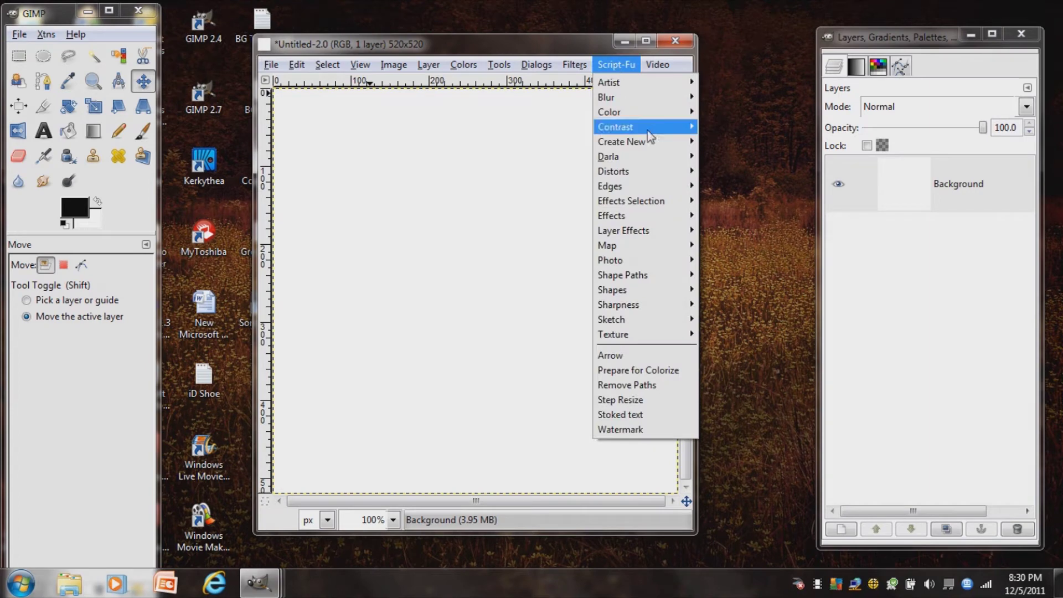
pyautogui.moveTo(674, 203)
pyautogui.moveTo(572, 65)
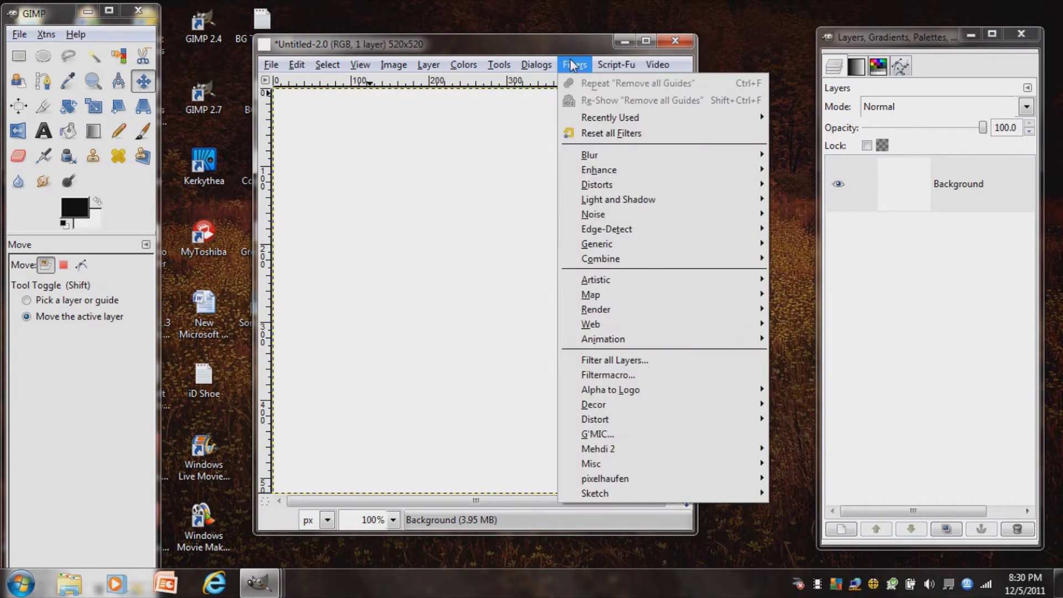
pyautogui.moveTo(755, 313)
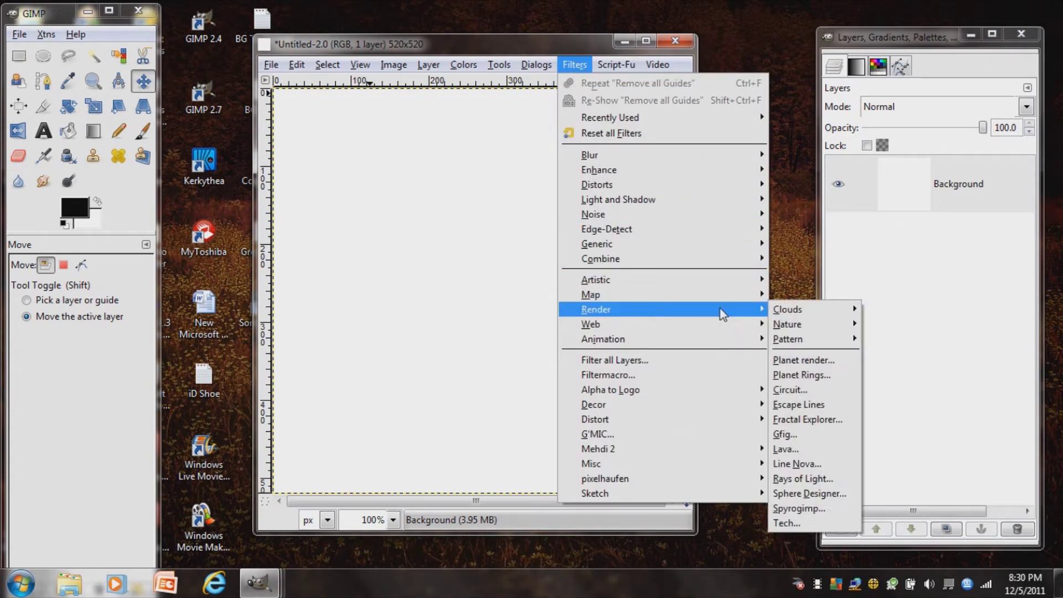
pyautogui.moveTo(789, 310)
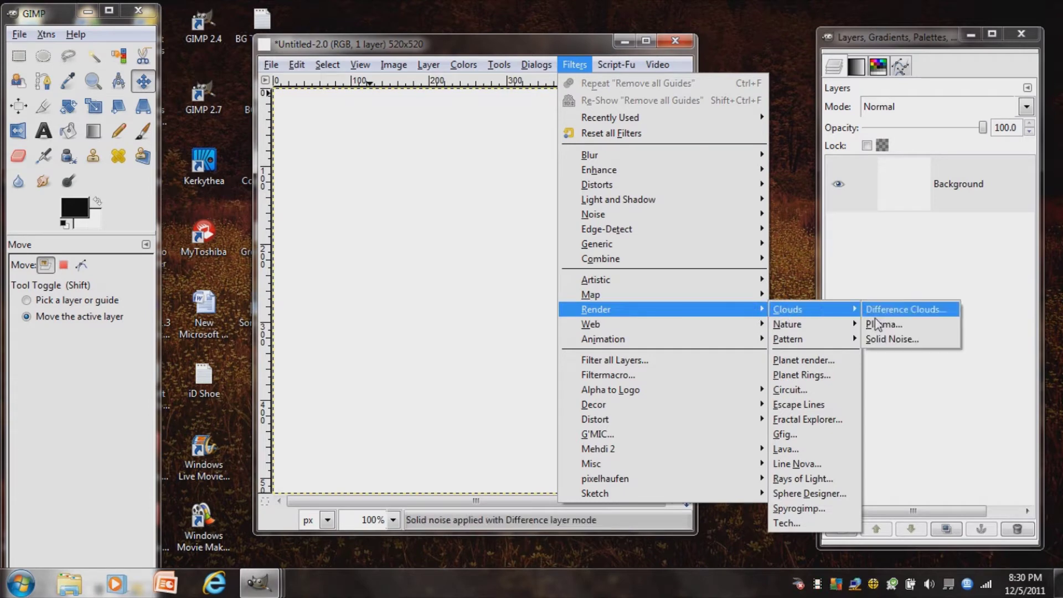
pyautogui.click(880, 323)
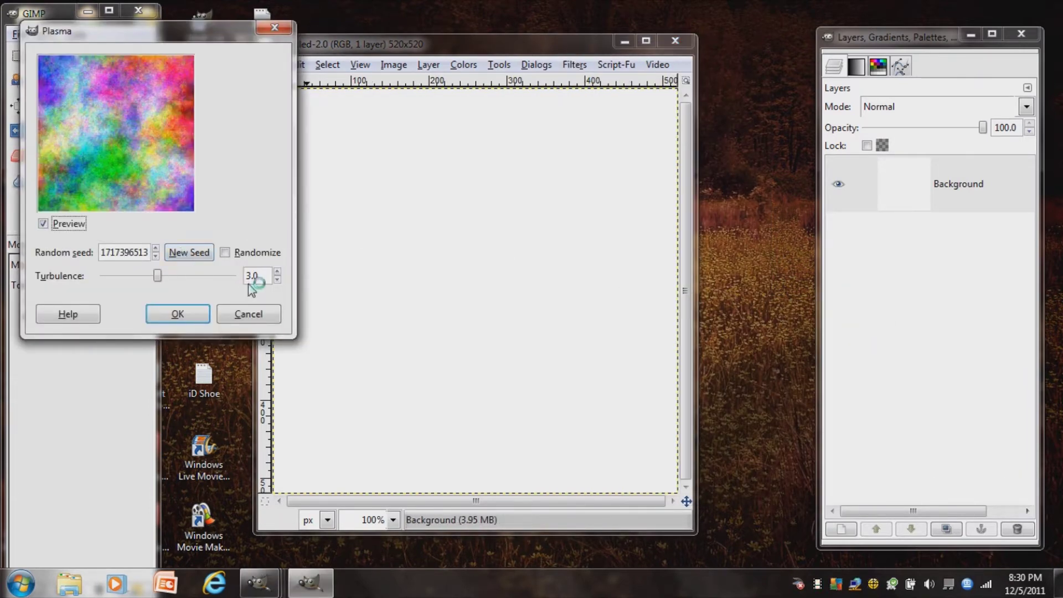
pyautogui.click(181, 254)
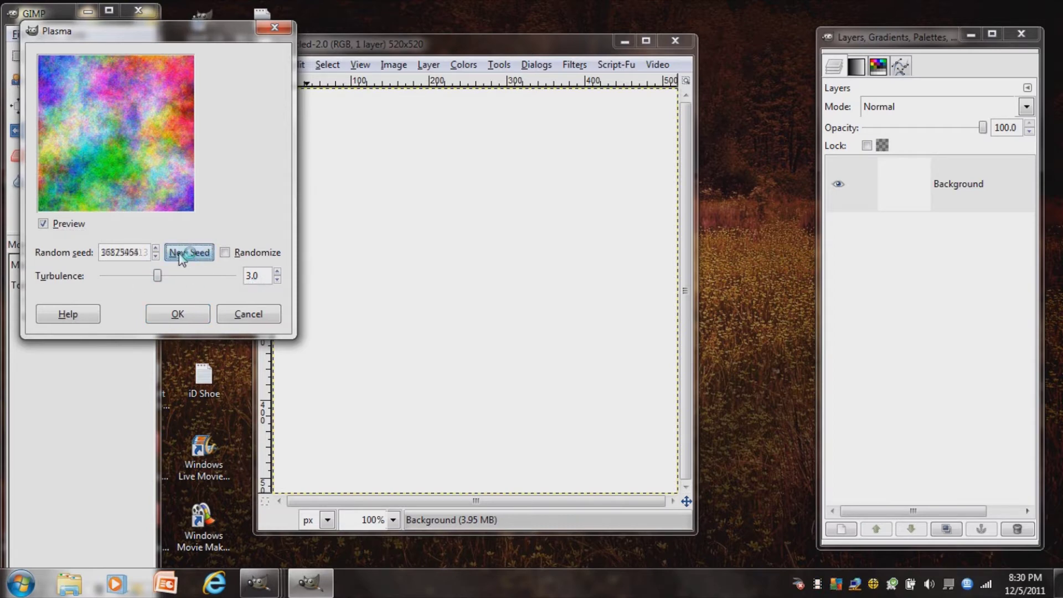
pyautogui.click(188, 320)
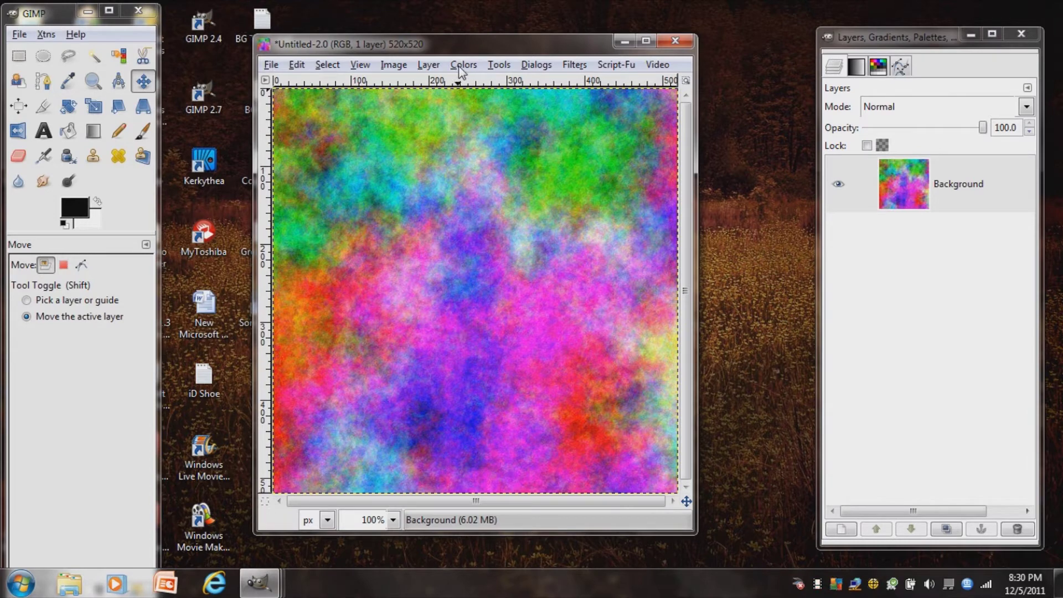
# - Desaturate the plasma texture to grey using Lightness
pyautogui.click(459, 69)
pyautogui.click(489, 235)
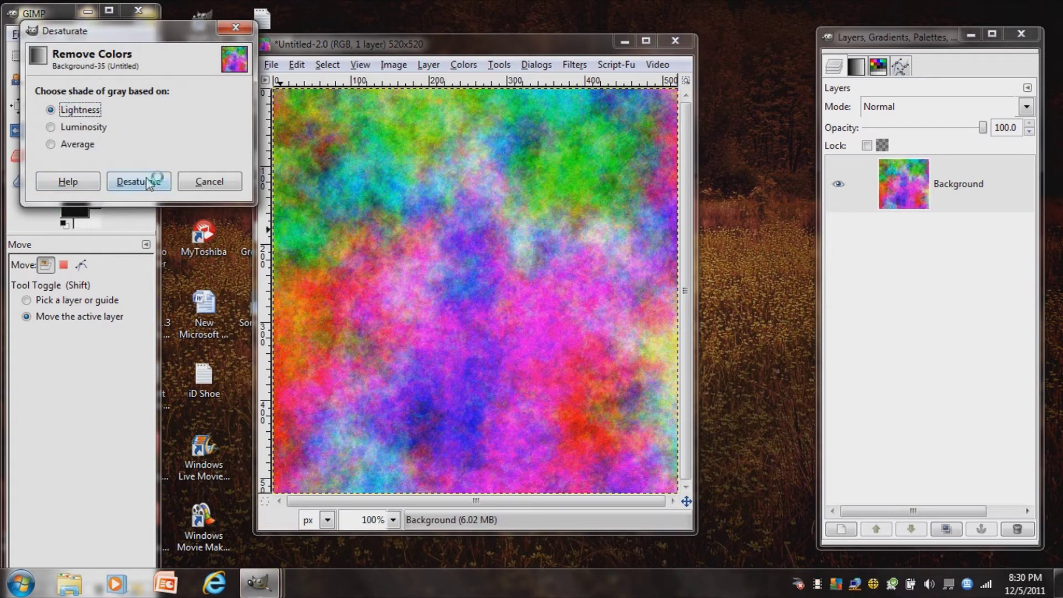
pyautogui.click(149, 181)
# - Pixelize the Background layer into 40×40 px blocks
pyautogui.click(938, 191)
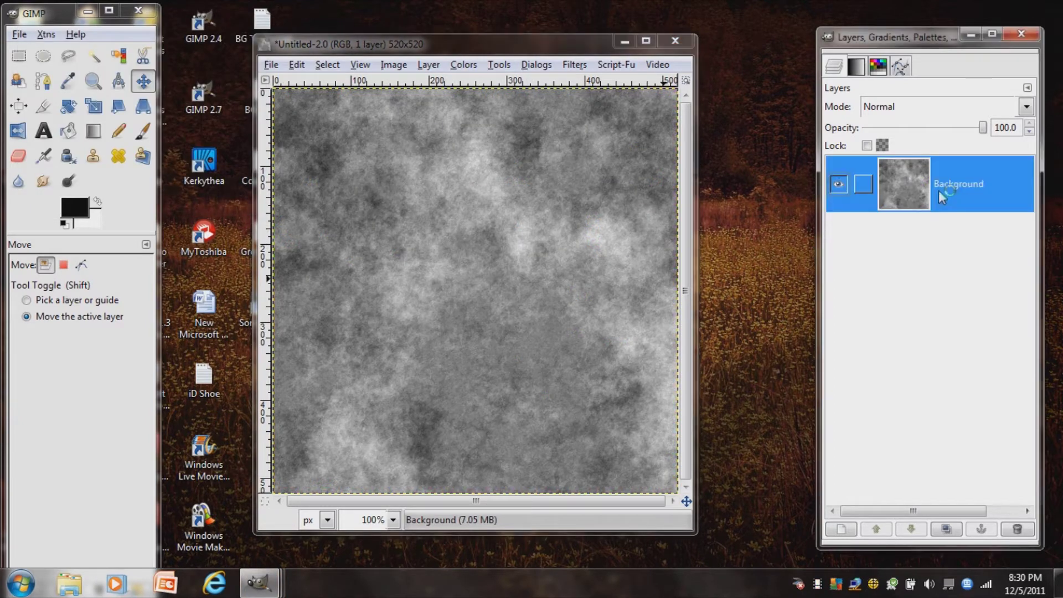
pyautogui.click(576, 65)
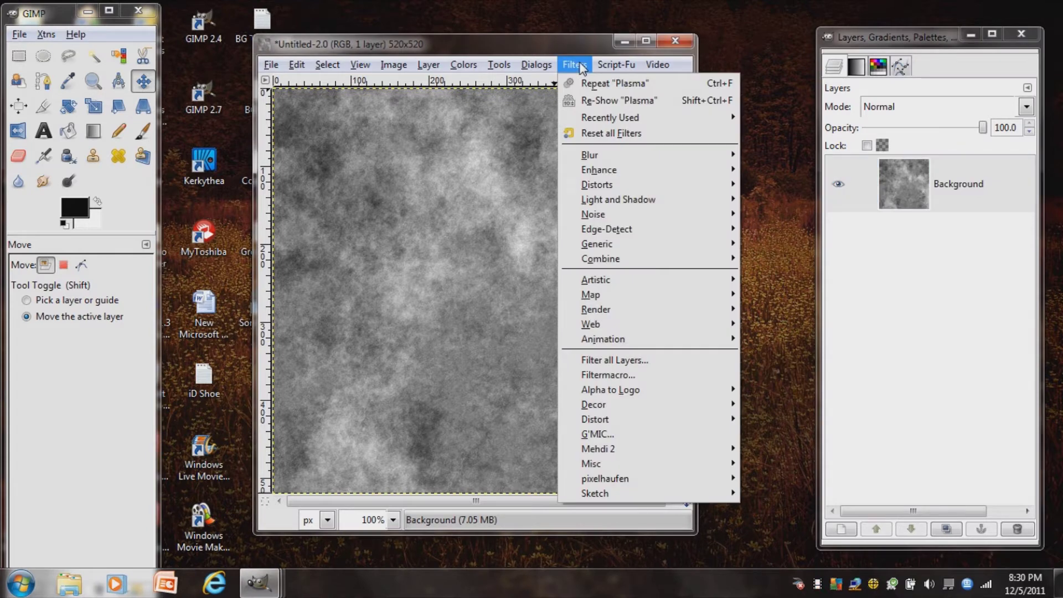
pyautogui.moveTo(704, 155)
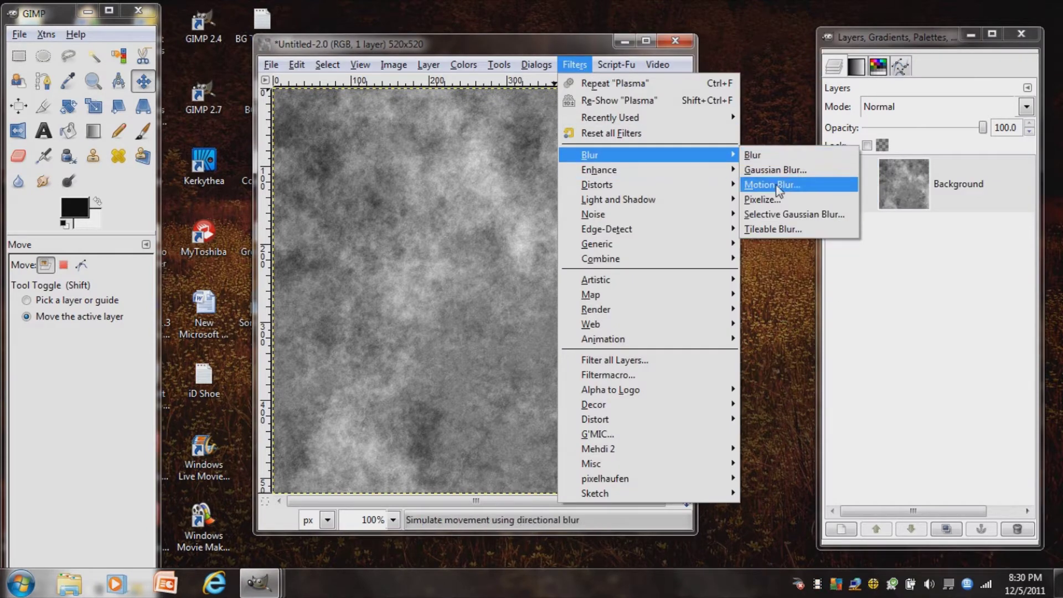
pyautogui.click(775, 199)
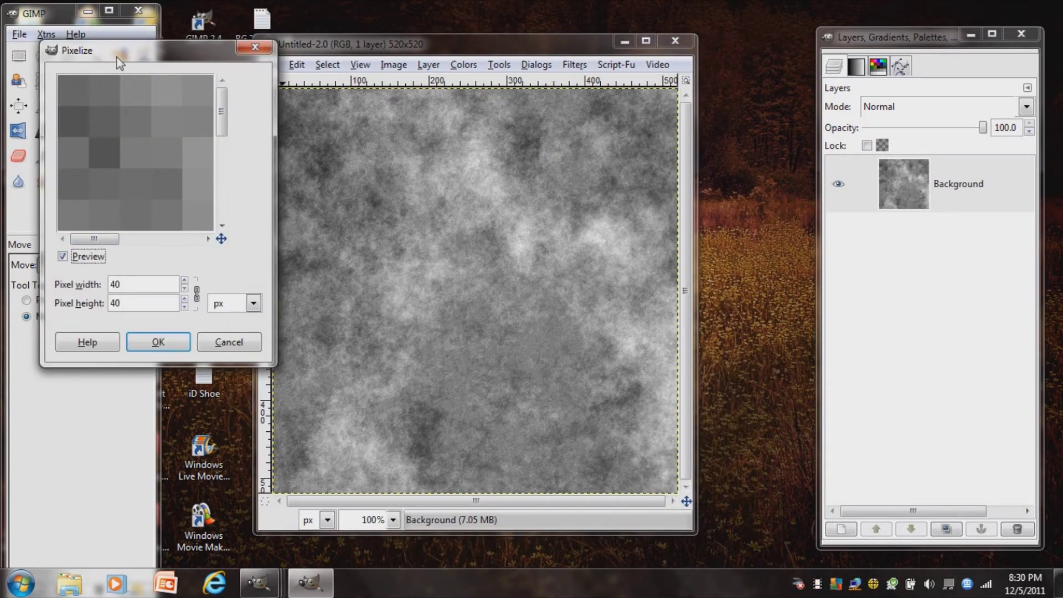
pyautogui.moveTo(118, 62); pyautogui.dragTo(284, 126)
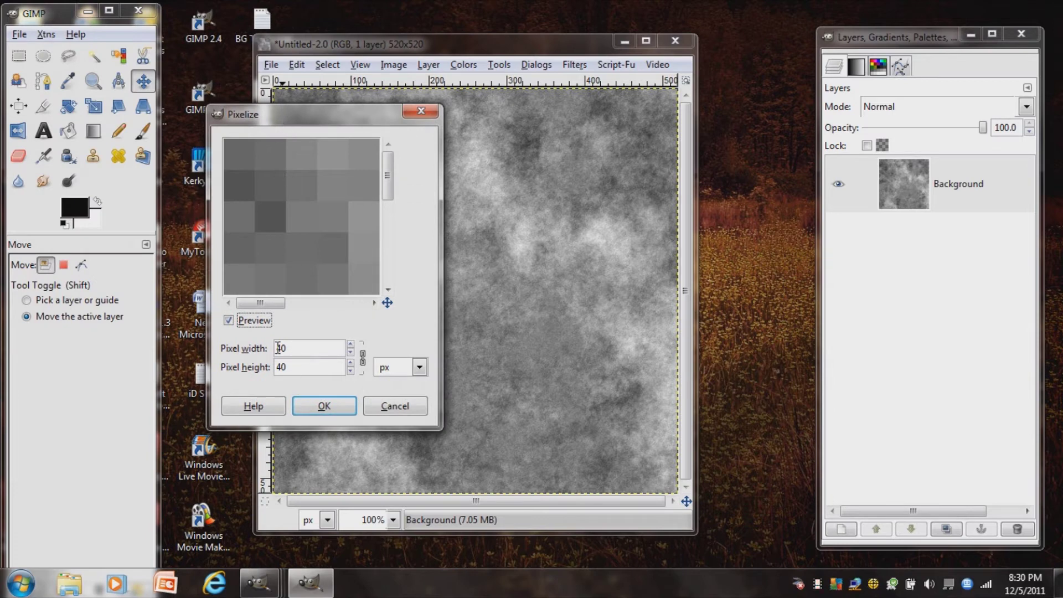
pyautogui.moveTo(265, 303); pyautogui.dragTo(254, 264)
pyautogui.click(313, 406)
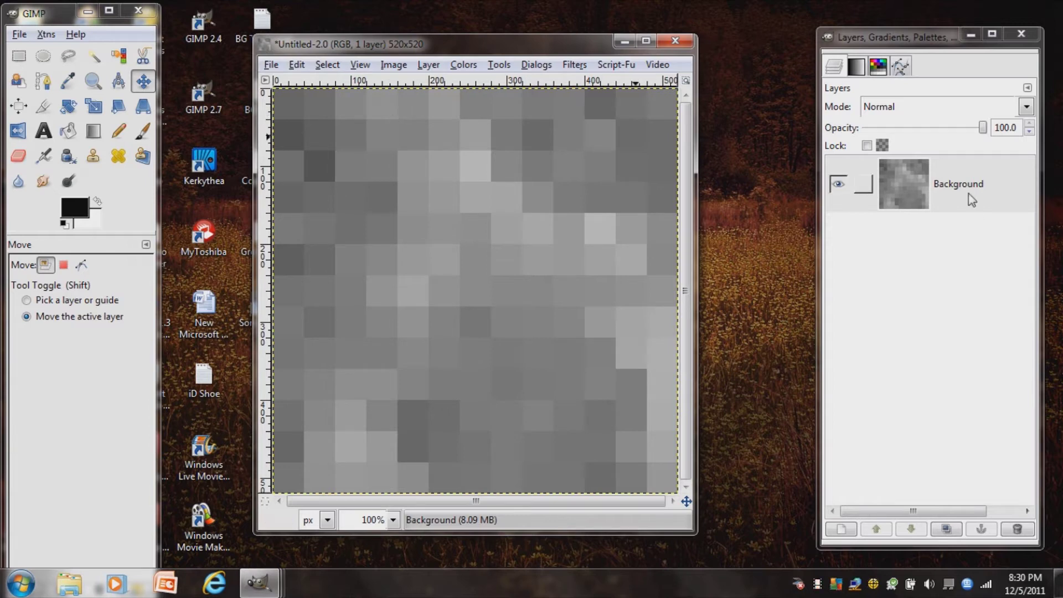
# - Add a transparent layer and fill it with a top-to-bottom linear FG-to-BG gradient
pyautogui.click(841, 529)
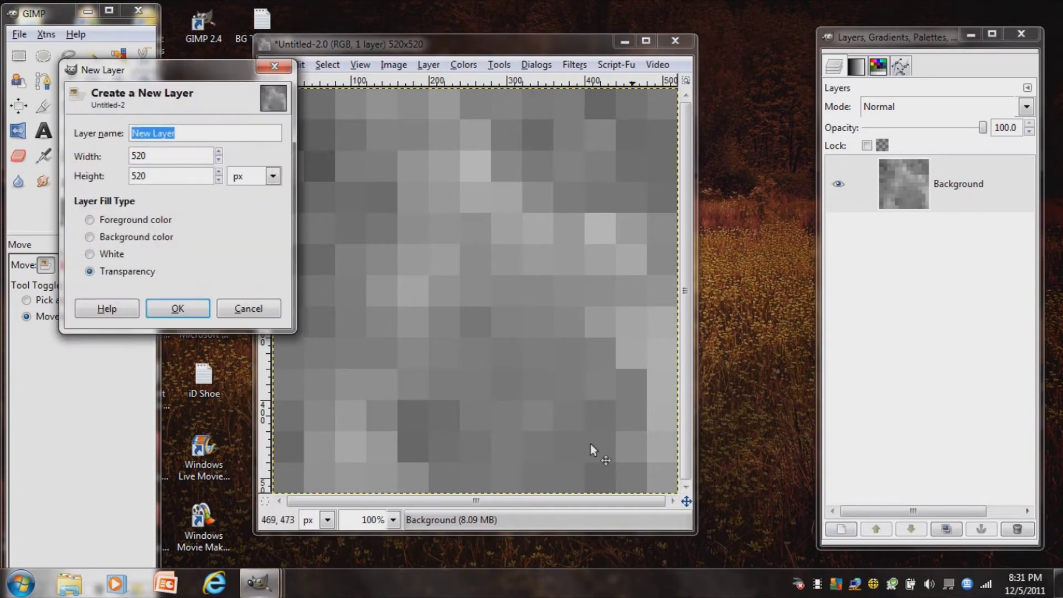
pyautogui.click(169, 307)
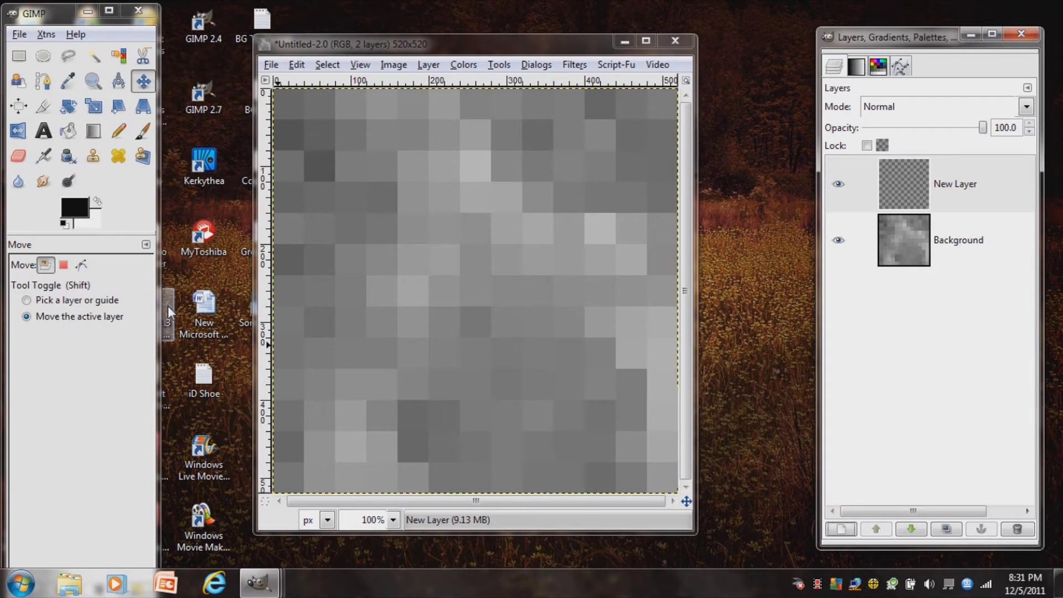
pyautogui.click(859, 189)
pyautogui.click(87, 137)
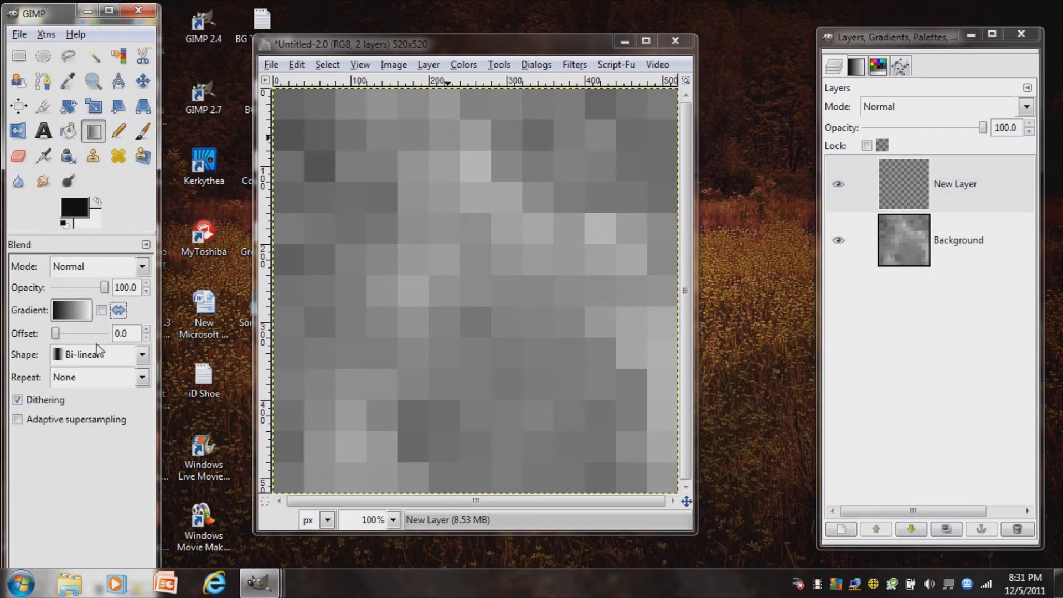
pyautogui.click(97, 350)
pyautogui.click(94, 373)
pyautogui.click(81, 310)
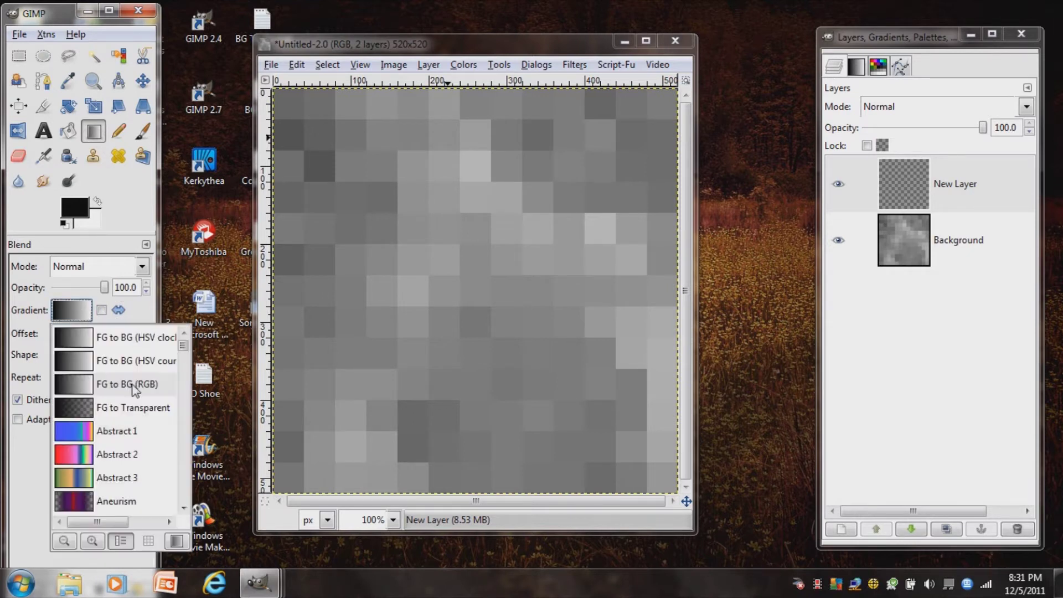
pyautogui.click(78, 316)
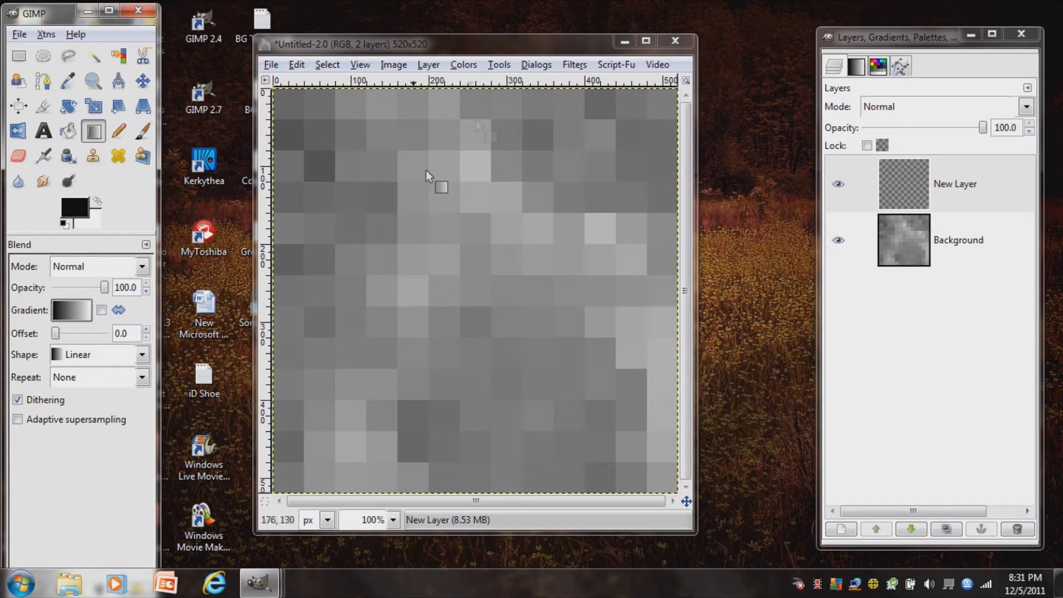
pyautogui.moveTo(487, 89); pyautogui.dragTo(468, 500)
# - Set the gradient layer to Overlay, double it, and merge it down into the texture
pyautogui.click(919, 108)
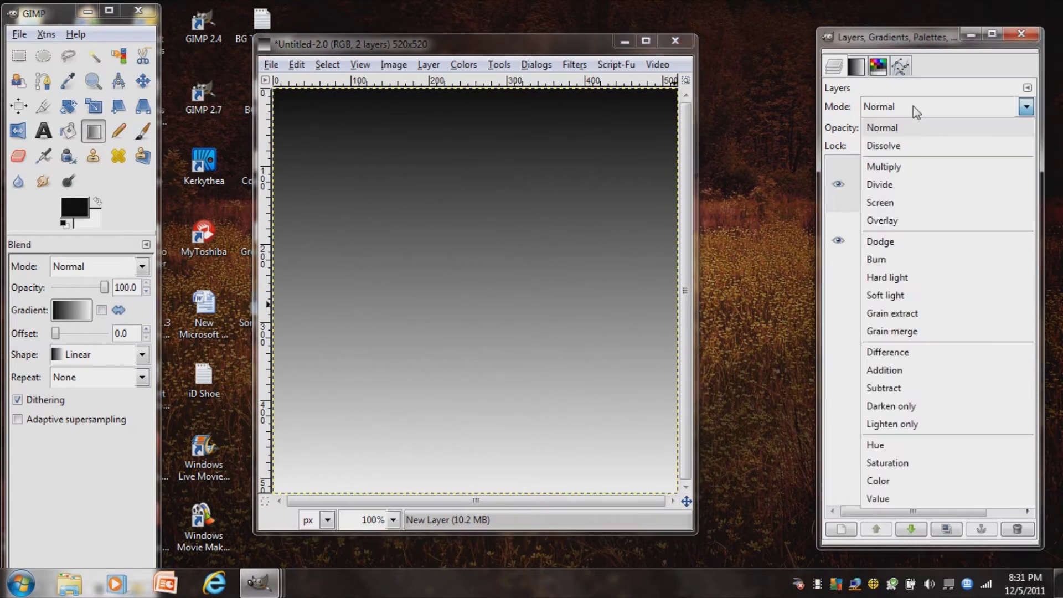
pyautogui.click(886, 220)
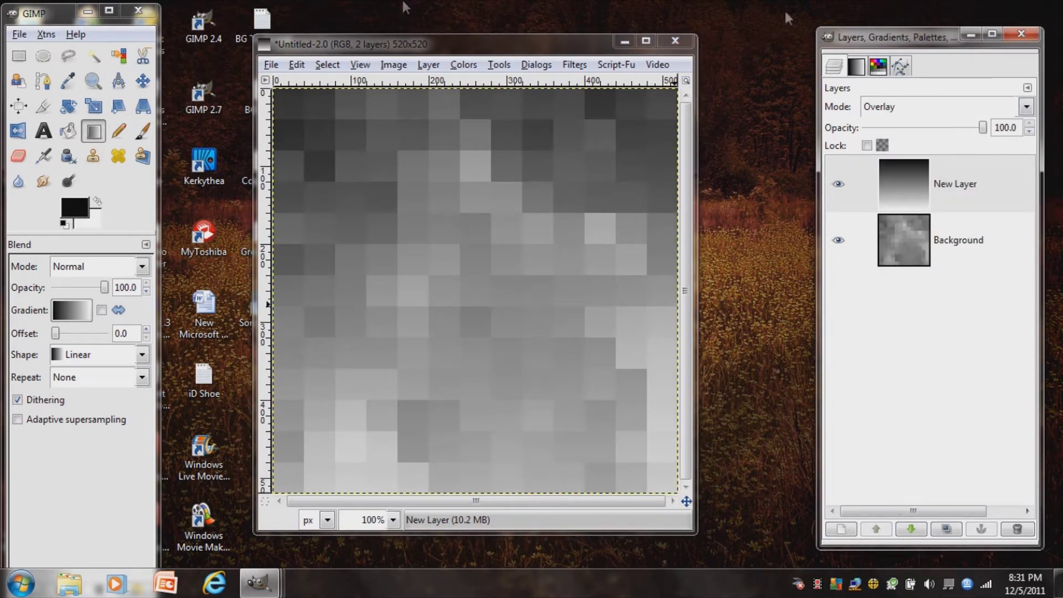
pyautogui.click(947, 529)
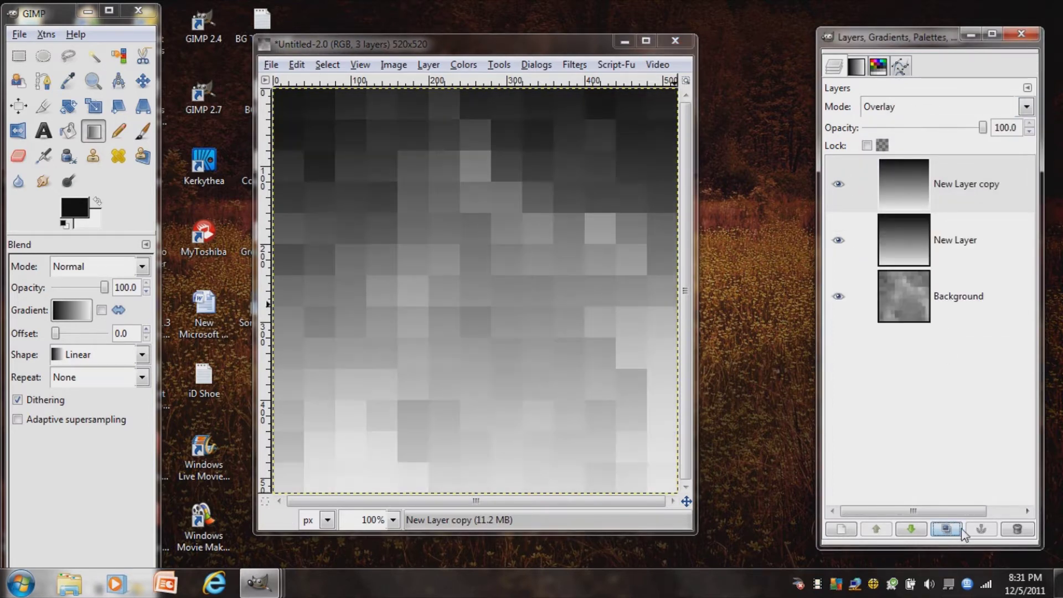
pyautogui.click(982, 529)
pyautogui.rightClick(939, 177)
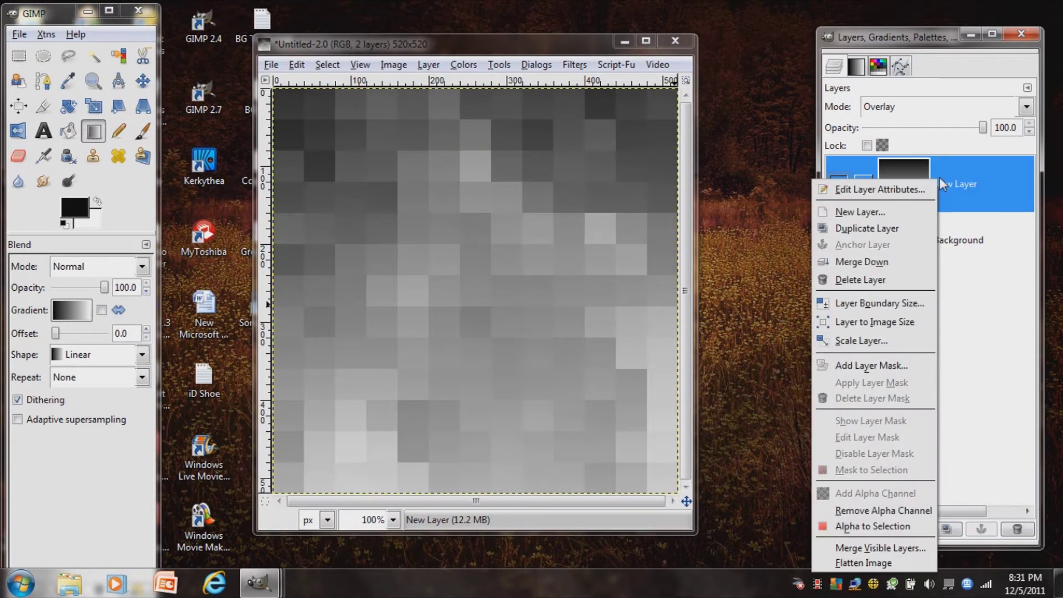
pyautogui.click(879, 264)
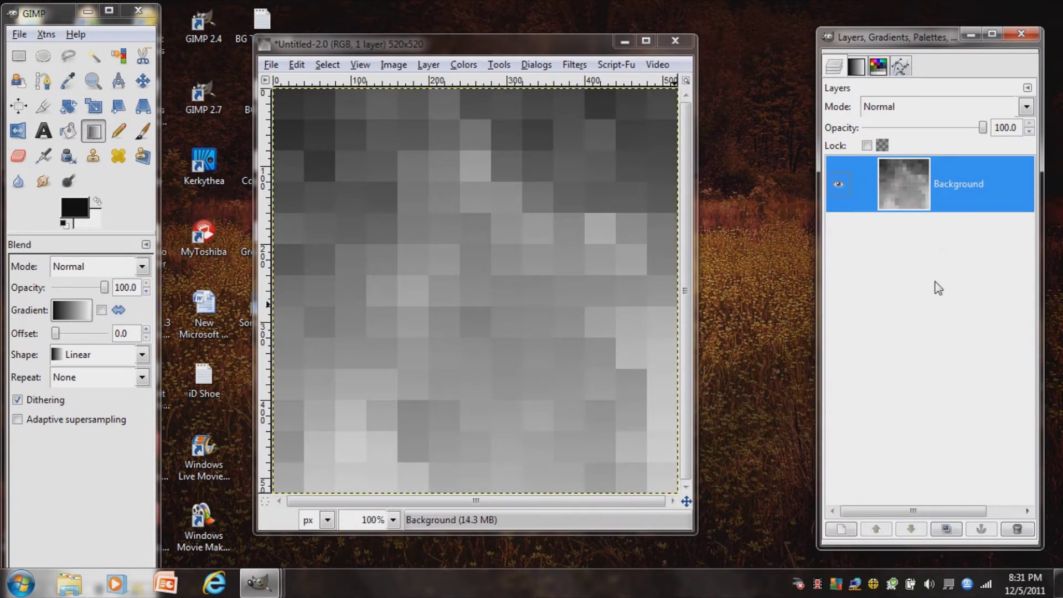
# - Set foreground to dark brown 422100 and background to brown 884400, keeping the FG-to-BG gradient
pyautogui.click(70, 220)
pyautogui.click(489, 308)
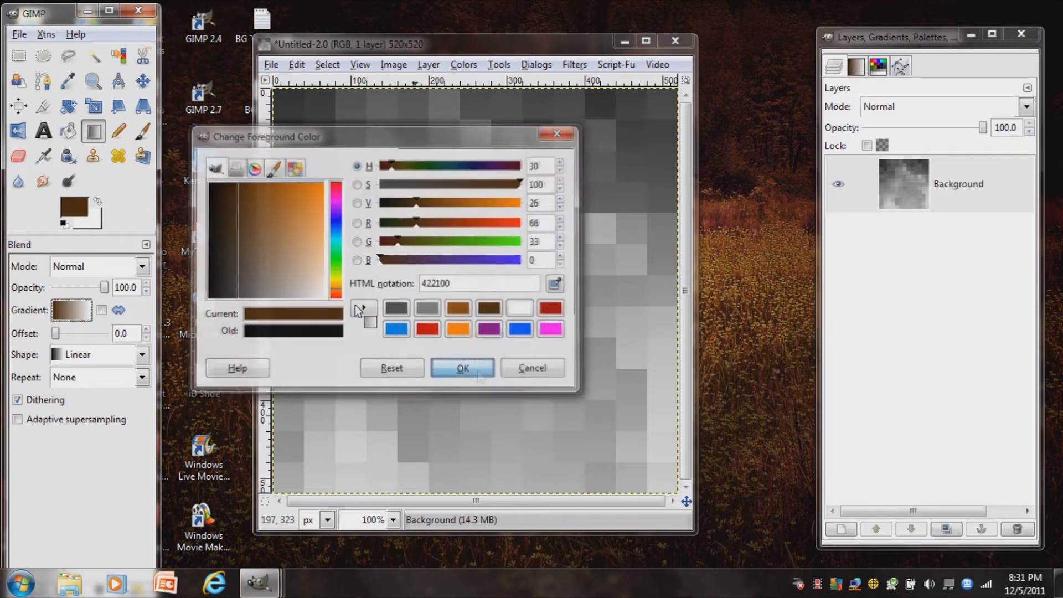
pyautogui.click(478, 374)
pyautogui.click(101, 225)
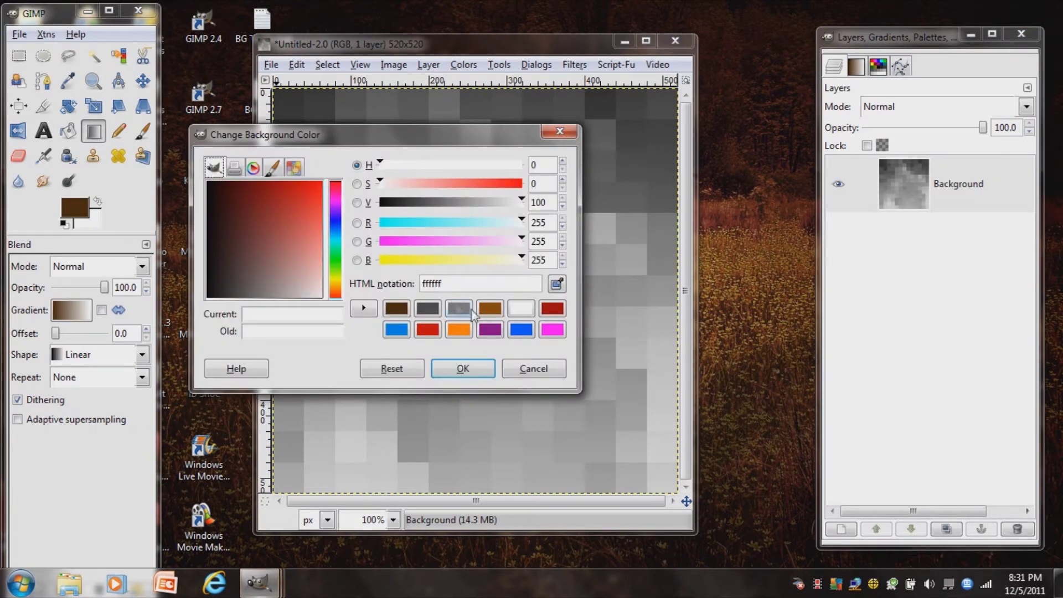
pyautogui.click(490, 309)
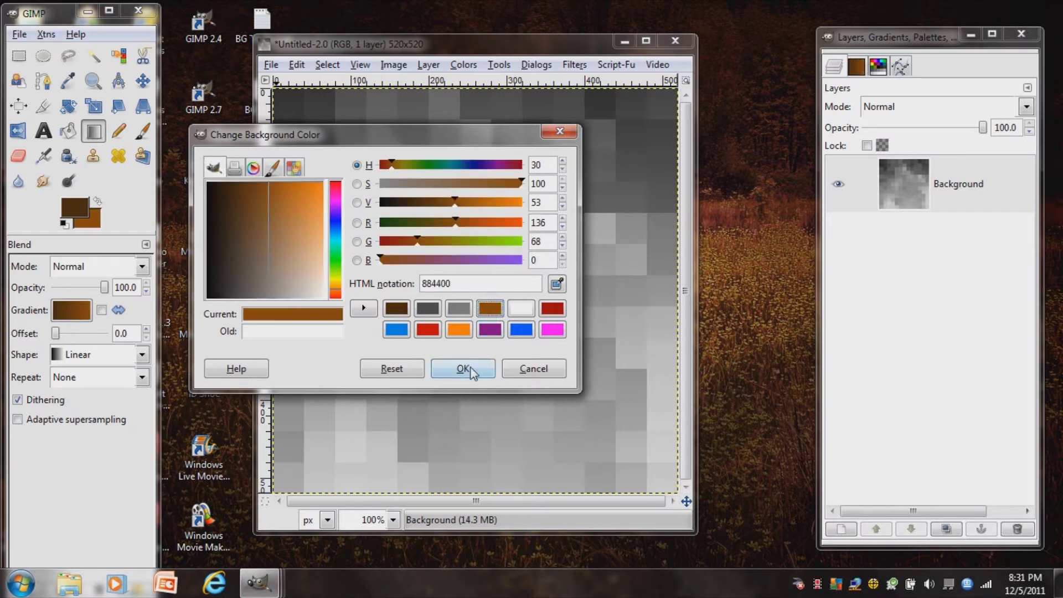
pyautogui.click(471, 368)
pyautogui.click(69, 313)
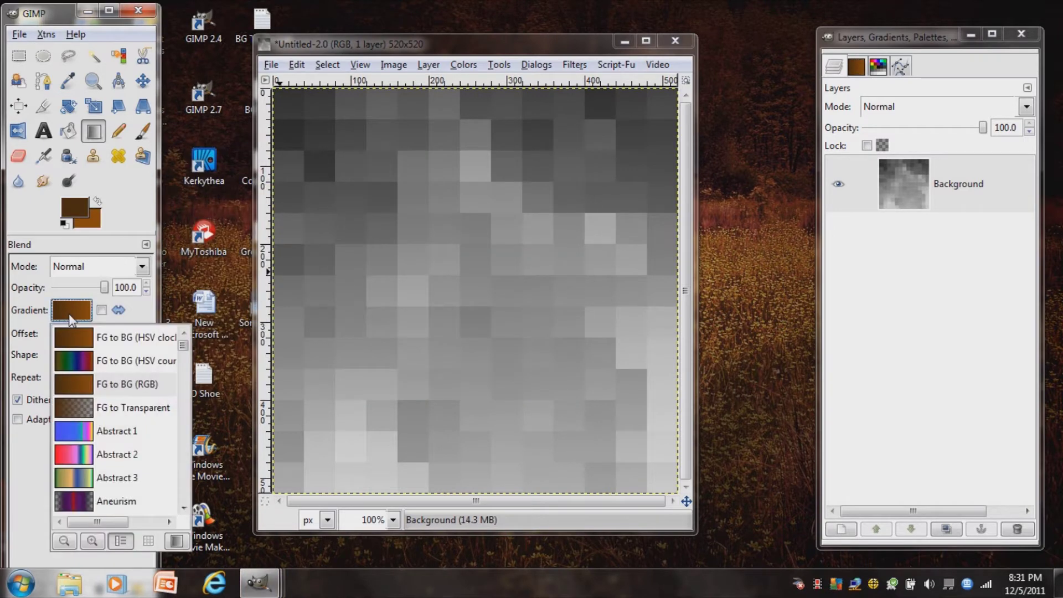
pyautogui.click(69, 313)
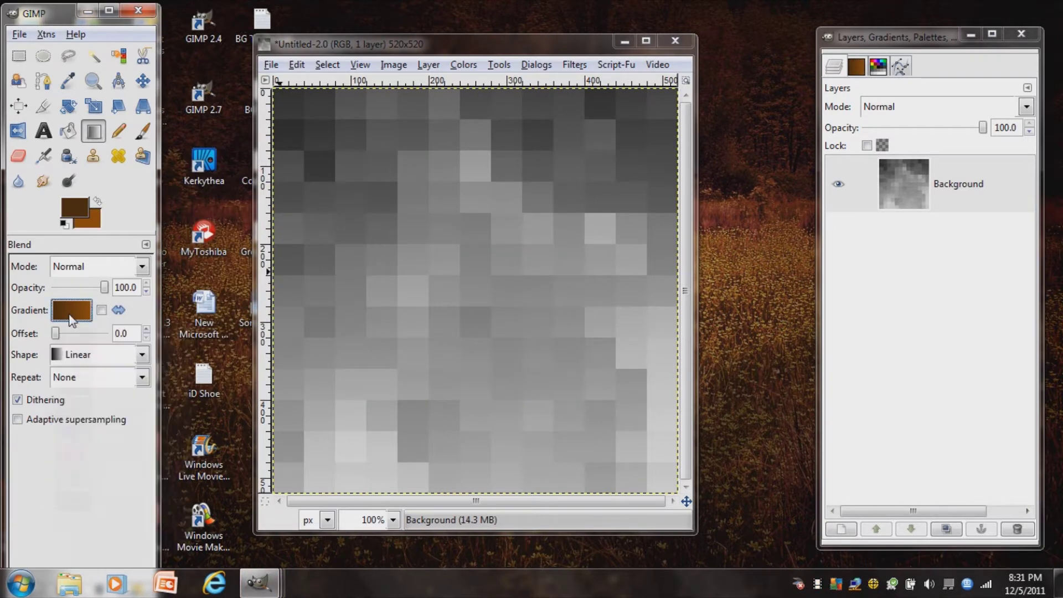
pyautogui.click(470, 65)
pyautogui.moveTo(558, 329)
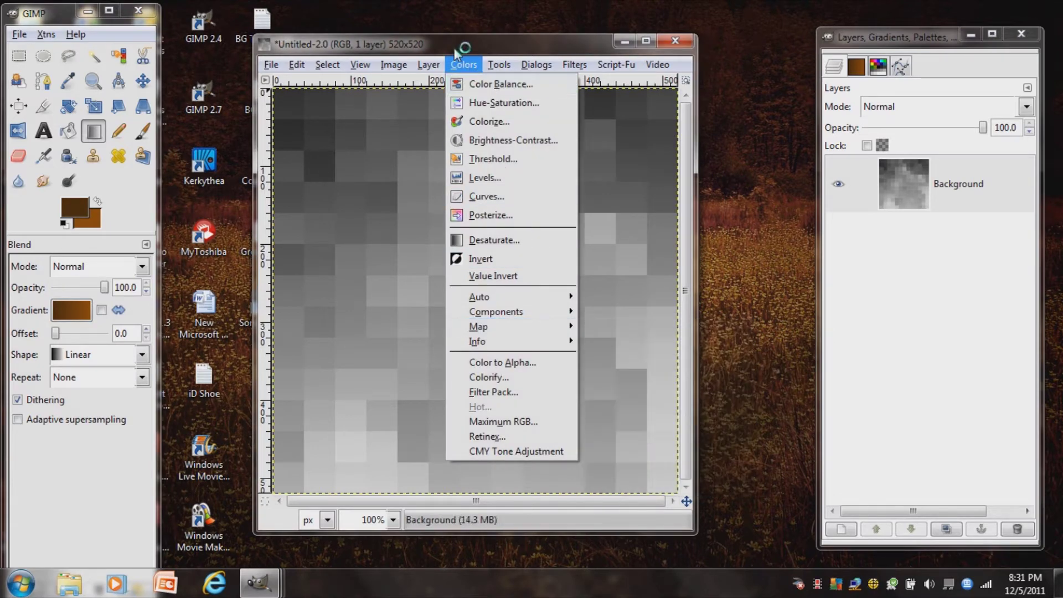
pyautogui.click(467, 68)
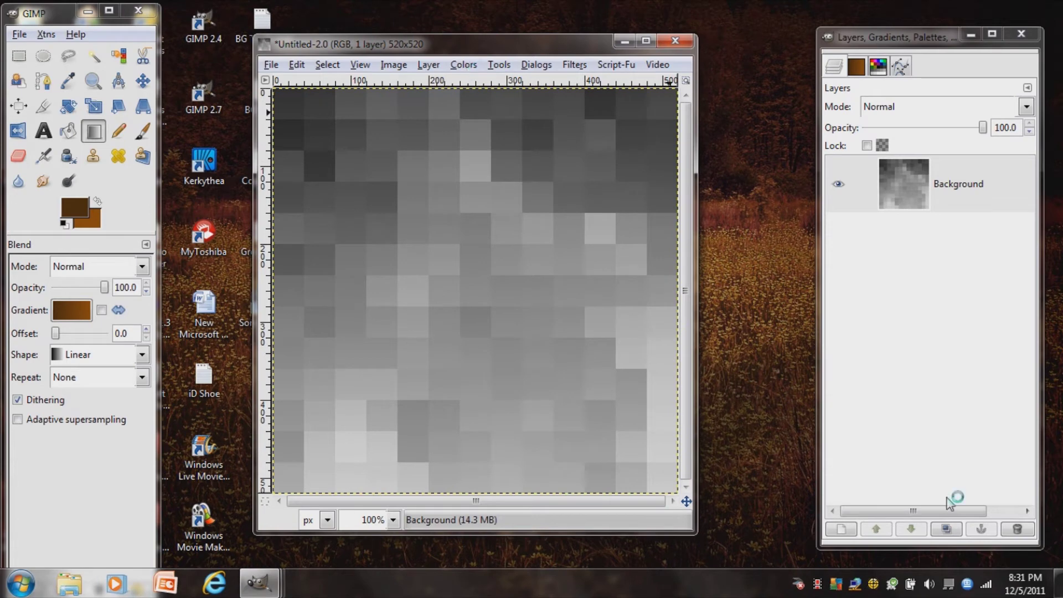
# - Duplicate the texture and set the copy to Overlay at 50% opacity, then reselect Background
pyautogui.click(946, 529)
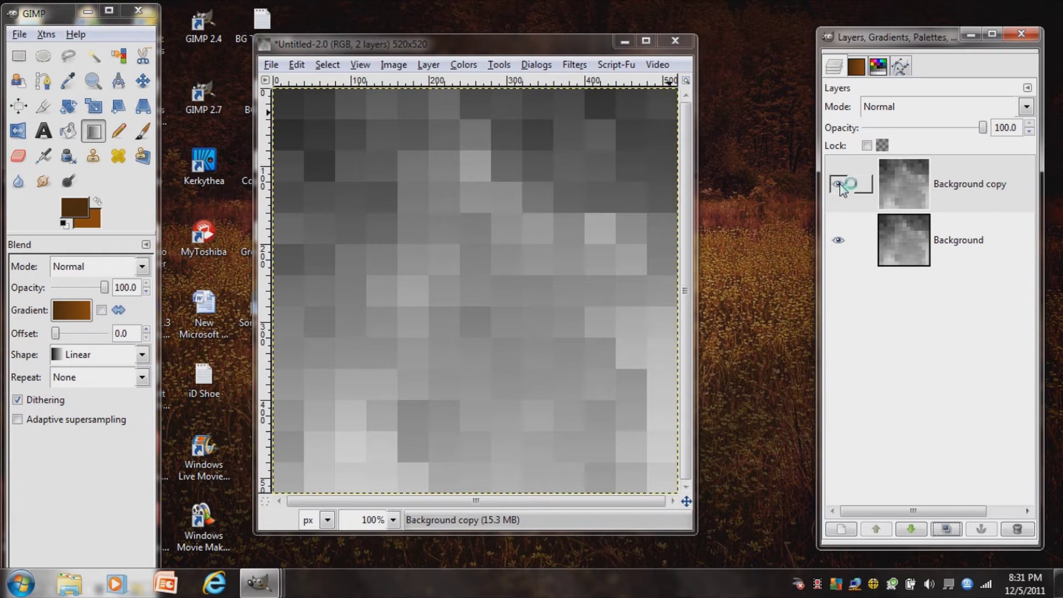
pyautogui.click(936, 107)
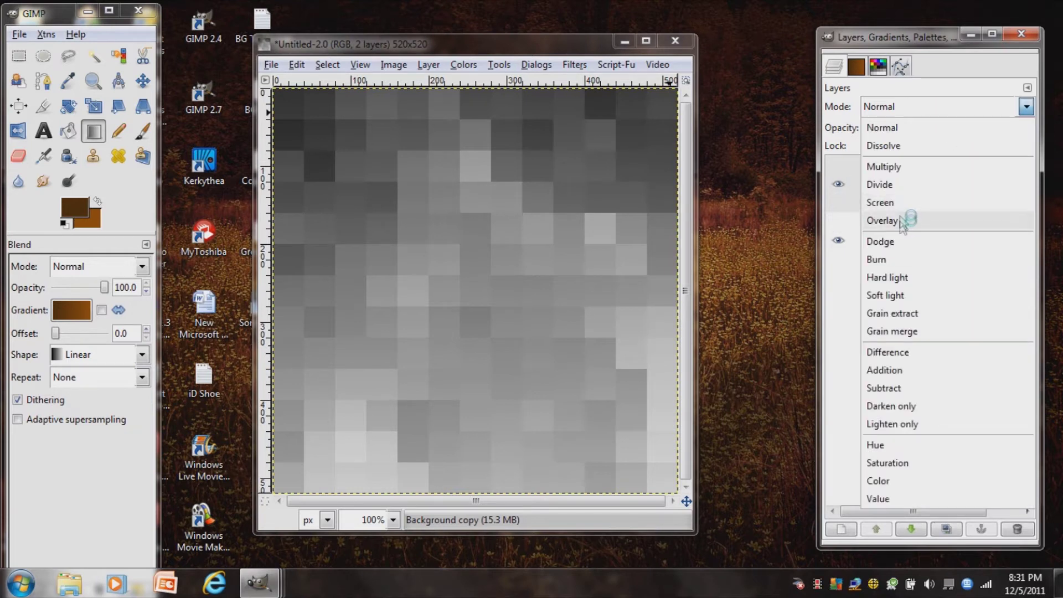
pyautogui.click(903, 220)
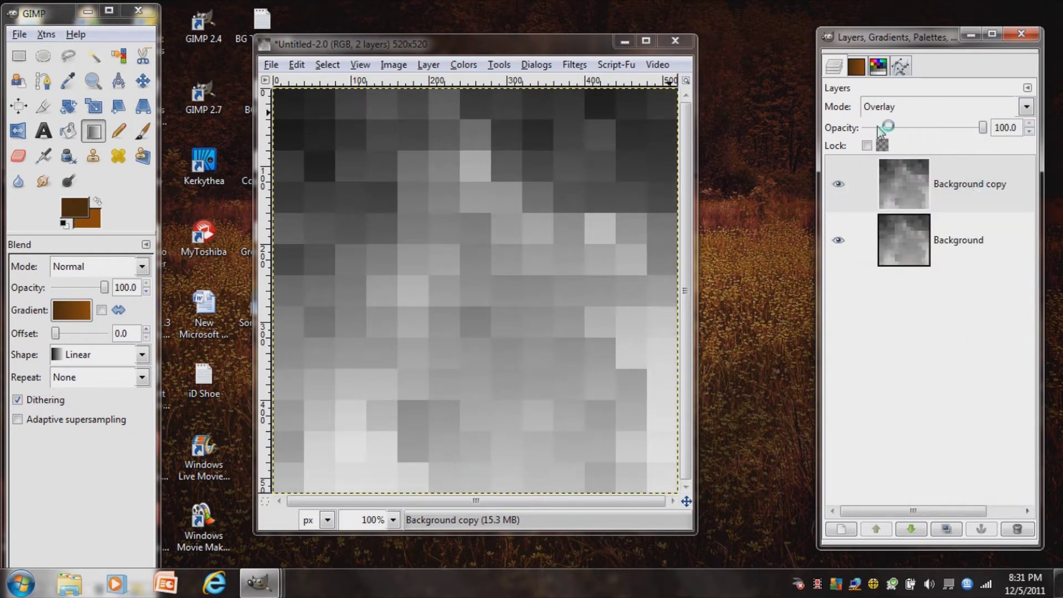
pyautogui.click(877, 127)
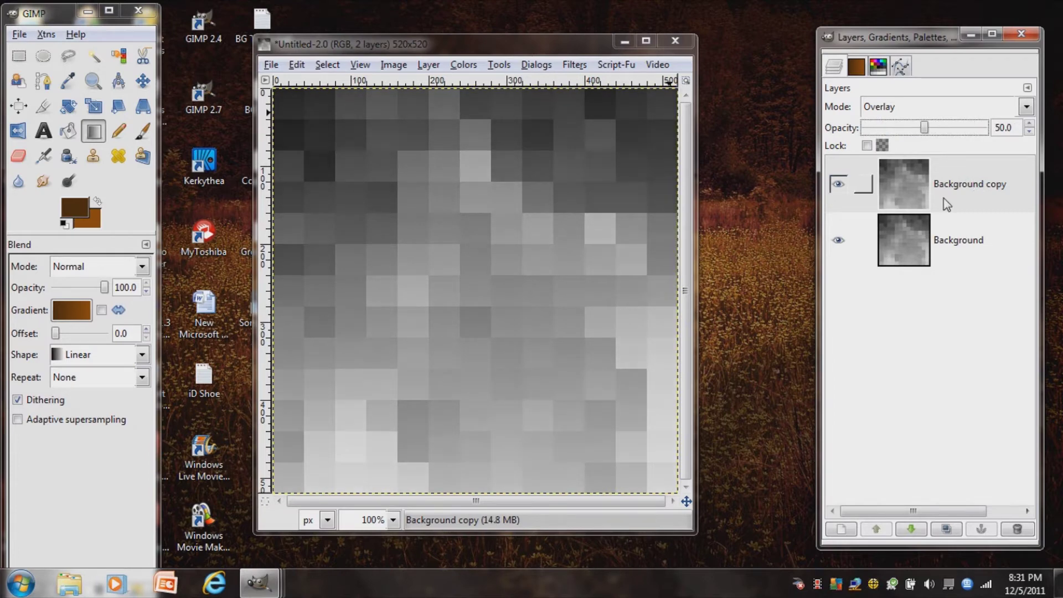
pyautogui.click(960, 246)
pyautogui.click(464, 65)
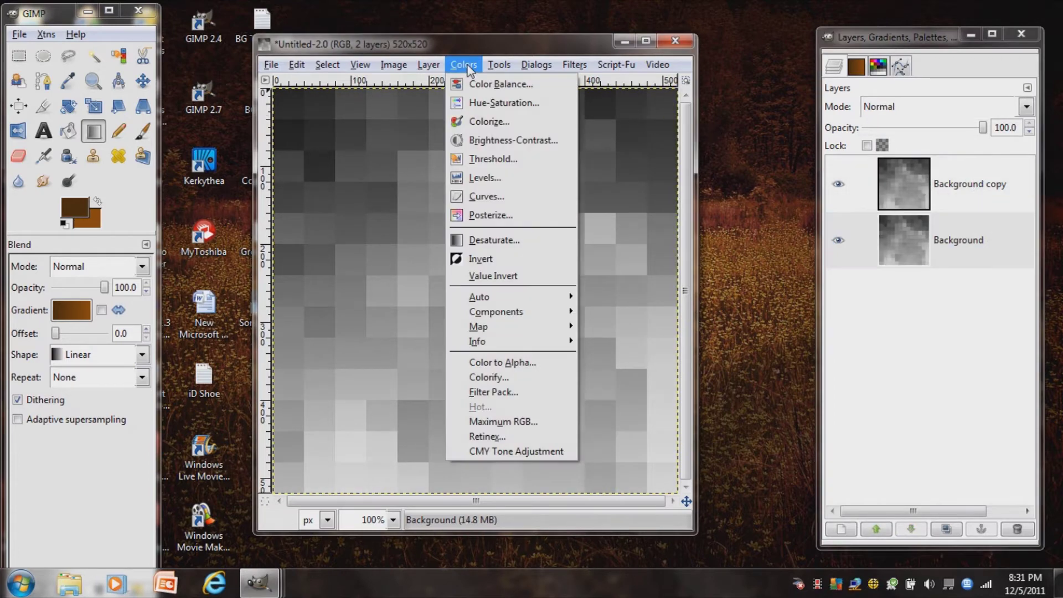
# - Apply the brown Gradient Map to Background and raise the Background copy's opacity to 100
pyautogui.moveTo(499, 327)
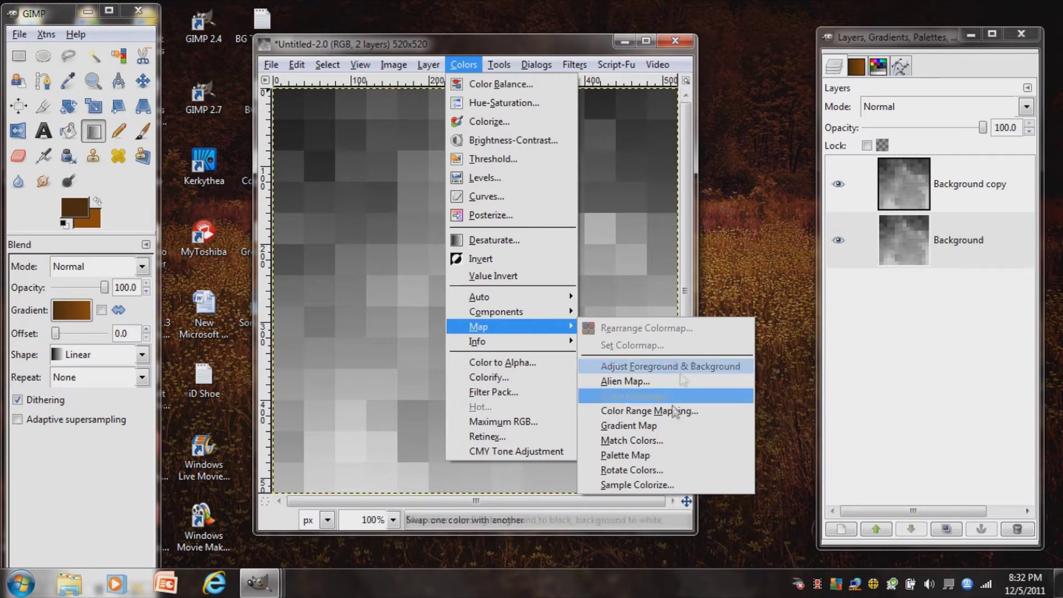
pyautogui.click(676, 426)
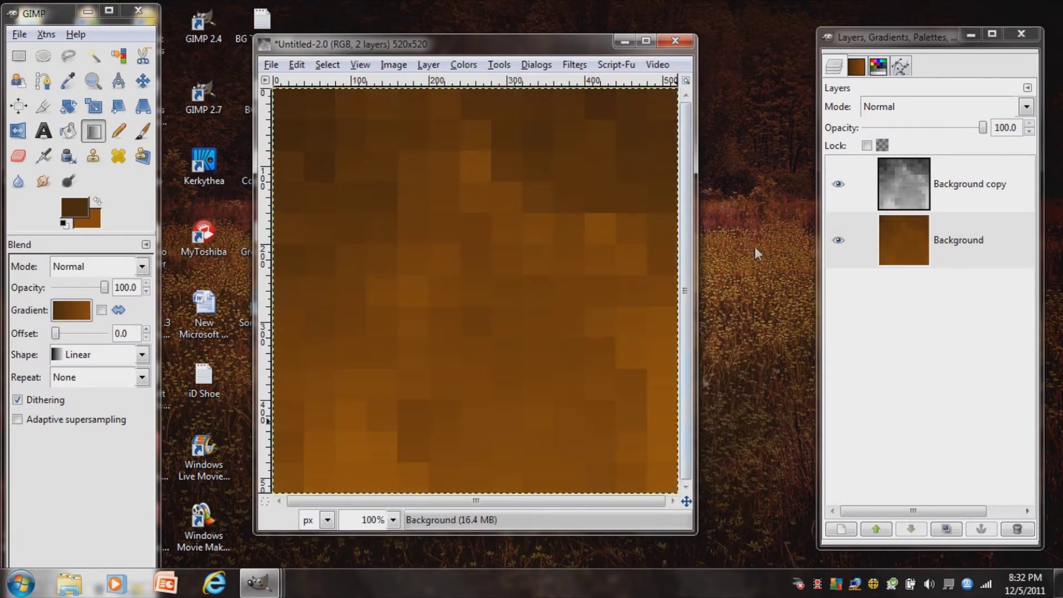
pyautogui.click(968, 187)
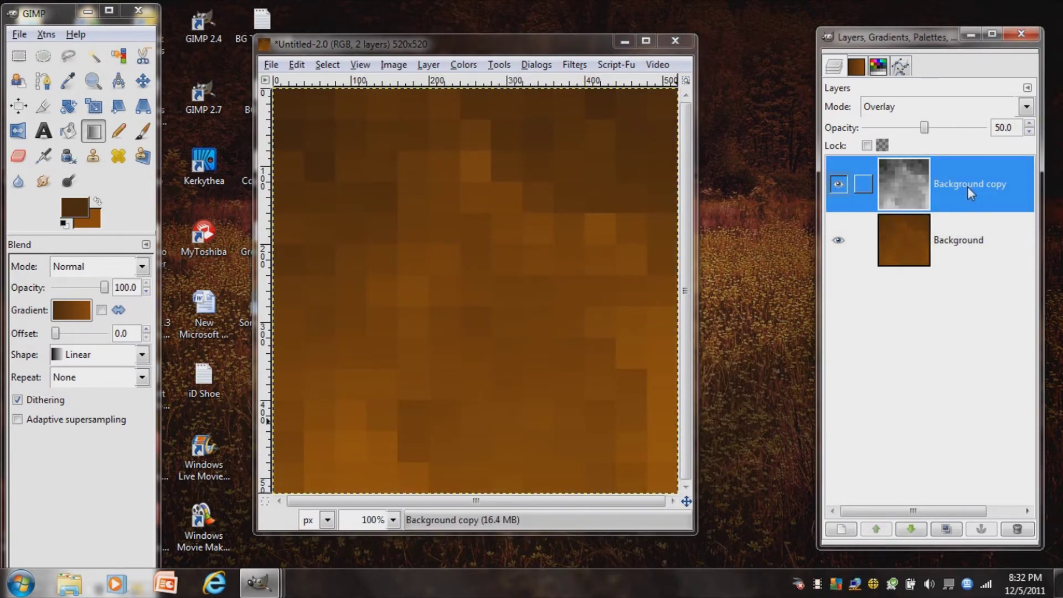
pyautogui.click(978, 126)
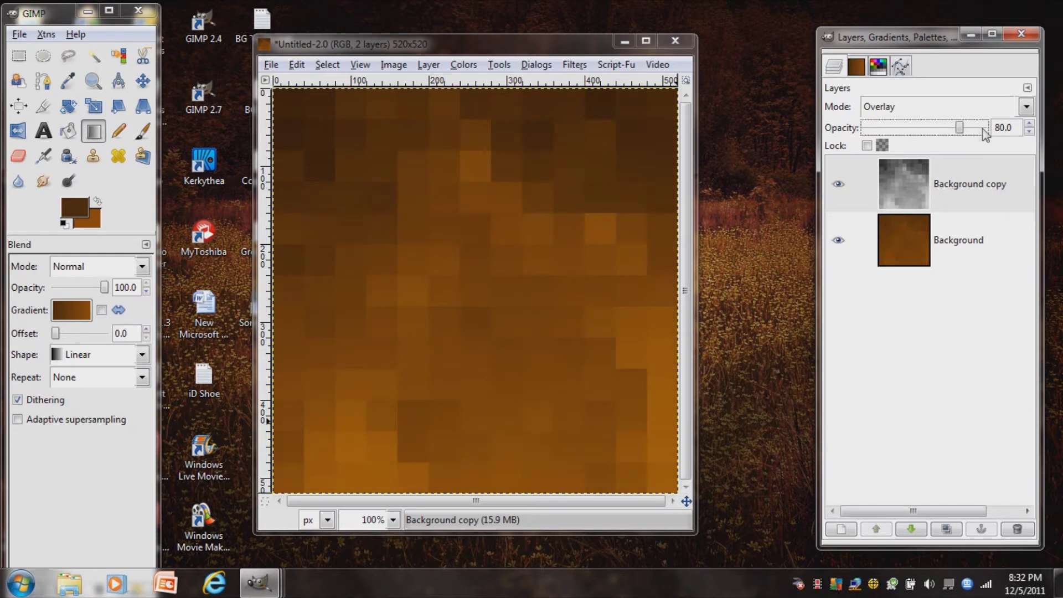
pyautogui.click(980, 128)
pyautogui.click(972, 243)
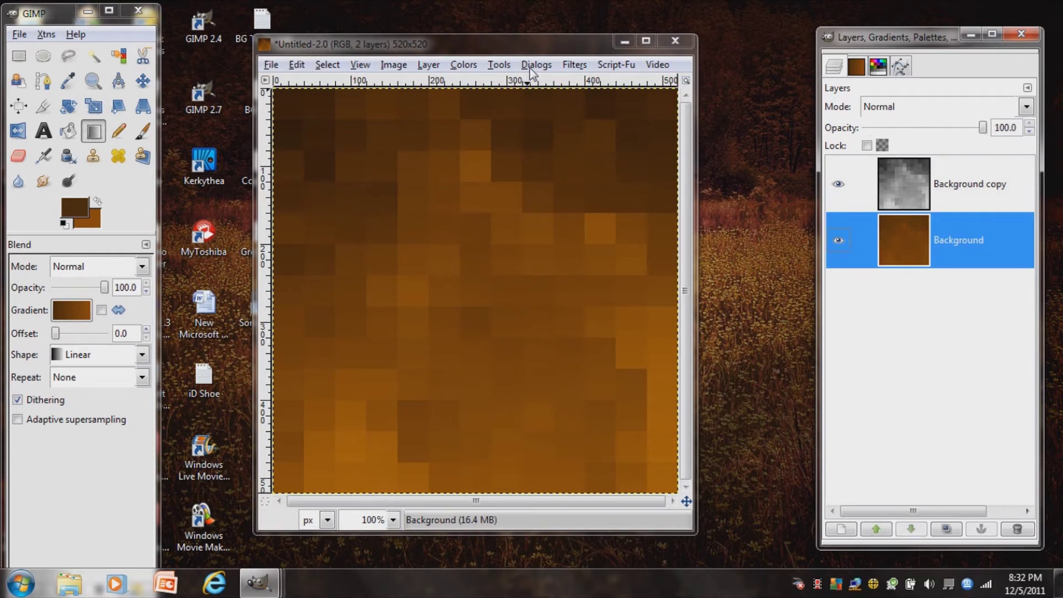
pyautogui.click(975, 160)
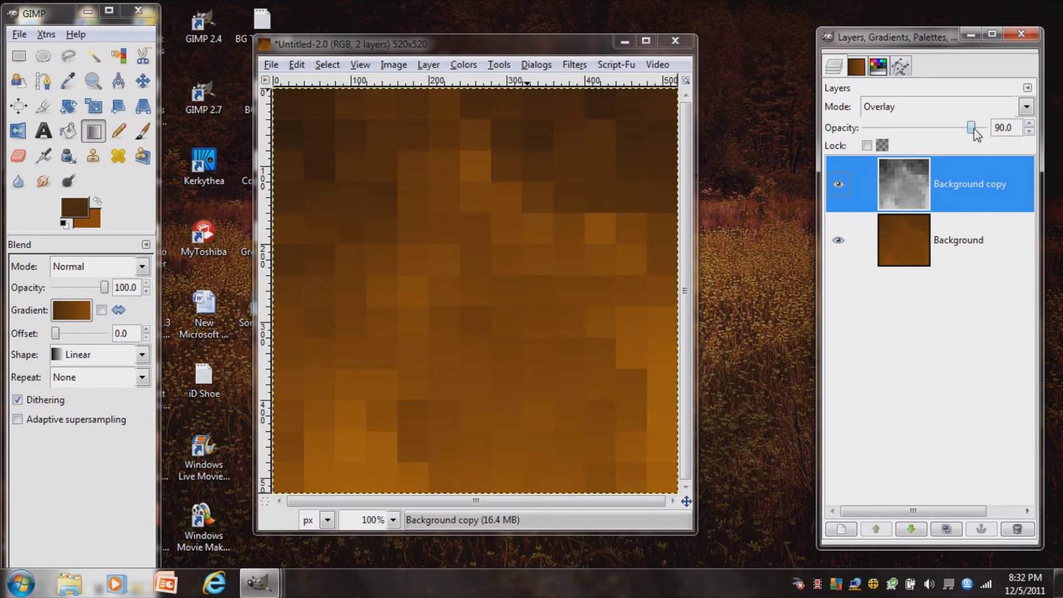
pyautogui.moveTo(974, 128); pyautogui.dragTo(991, 128)
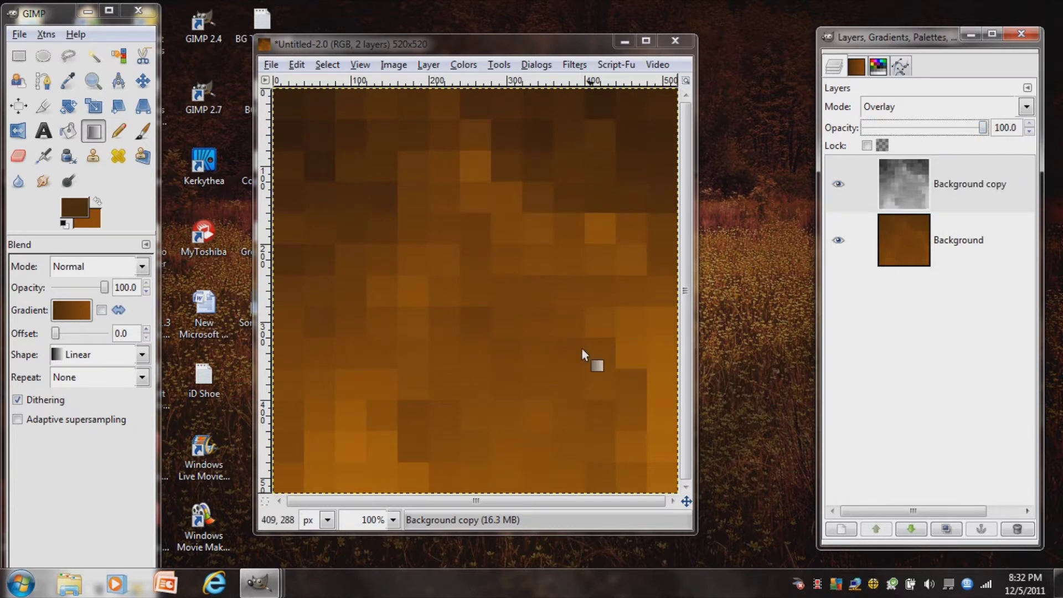
# - Merge the Overlay Background copy down into the brown Background layer
pyautogui.click(850, 206)
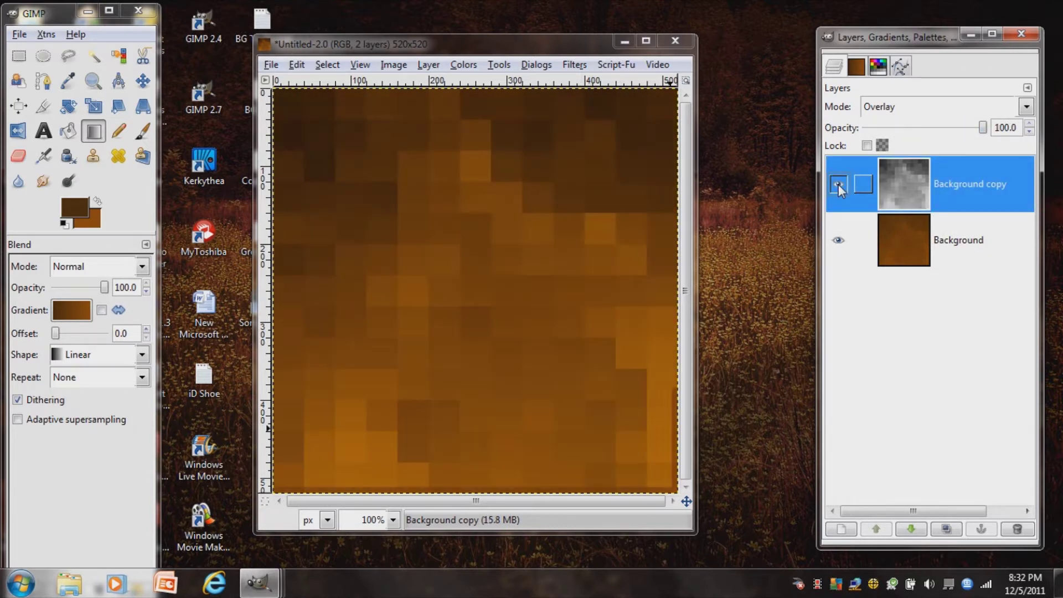
pyautogui.click(947, 530)
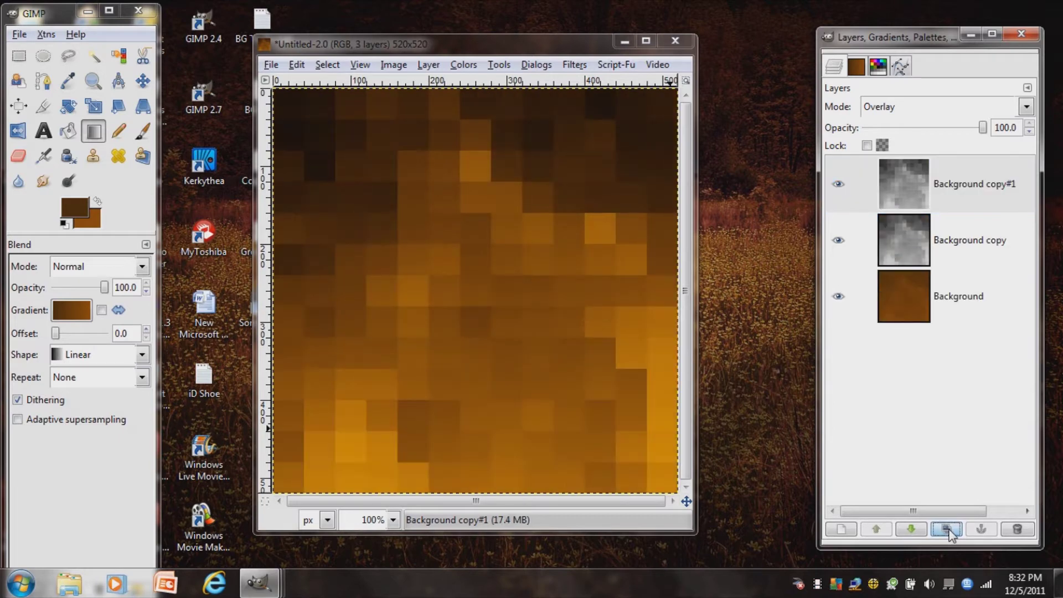
pyautogui.click(1018, 528)
pyautogui.rightClick(980, 186)
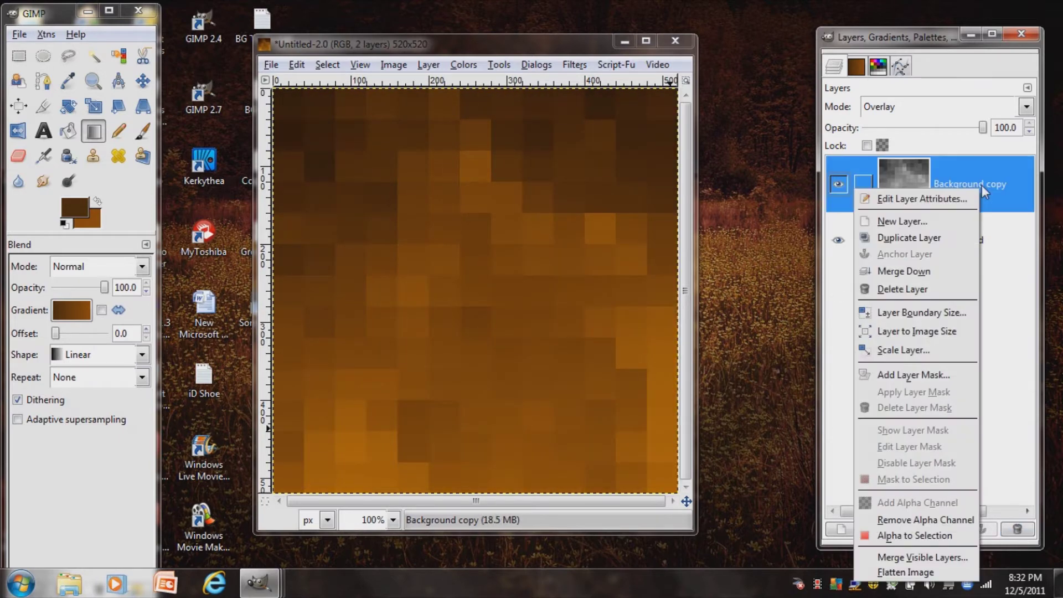
pyautogui.click(916, 271)
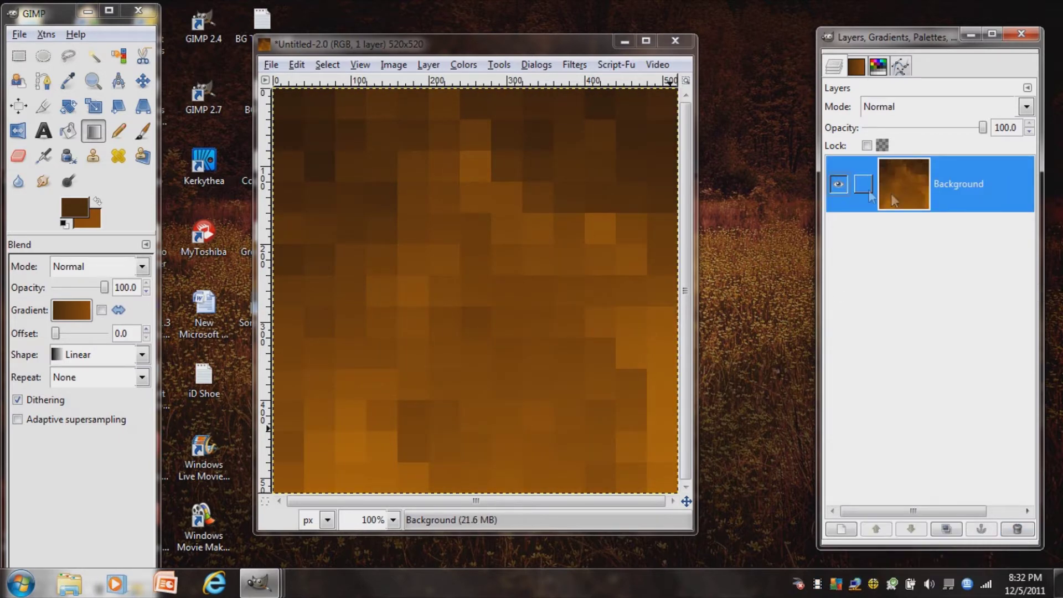
# - Lower the brown texture's saturation by -10 in Hue-Saturation, then duplicate the Background layer
pyautogui.click(471, 63)
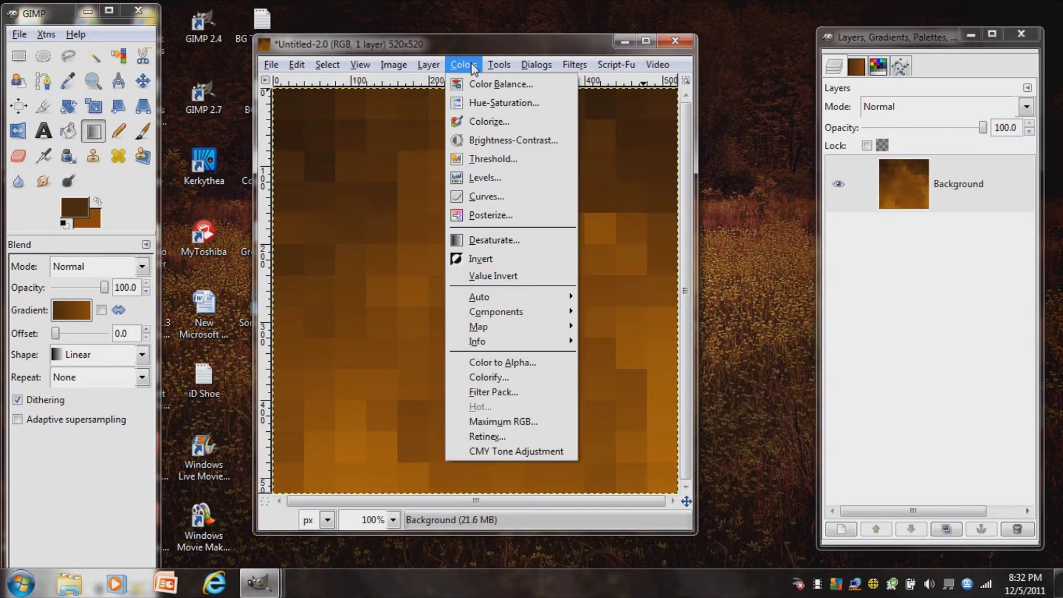
pyautogui.click(485, 98)
pyautogui.click(828, 349)
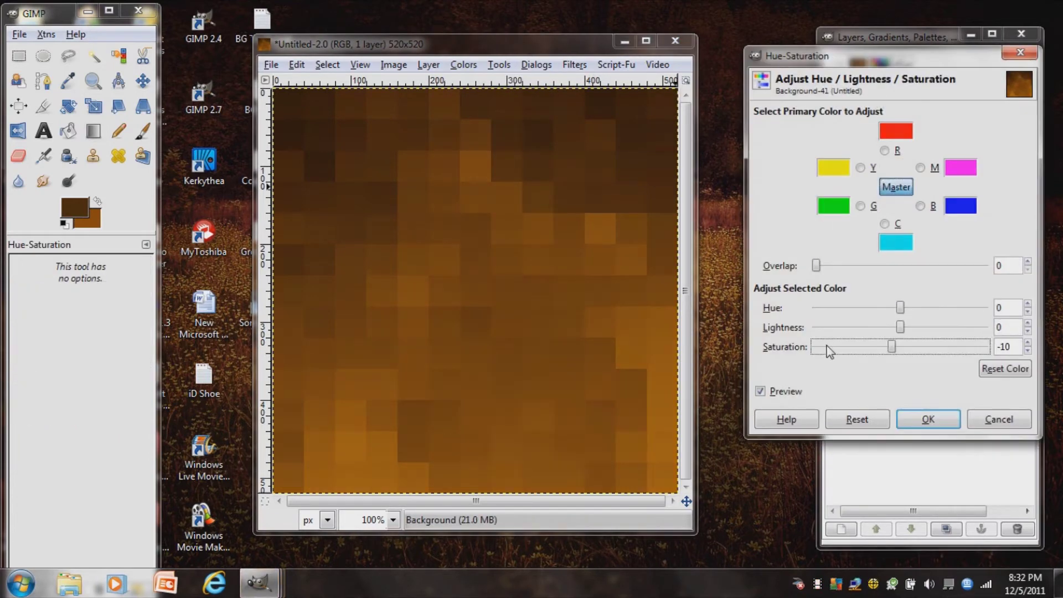
pyautogui.click(947, 348)
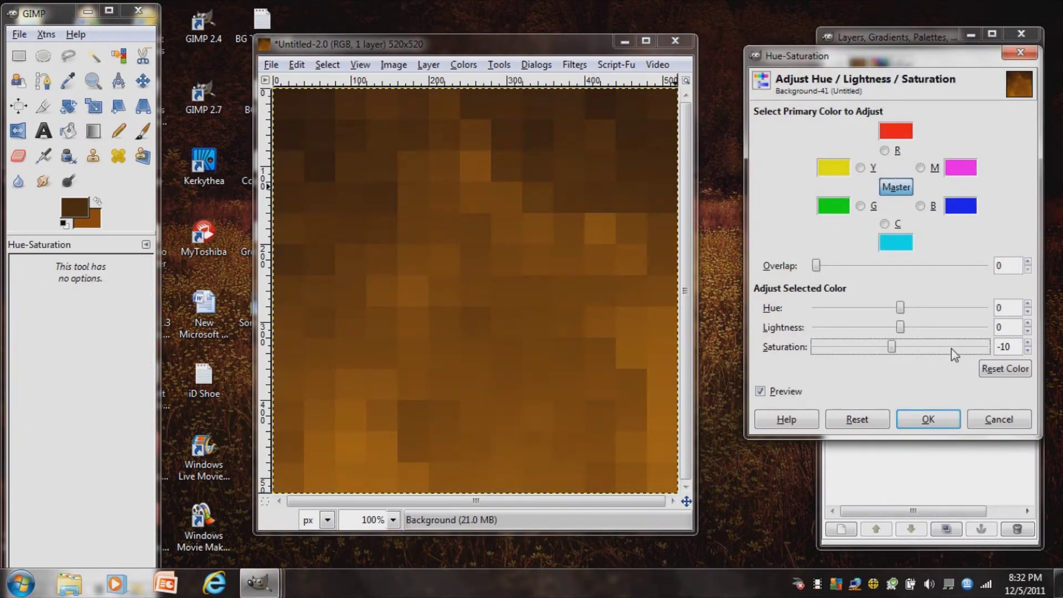
pyautogui.click(942, 422)
pyautogui.click(937, 177)
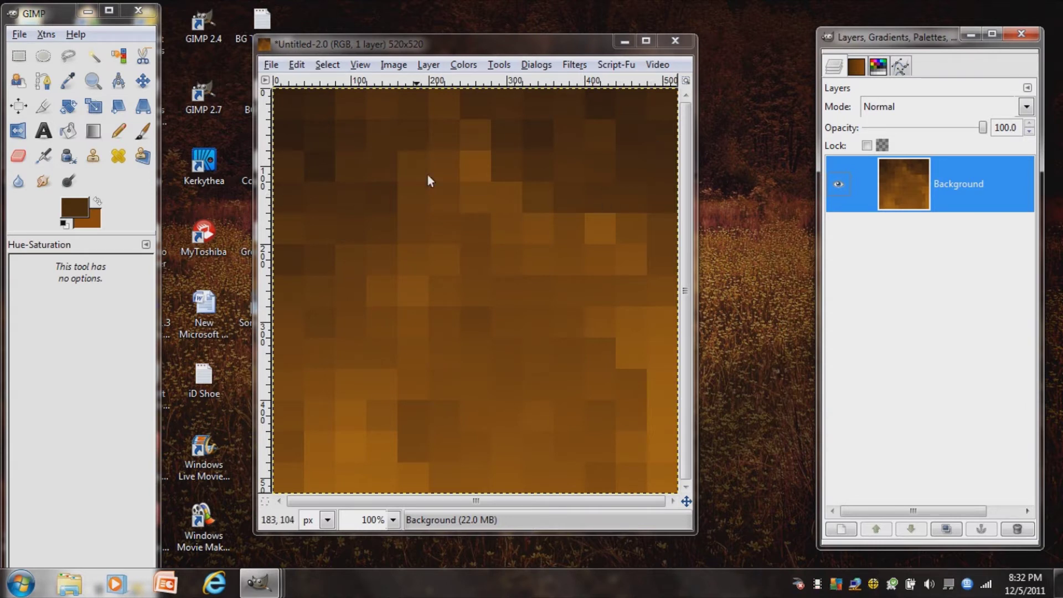
pyautogui.click(946, 529)
# - Shift the Background copy's hue by 35 to olive-green and toggle its visibility to compare
pyautogui.click(463, 66)
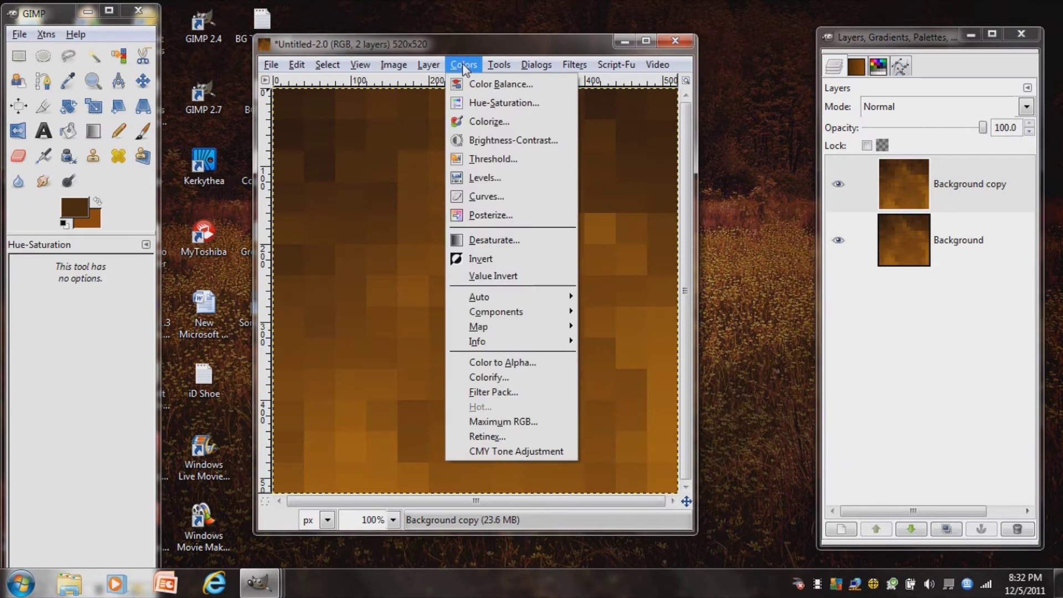
pyautogui.click(487, 102)
pyautogui.moveTo(798, 55); pyautogui.dragTo(700, 50)
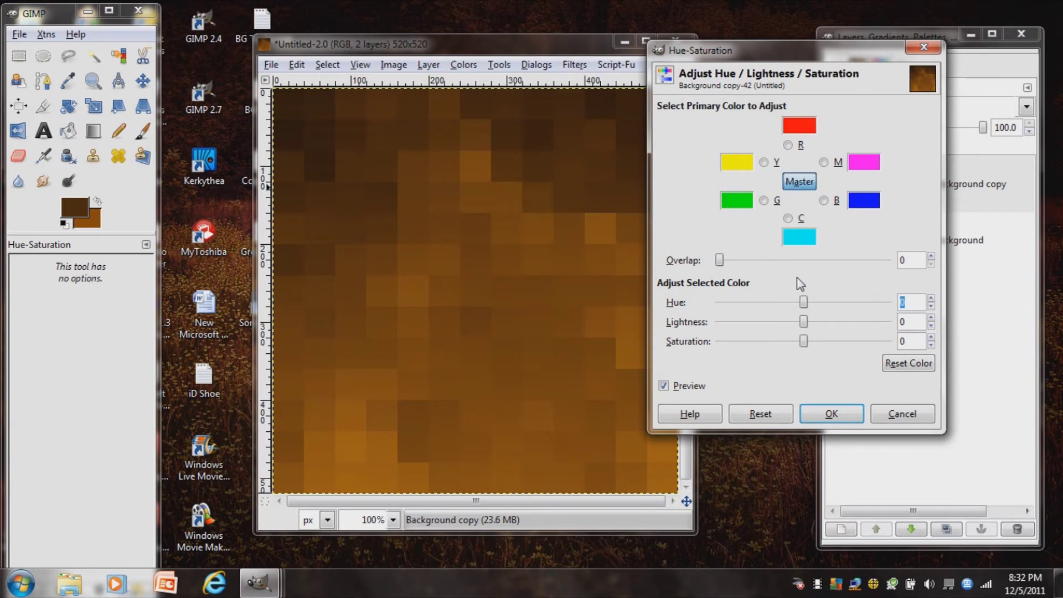
pyautogui.write('35')
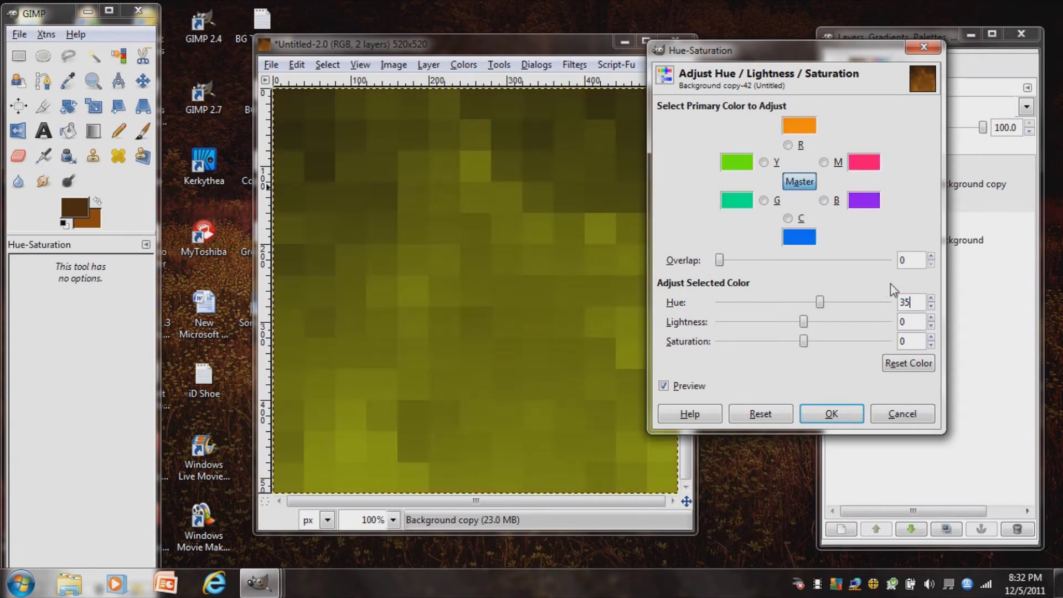
pyautogui.click(842, 412)
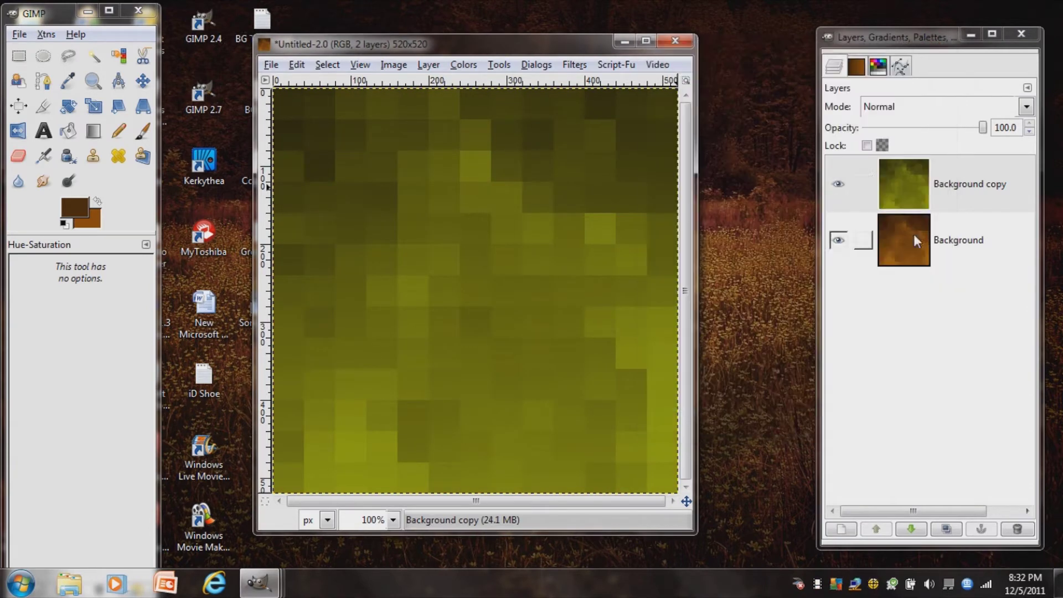
pyautogui.click(839, 184)
pyautogui.click(839, 184)
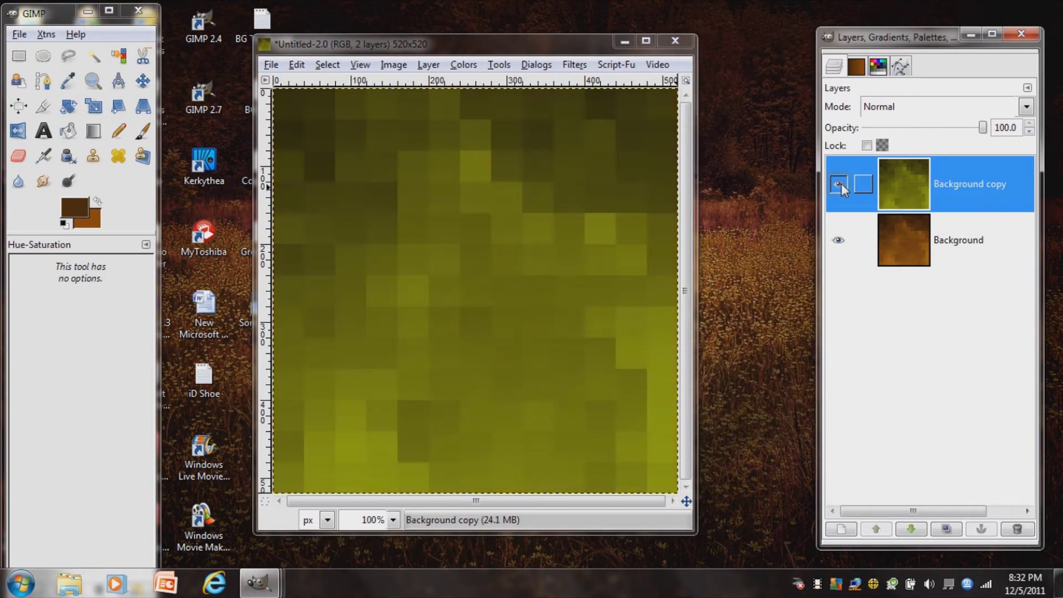
pyautogui.rightClick(945, 185)
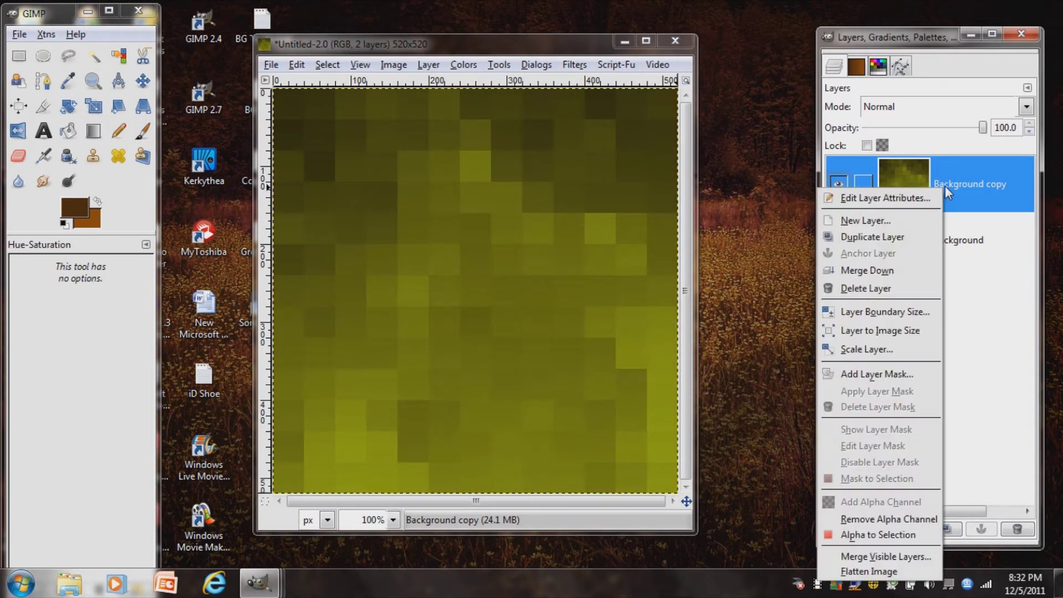
# - Add a fully opaque white layer mask to the olive layer and reset colours to black and white
pyautogui.click(908, 375)
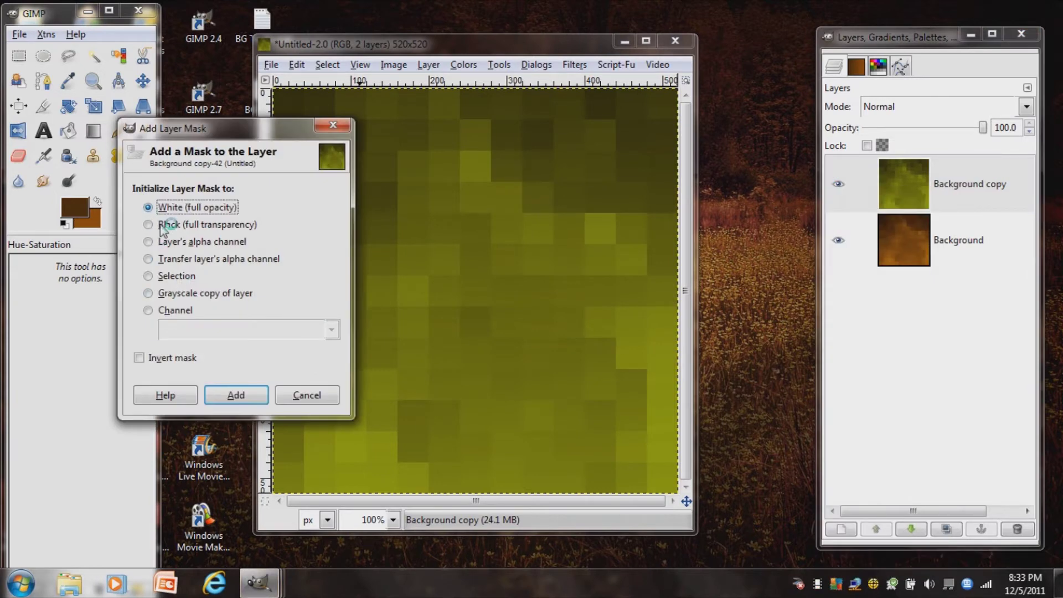
pyautogui.click(236, 395)
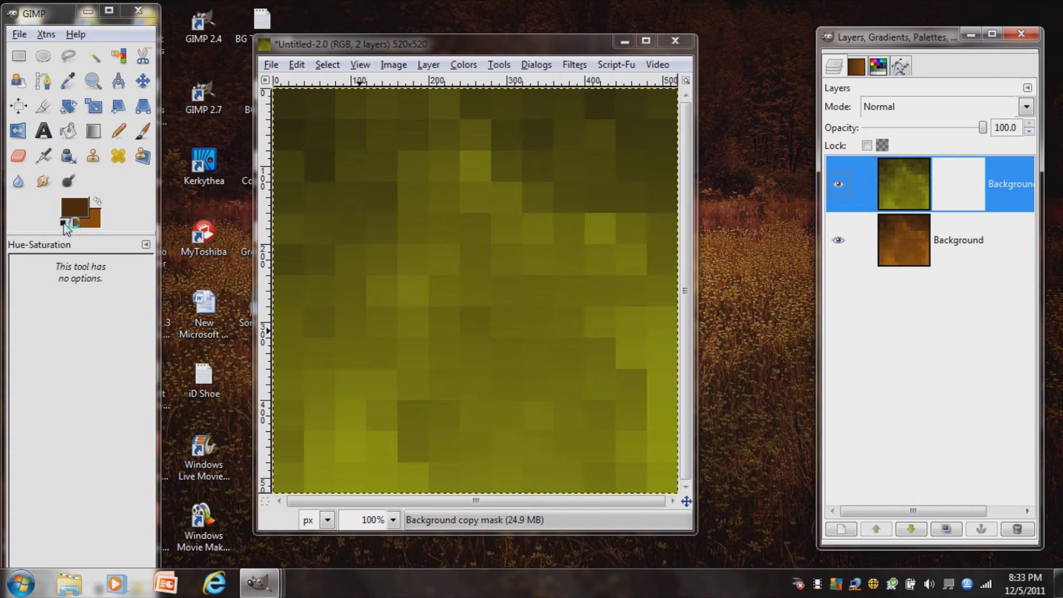
pyautogui.click(65, 224)
pyautogui.click(93, 130)
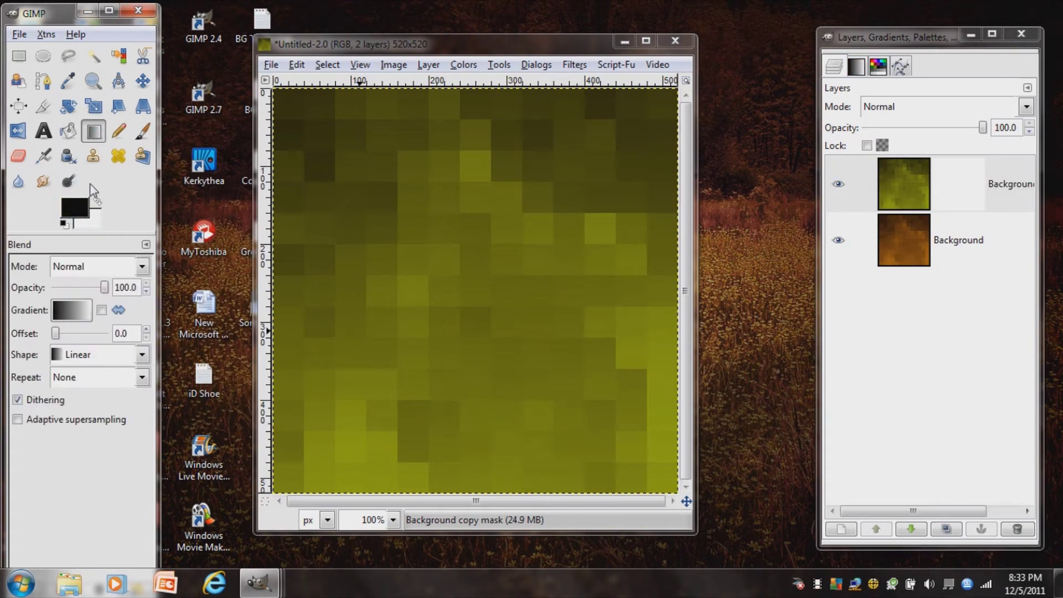
# - Zoom in and rectangle-select a strip across the top of the image
pyautogui.click(103, 79)
pyautogui.click(323, 173)
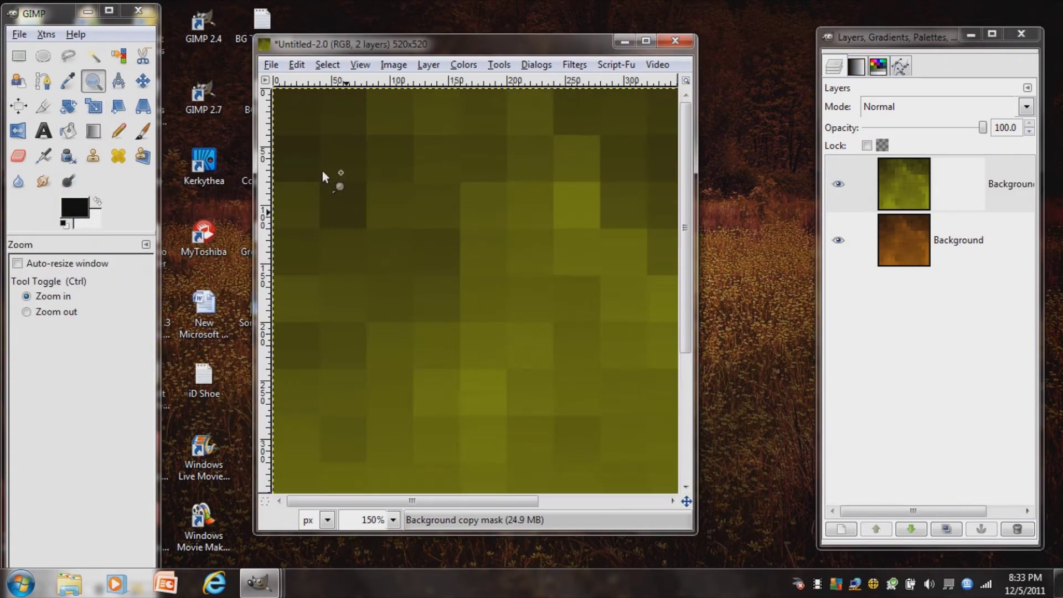
pyautogui.click(324, 175)
pyautogui.click(309, 249)
pyautogui.click(309, 249)
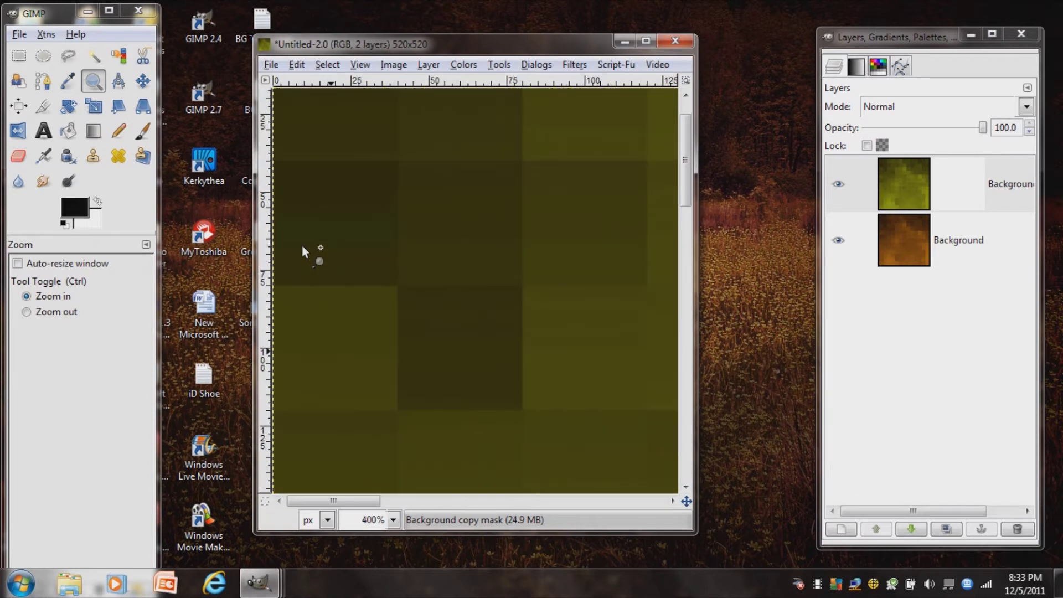
pyautogui.click(331, 428)
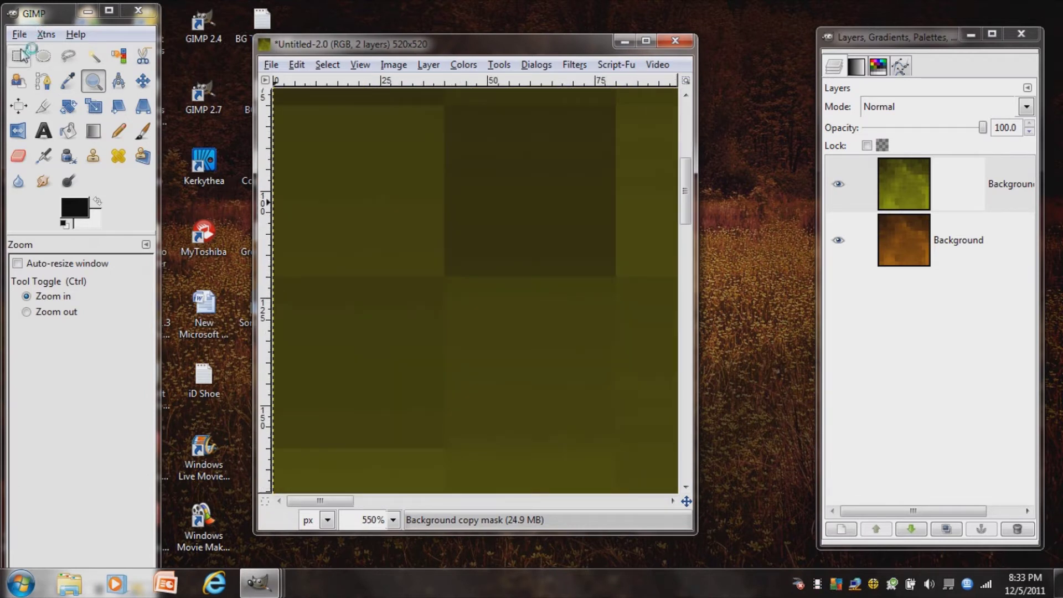
pyautogui.click(20, 56)
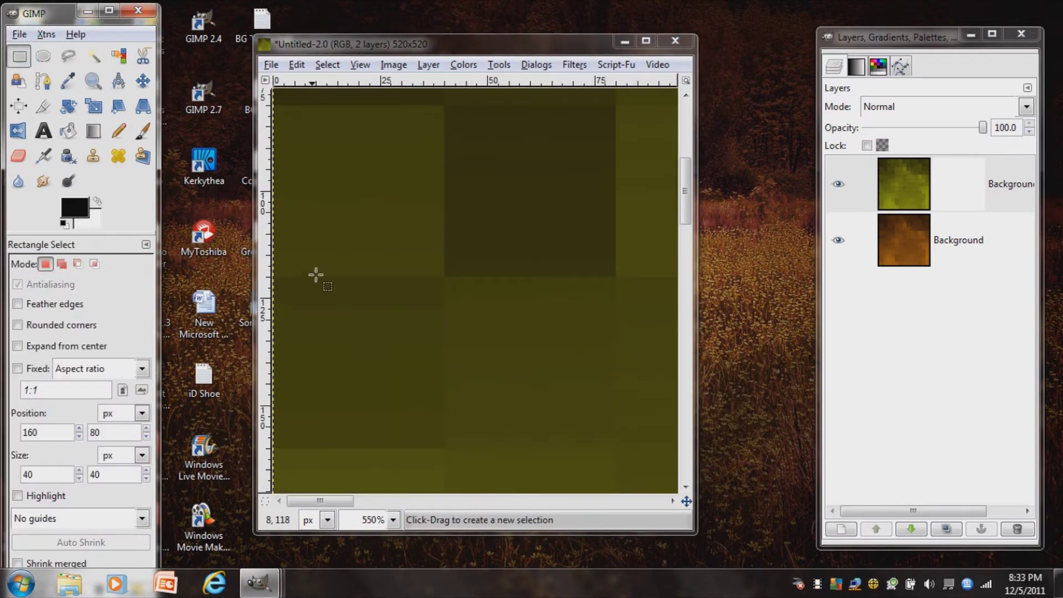
pyautogui.moveTo(273, 275); pyautogui.dragTo(1030, 17)
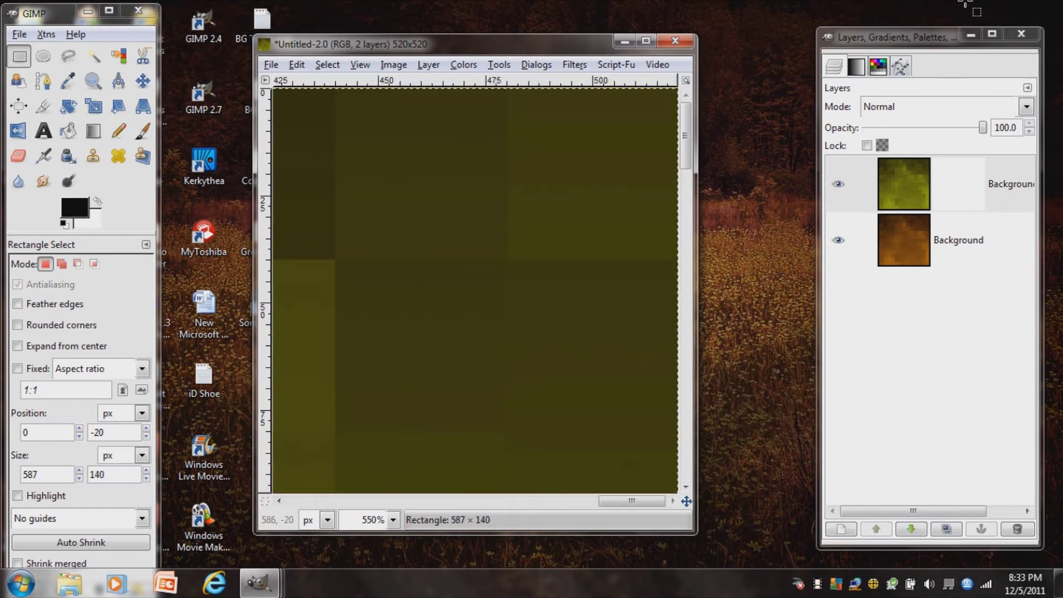
pyautogui.moveTo(964, 3); pyautogui.dragTo(964, 3)
# - Invert the selection and fill everything below the top strip black on the mask
pyautogui.click(93, 81)
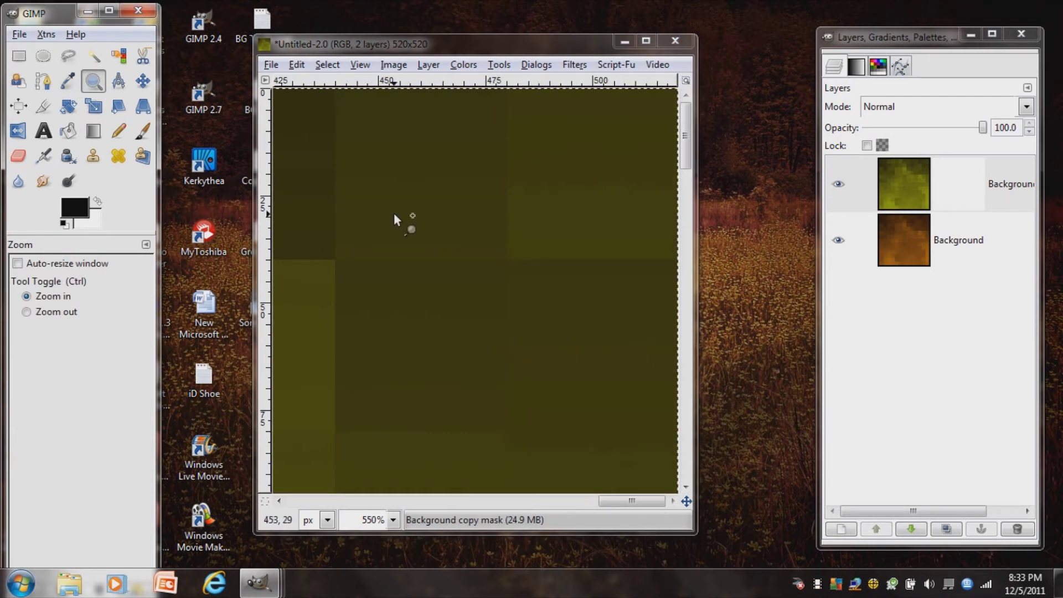
pyautogui.keyDown('ctrl'); pyautogui.click(394, 219); pyautogui.keyUp('ctrl')
pyautogui.keyDown('ctrl'); pyautogui.click(394, 220); pyautogui.keyUp('ctrl')
pyautogui.keyDown('ctrl'); pyautogui.click(496, 233); pyautogui.keyUp('ctrl')
pyautogui.keyDown('ctrl'); pyautogui.click(490, 235); pyautogui.keyUp('ctrl')
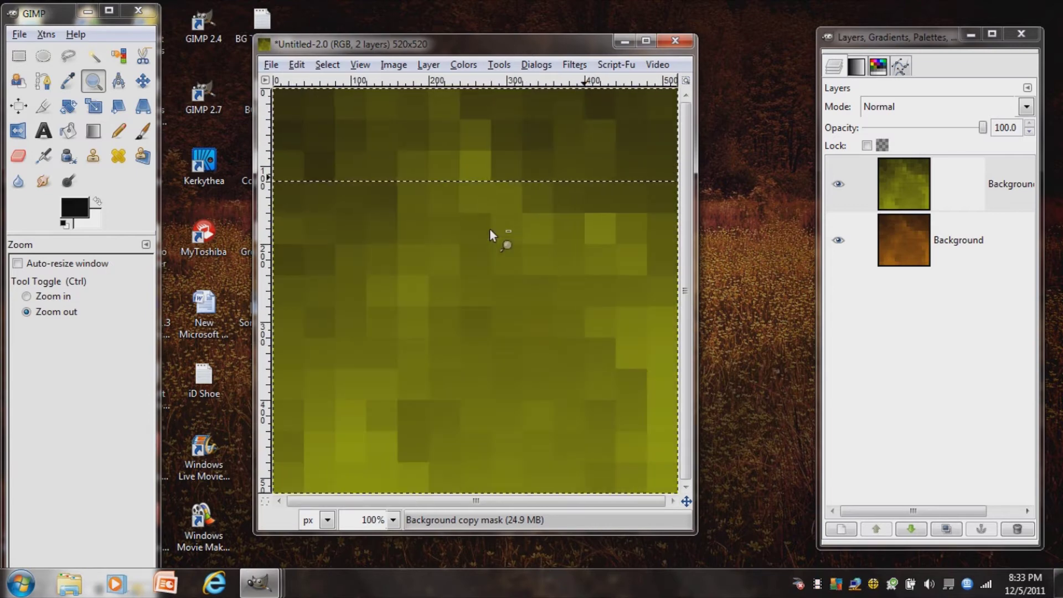
pyautogui.keyDown('ctrl'); pyautogui.click(458, 235); pyautogui.keyUp('ctrl')
pyautogui.click(458, 235)
pyautogui.keyDown('ctrl'); pyautogui.click(457, 236); pyautogui.keyUp('ctrl')
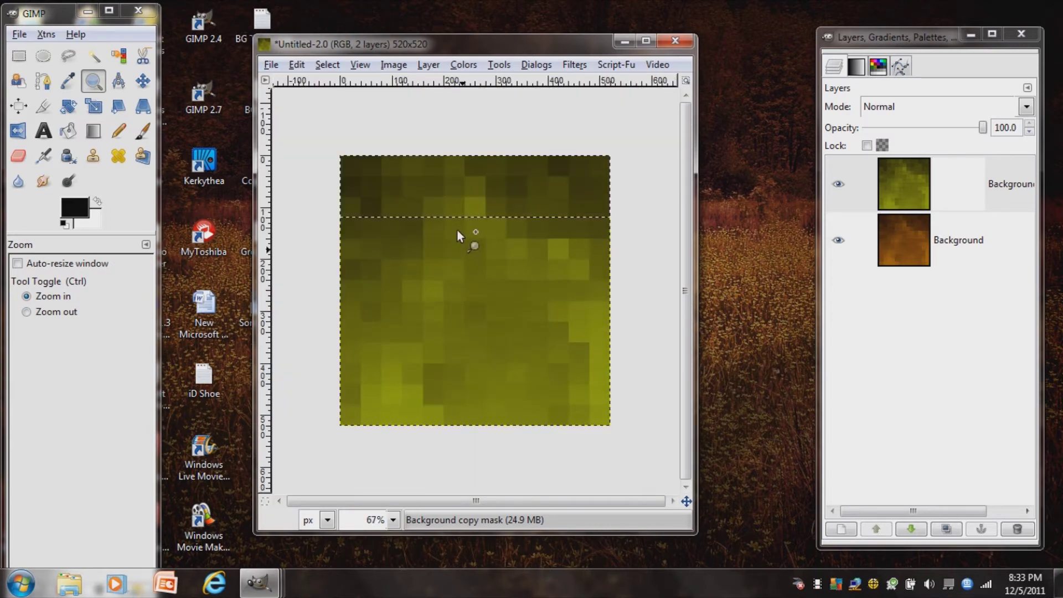
pyautogui.click(330, 64)
pyautogui.click(344, 133)
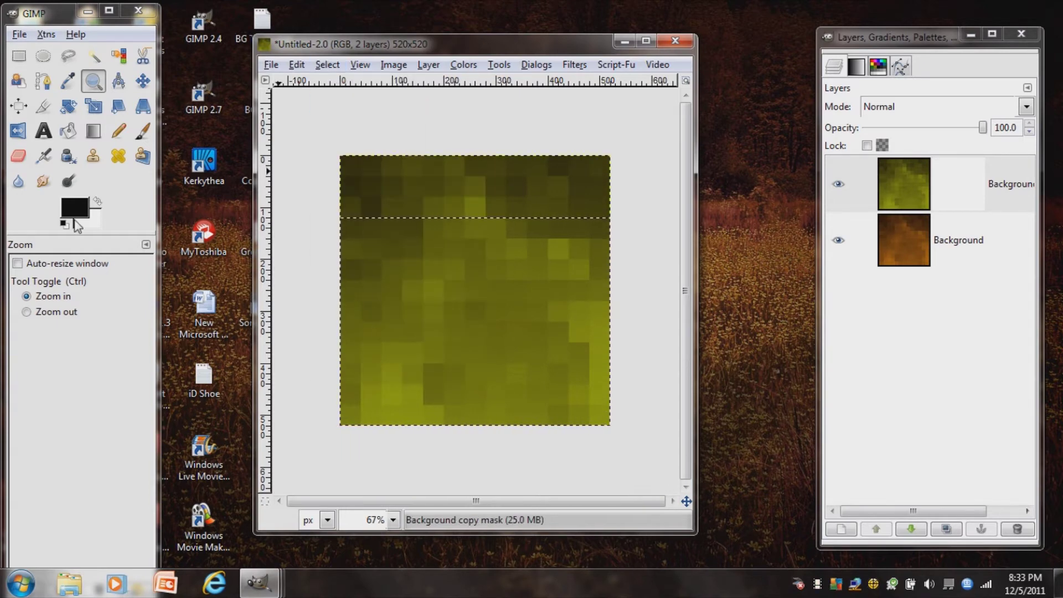
pyautogui.moveTo(75, 210); pyautogui.dragTo(331, 188)
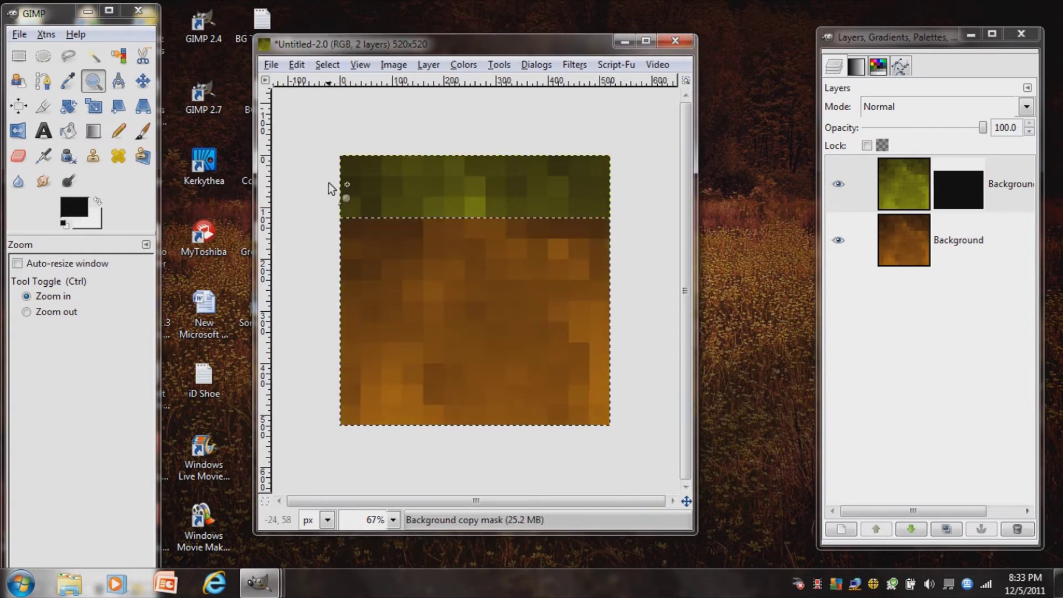
pyautogui.click(327, 65)
# - Select the whole layer and zoom in closely on the green-brown boundary
pyautogui.click(335, 84)
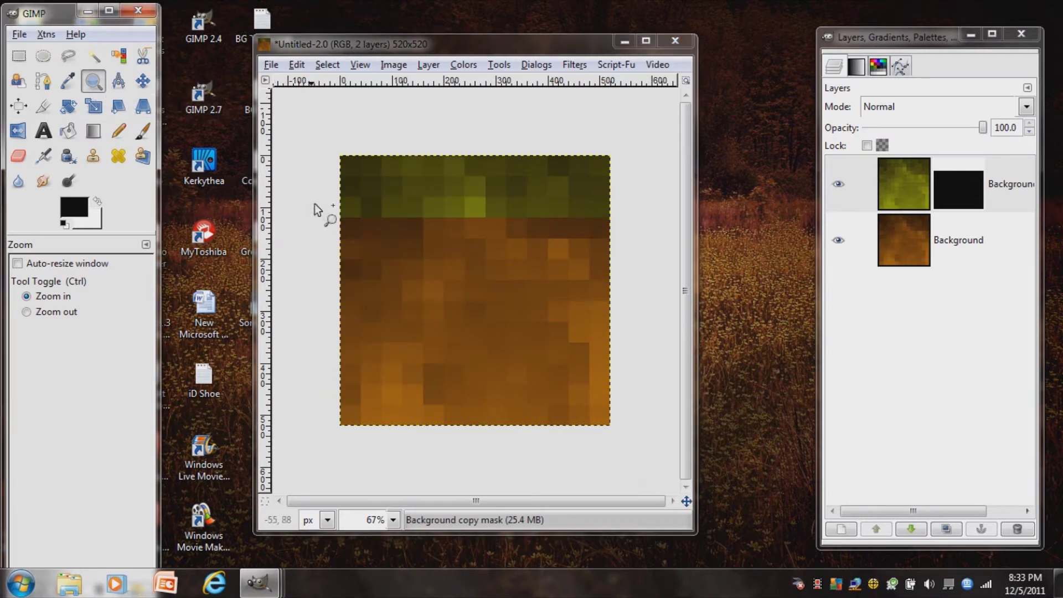
pyautogui.click(400, 230)
pyautogui.click(394, 208)
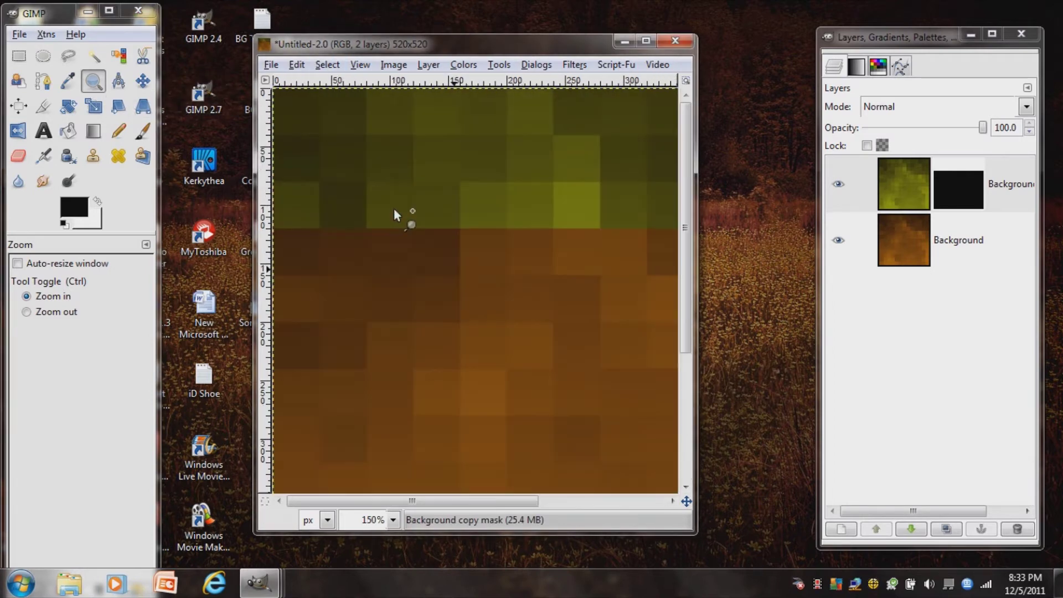
pyautogui.click(391, 242)
pyautogui.click(445, 298)
pyautogui.click(478, 306)
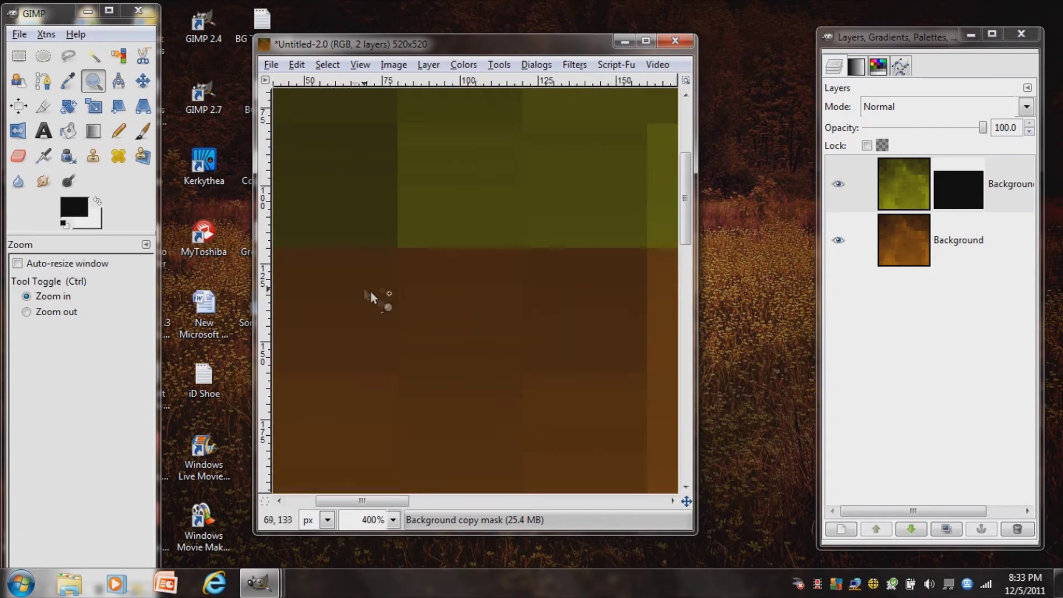
pyautogui.click(465, 308)
# - Fill a 40 px square below the green band white so the grass extends down
pyautogui.press('r')
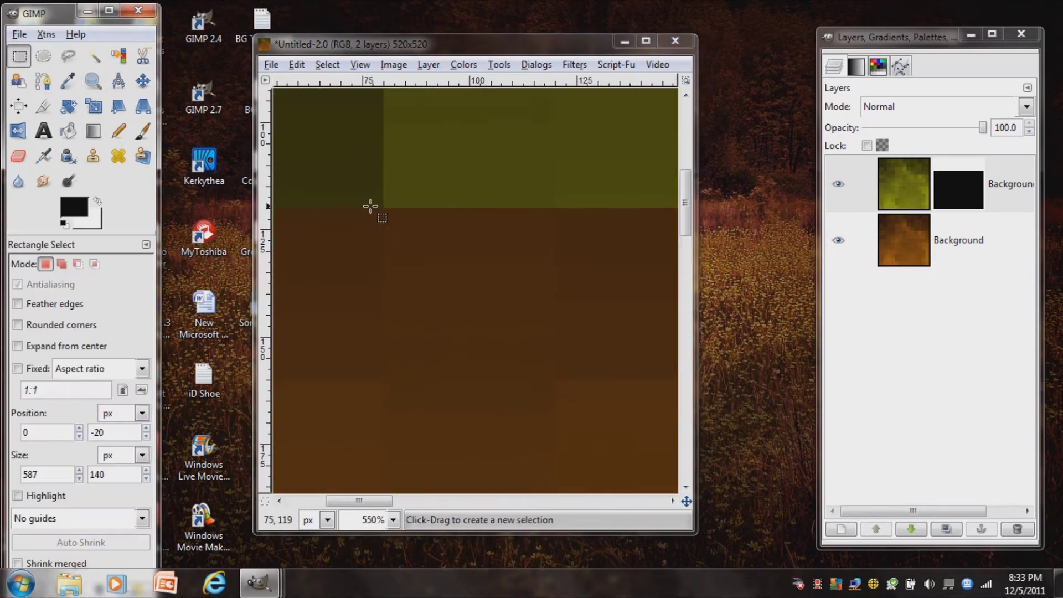
pyautogui.moveTo(385, 209); pyautogui.dragTo(553, 380)
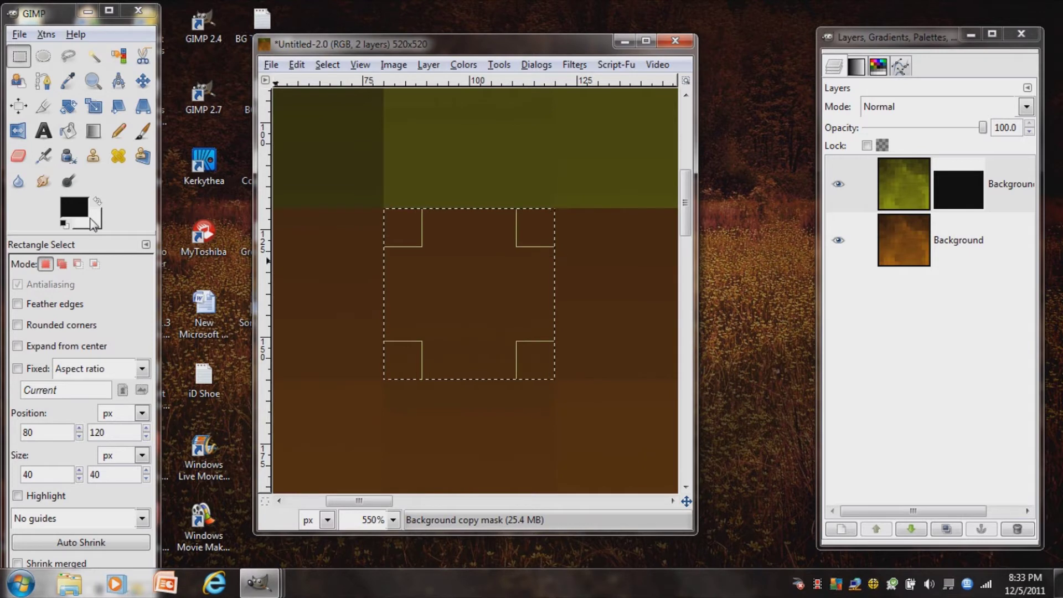
pyautogui.moveTo(77, 220); pyautogui.dragTo(359, 221)
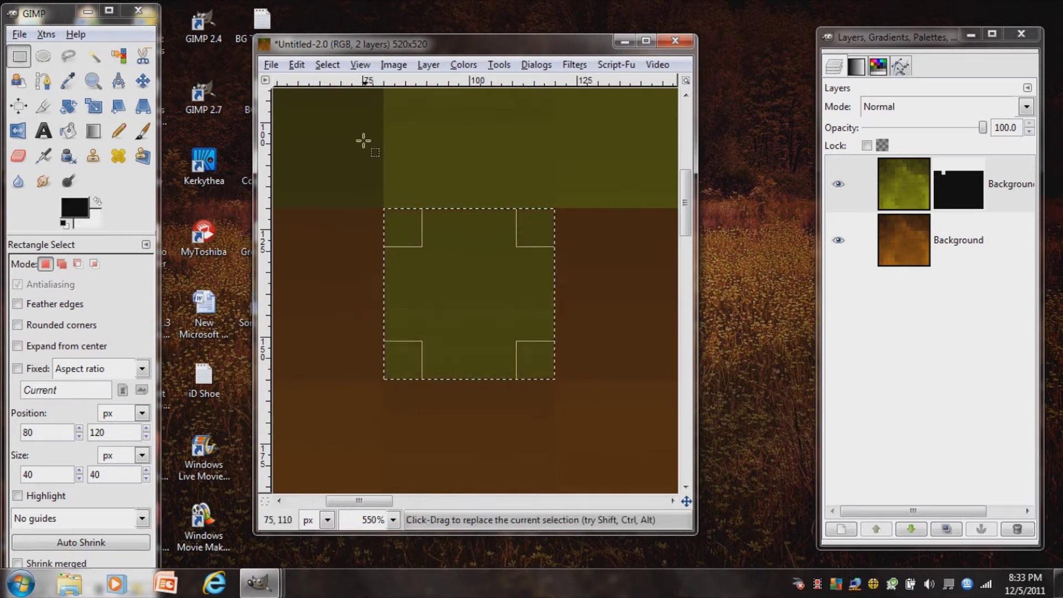
pyautogui.click(327, 64)
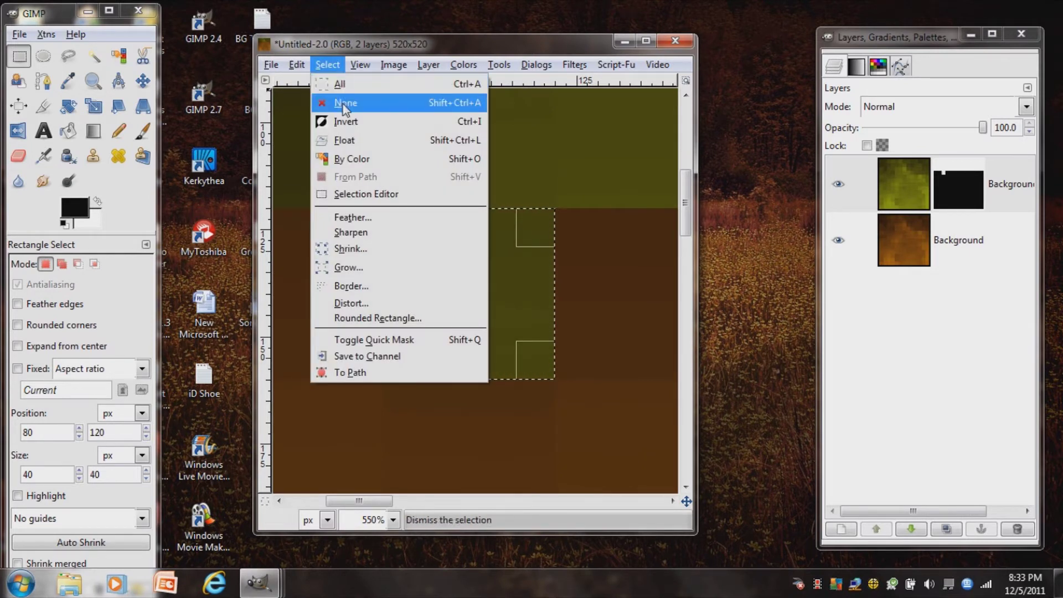
pyautogui.click(346, 102)
pyautogui.moveTo(379, 500); pyautogui.dragTo(445, 498)
# - Fill a 40 px square inside the green band black so the brown shows through
pyautogui.click(19, 56)
pyautogui.scroll(2, 510, 222)
pyautogui.moveTo(514, 310); pyautogui.dragTo(344, 138)
pyautogui.moveTo(74, 207); pyautogui.dragTo(422, 204)
pyautogui.click(330, 65)
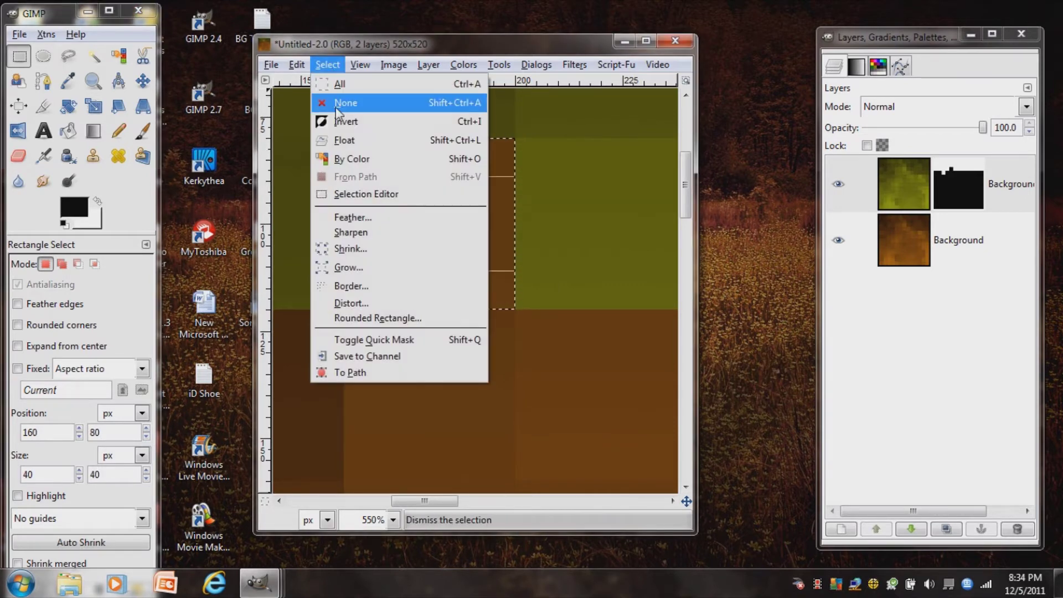
pyautogui.click(346, 102)
pyautogui.moveTo(451, 503); pyautogui.dragTo(624, 490)
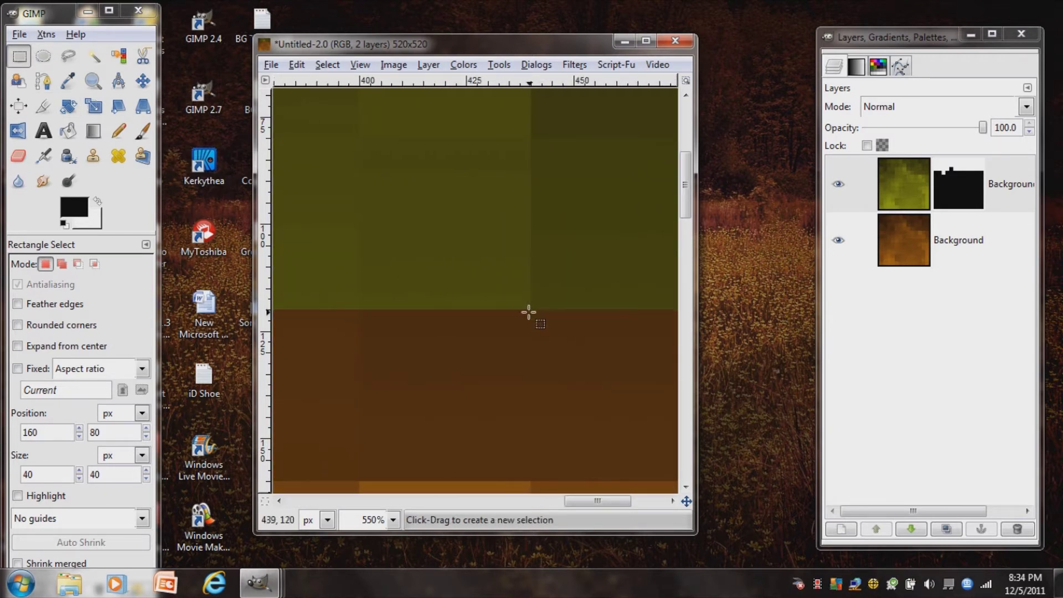
# - Move a square selection just below the band and fill it white to extend the grass
pyautogui.moveTo(531, 310); pyautogui.dragTo(360, 138)
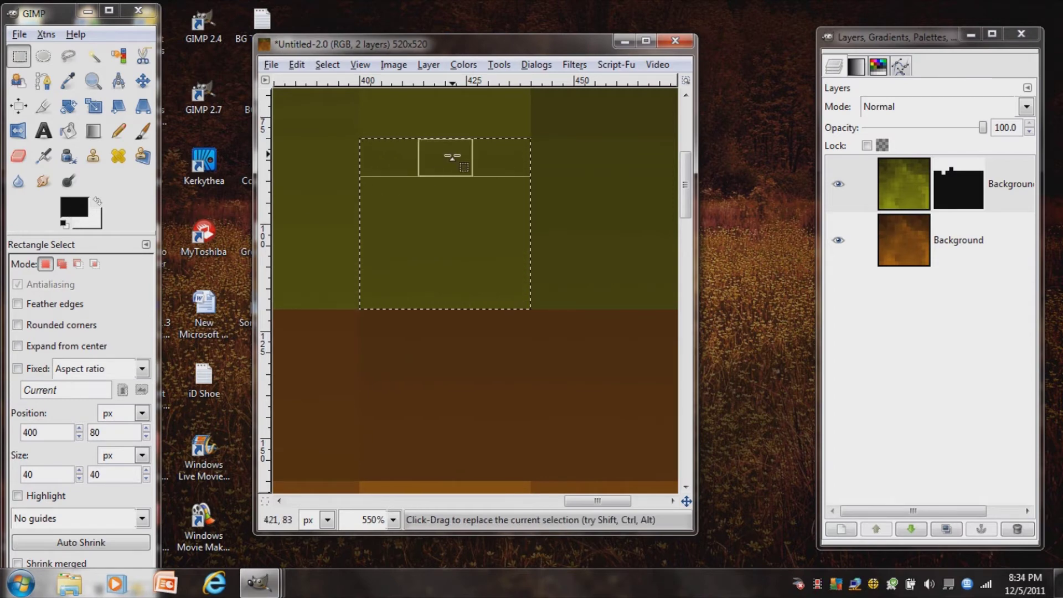
pyautogui.moveTo(447, 151); pyautogui.dragTo(475, 500)
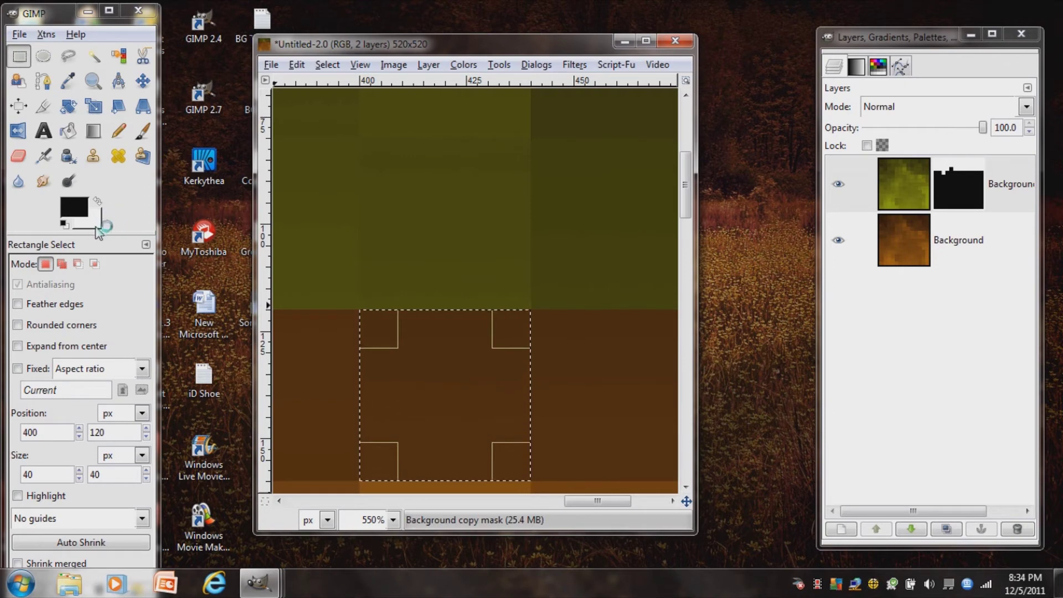
pyautogui.moveTo(95, 228); pyautogui.dragTo(308, 238)
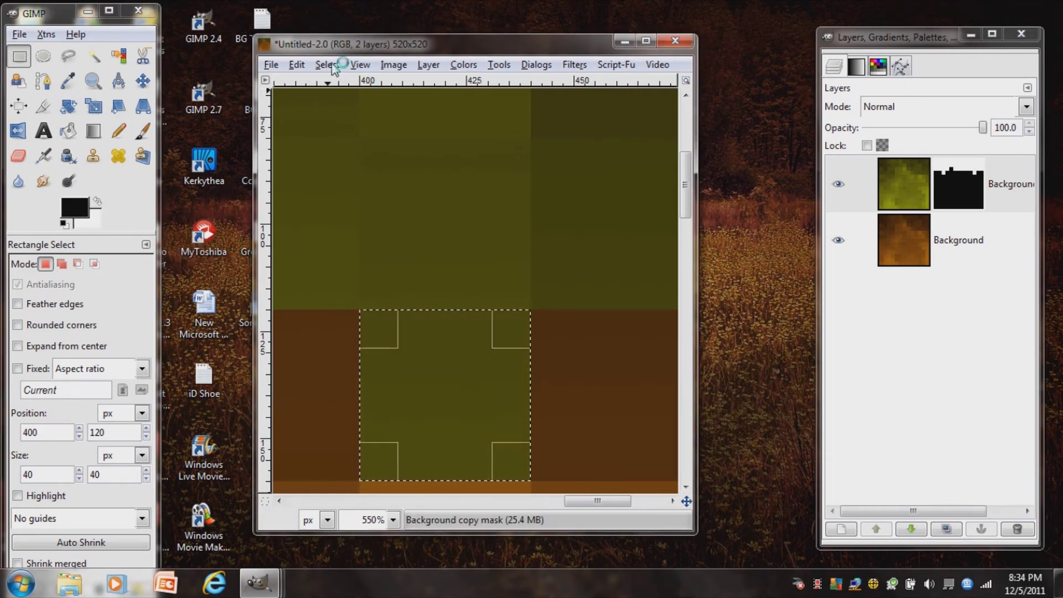
pyautogui.click(328, 64)
pyautogui.click(339, 103)
pyautogui.scroll(-2, 470, 332)
pyautogui.moveTo(603, 501); pyautogui.dragTo(638, 501)
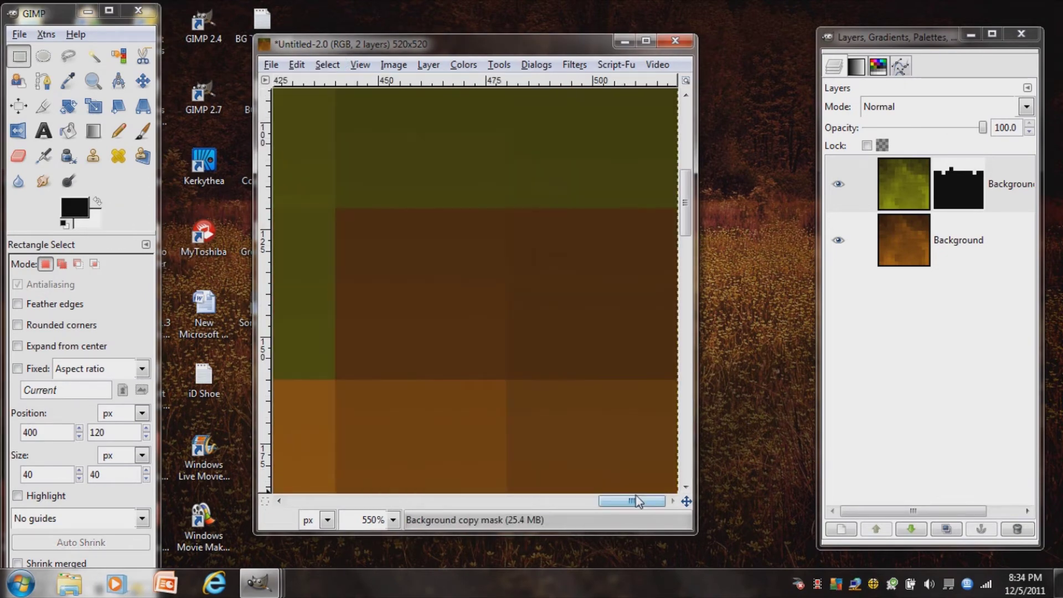
pyautogui.scroll(2, 465, 407)
pyautogui.scroll(-2, 502, 430)
pyautogui.moveTo(642, 501); pyautogui.dragTo(533, 482)
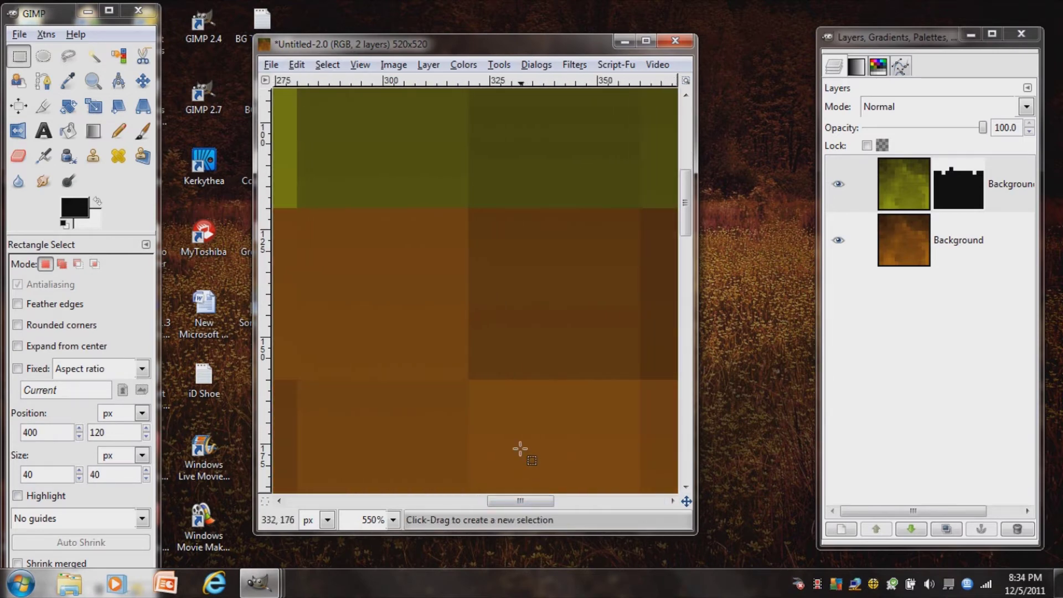
pyautogui.scroll(2, 518, 446)
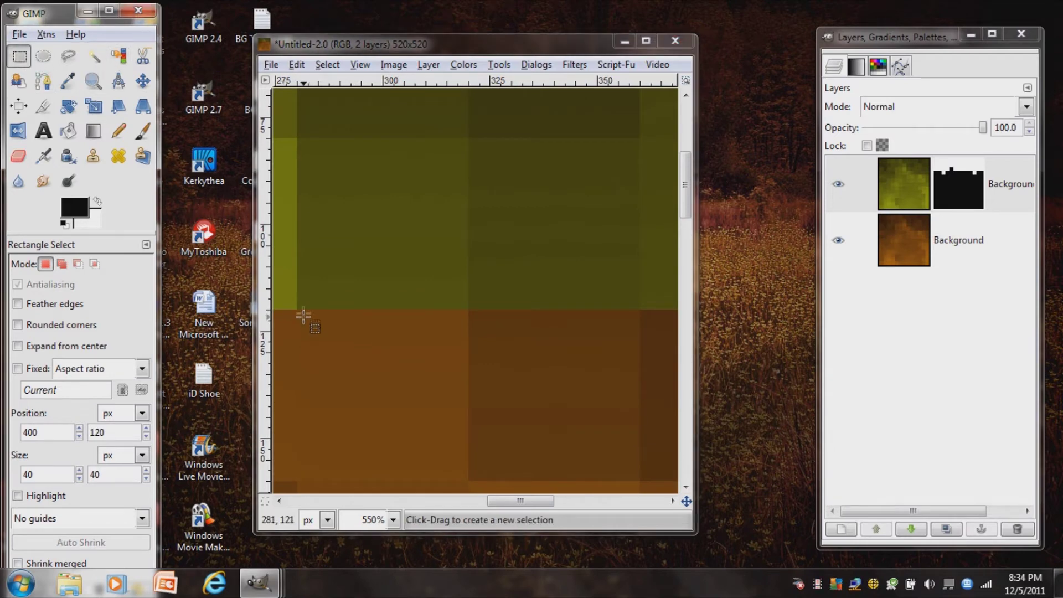
# - Fill another block at the band edge black to hide grass, then deselect
pyautogui.moveTo(296, 308); pyautogui.dragTo(640, 138)
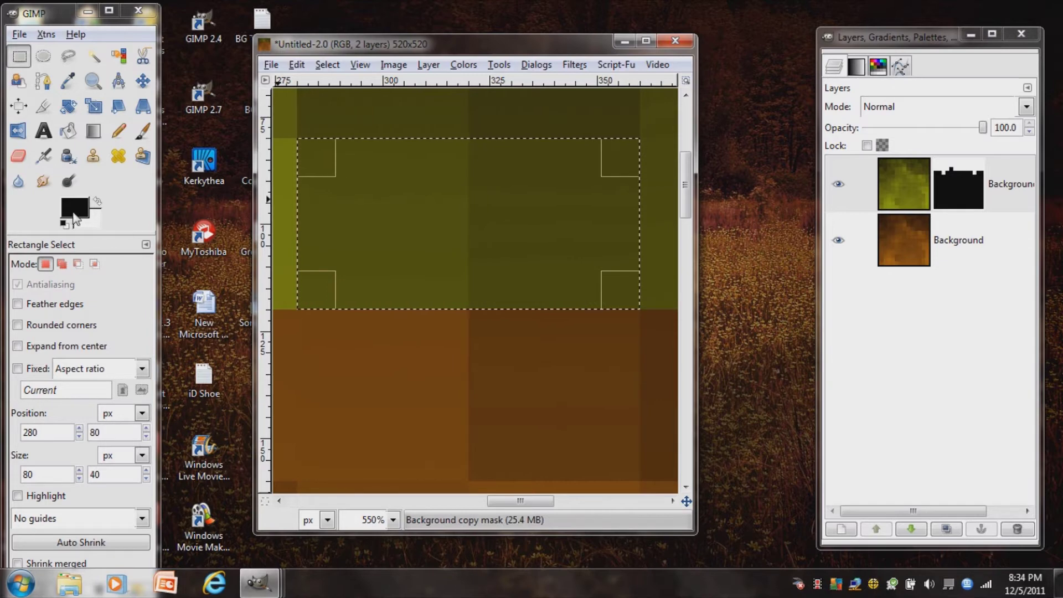
pyautogui.moveTo(74, 207); pyautogui.dragTo(321, 227)
pyautogui.click(337, 64)
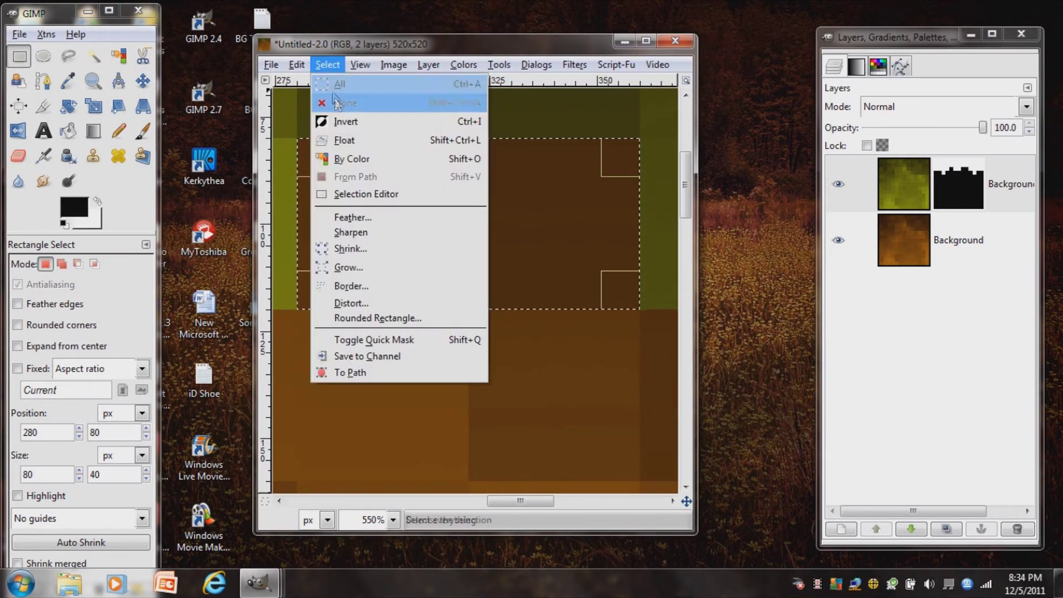
pyautogui.click(344, 100)
# - Zoom out to check the whole tile and return the view to 100%
pyautogui.click(93, 81)
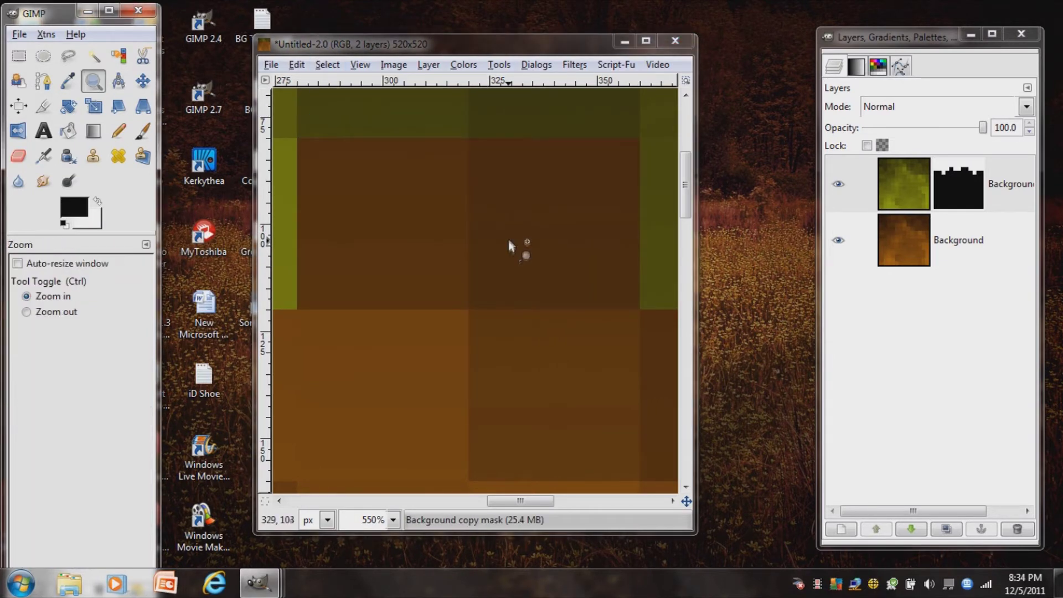
pyautogui.keyDown('ctrl'); pyautogui.click(543, 248); pyautogui.keyUp('ctrl')
pyautogui.keyDown('ctrl'); pyautogui.click(543, 248); pyautogui.keyUp('ctrl')
pyautogui.keyDown('ctrl'); pyautogui.click(543, 248); pyautogui.keyUp('ctrl')
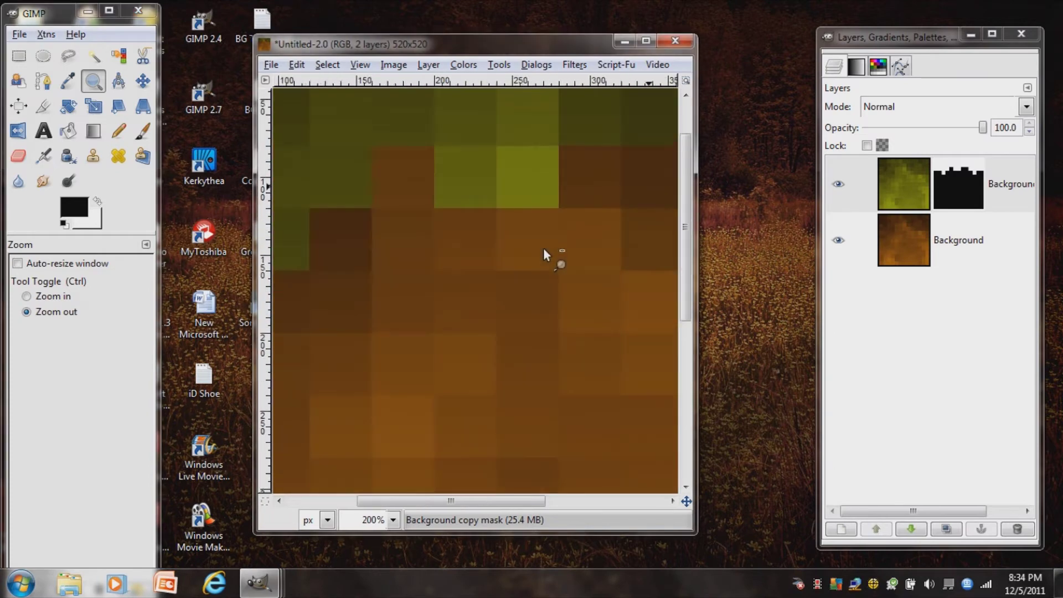
pyautogui.keyDown('ctrl'); pyautogui.click(544, 247); pyautogui.keyUp('ctrl')
pyautogui.keyDown('ctrl'); pyautogui.click(543, 248); pyautogui.keyUp('ctrl')
pyautogui.keyDown('ctrl'); pyautogui.click(543, 247); pyautogui.keyUp('ctrl')
pyautogui.keyDown('ctrl'); pyautogui.click(544, 248); pyautogui.keyUp('ctrl')
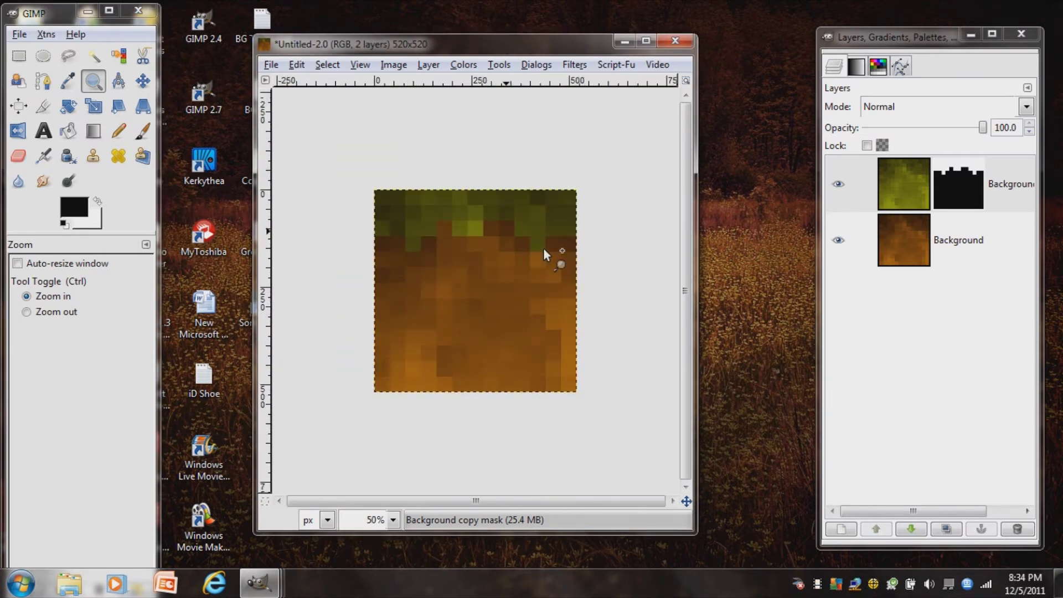
pyautogui.click(510, 262)
pyautogui.click(510, 262)
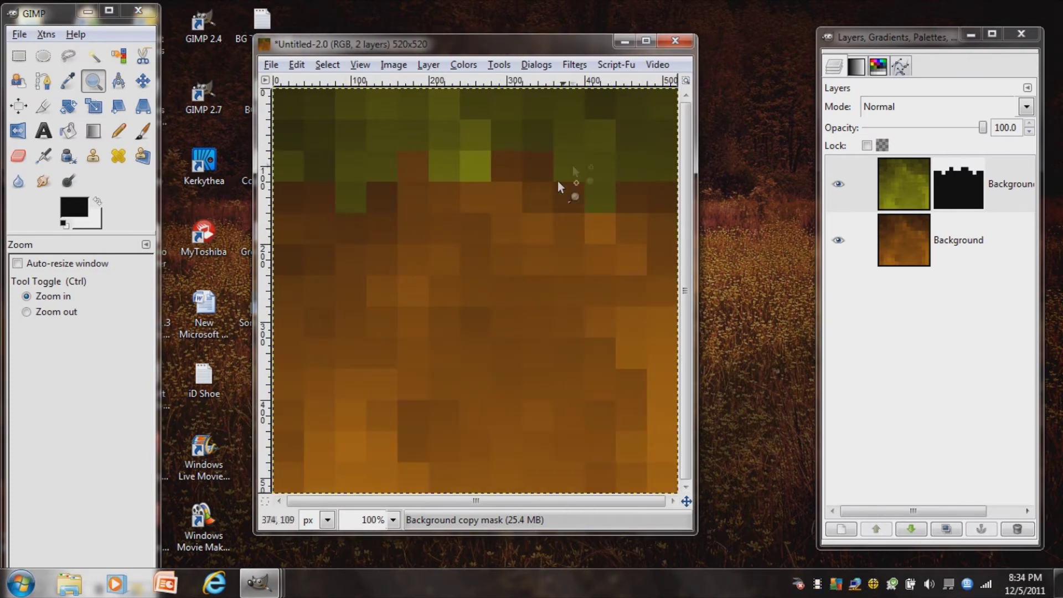
pyautogui.keyDown('ctrl'); pyautogui.click(480, 226); pyautogui.keyUp('ctrl')
pyautogui.click(480, 225)
# - Apply the grass layer's mask and add a transparent New Layer above the Background
pyautogui.rightClick(956, 184)
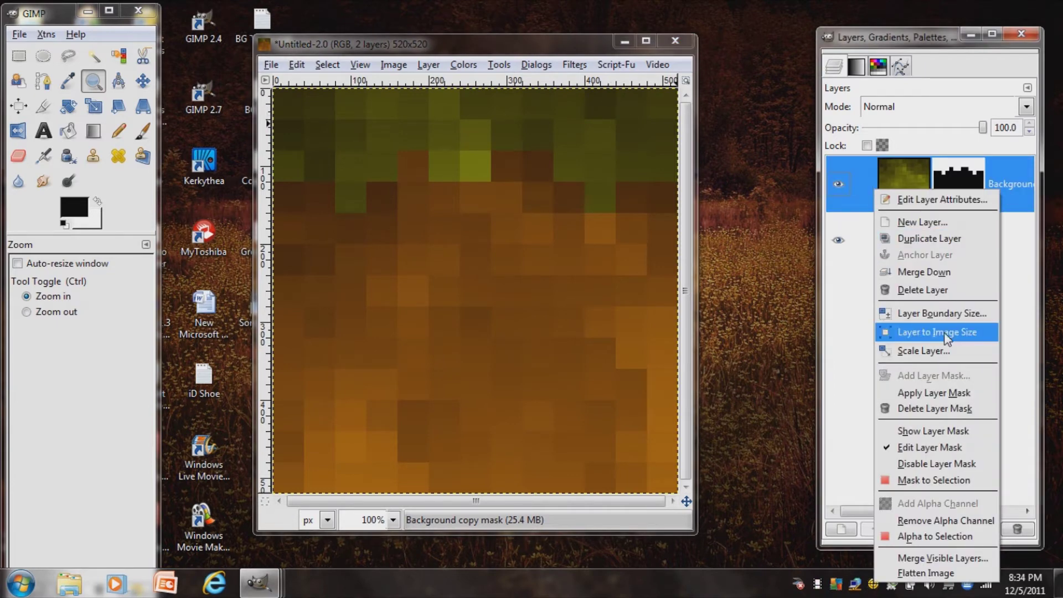
pyautogui.click(941, 393)
pyautogui.click(970, 249)
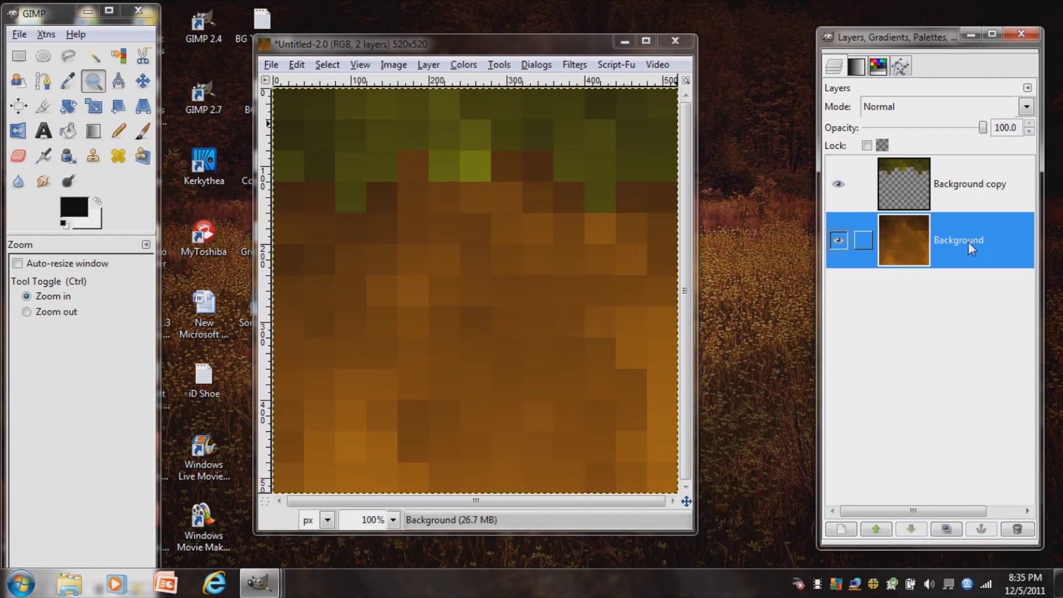
pyautogui.click(841, 529)
pyautogui.click(264, 387)
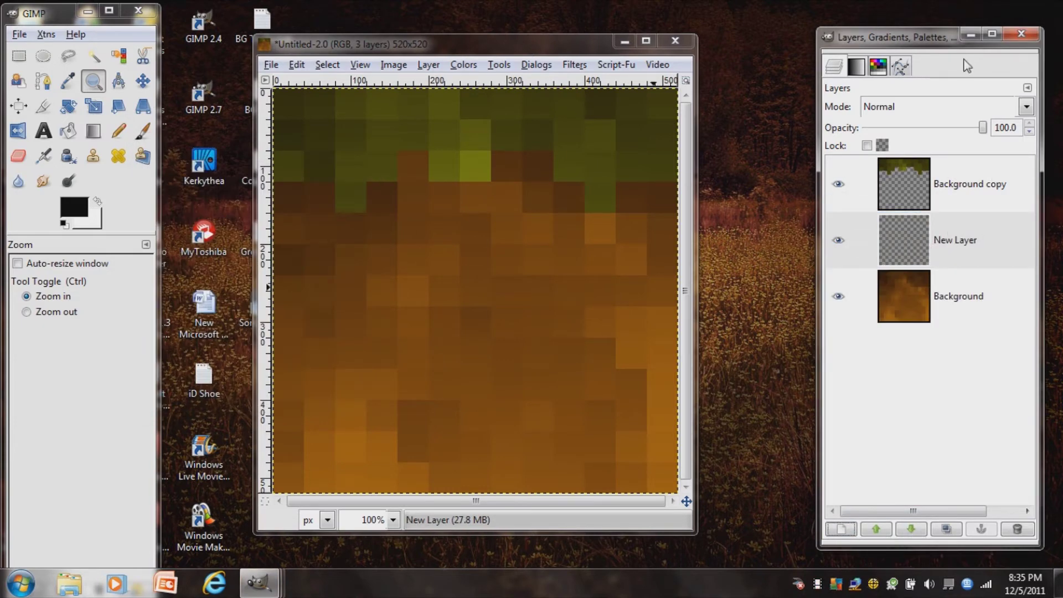
# - Move the Layers window left and review the Background copy, New Layer and Background layers
pyautogui.moveTo(874, 43); pyautogui.dragTo(831, 41)
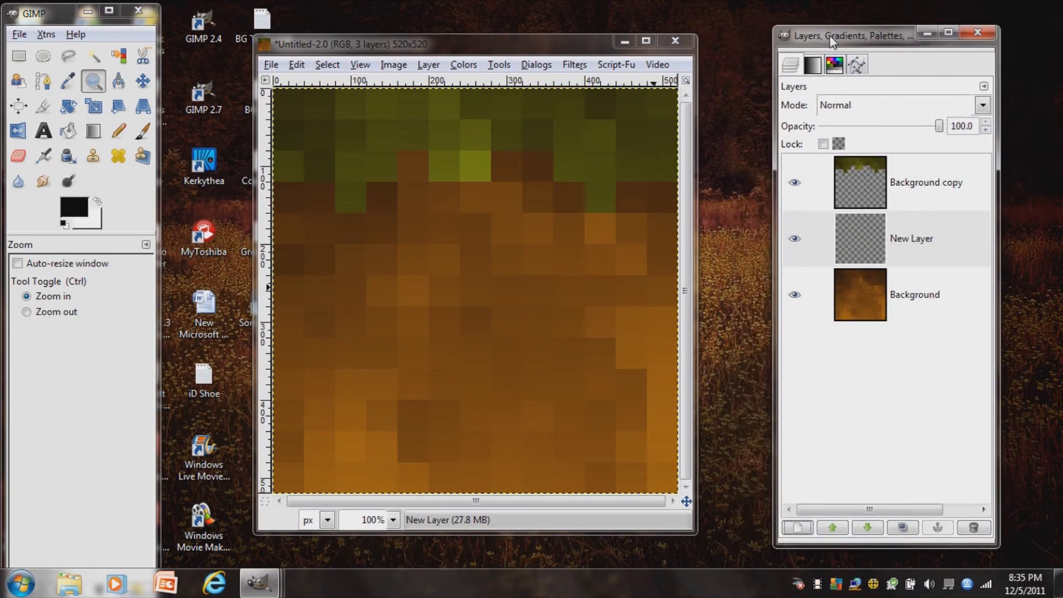
pyautogui.click(909, 177)
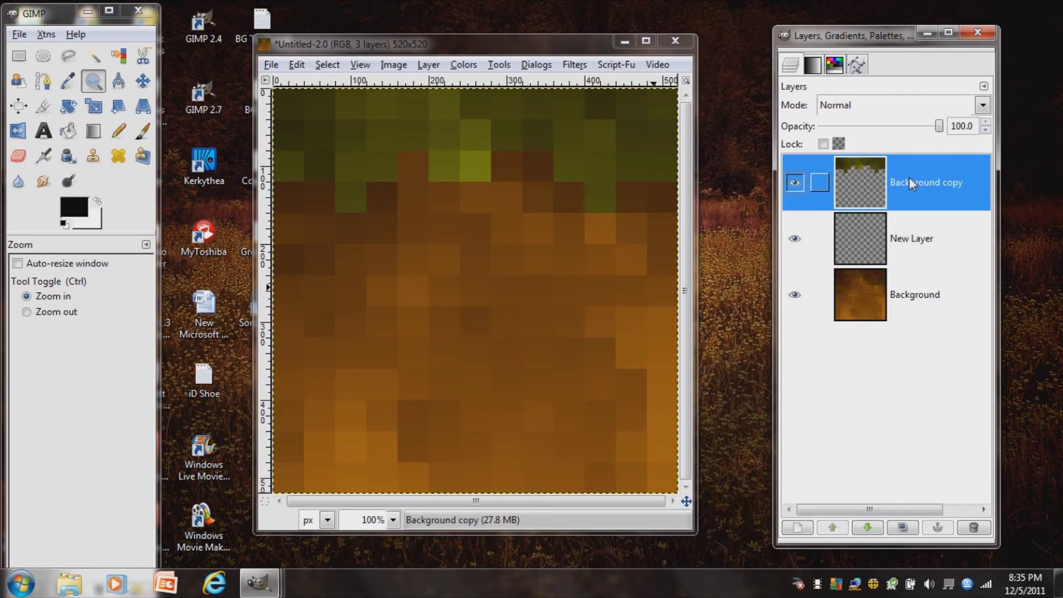
pyautogui.click(914, 293)
pyautogui.click(920, 247)
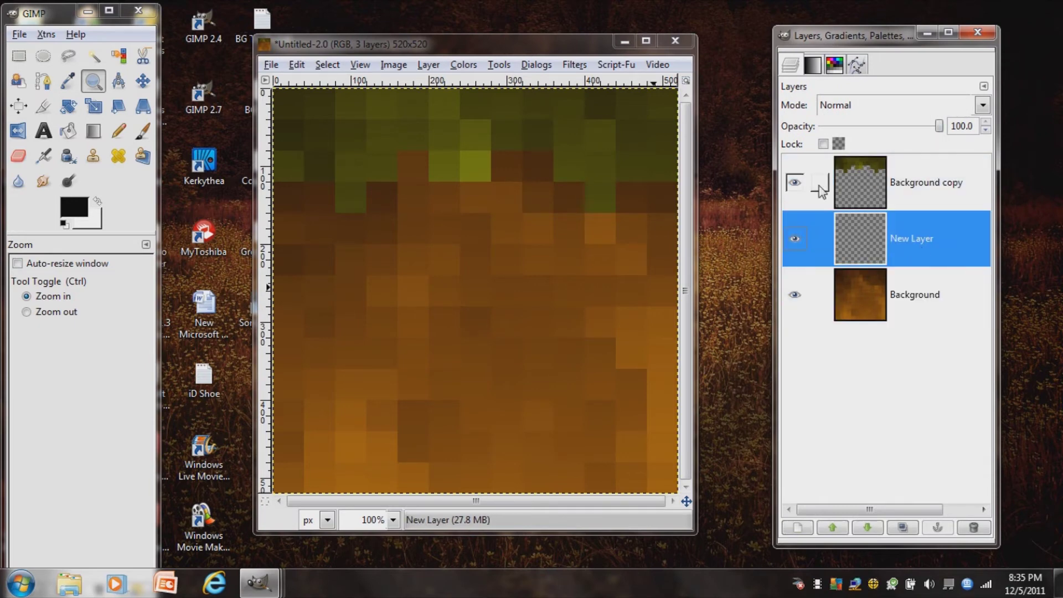
pyautogui.click(914, 182)
pyautogui.rightClick(910, 181)
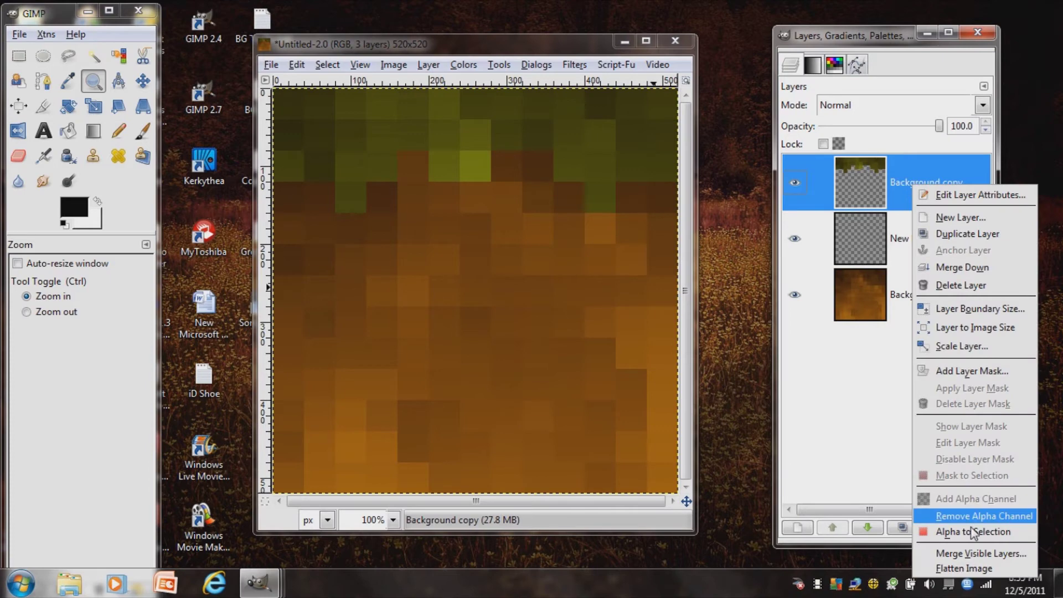
pyautogui.click(956, 94)
# - Set the layer preview size to Enormous, widen the Layers window and select New Layer
pyautogui.click(984, 89)
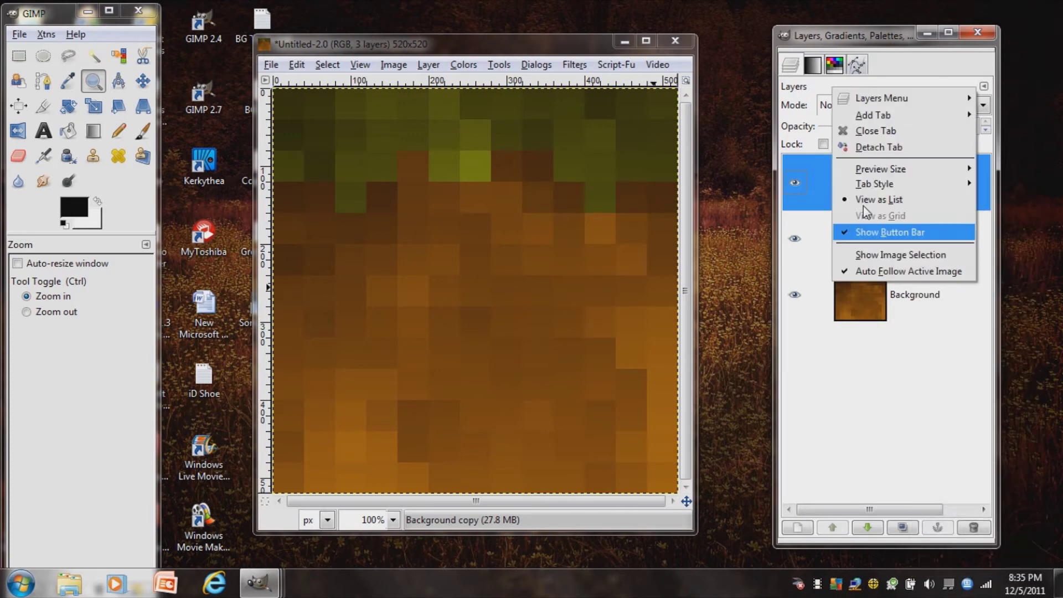
pyautogui.moveTo(871, 118)
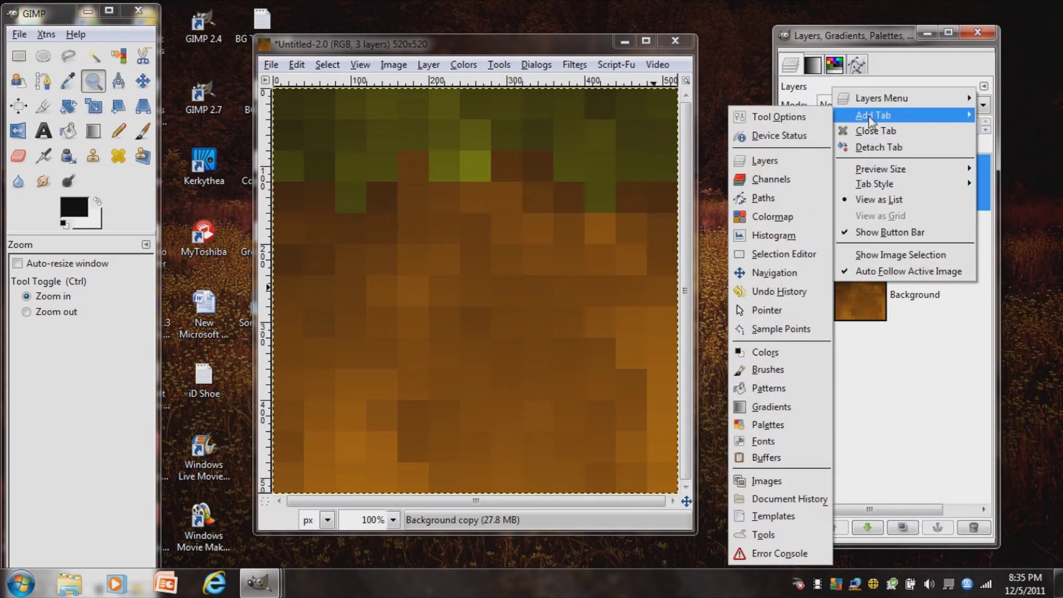
pyautogui.moveTo(908, 169)
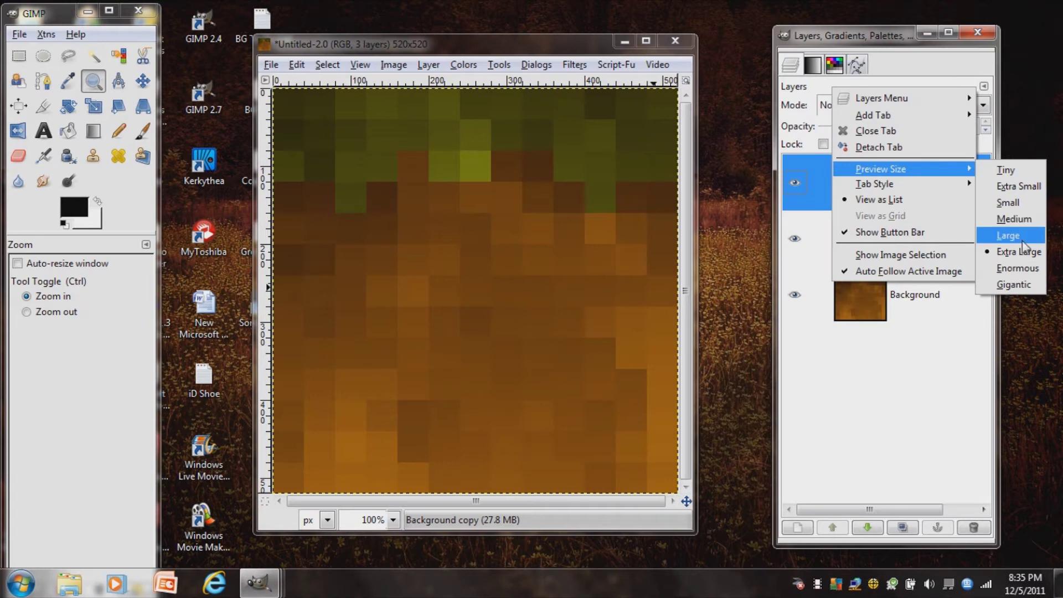
pyautogui.click(1018, 268)
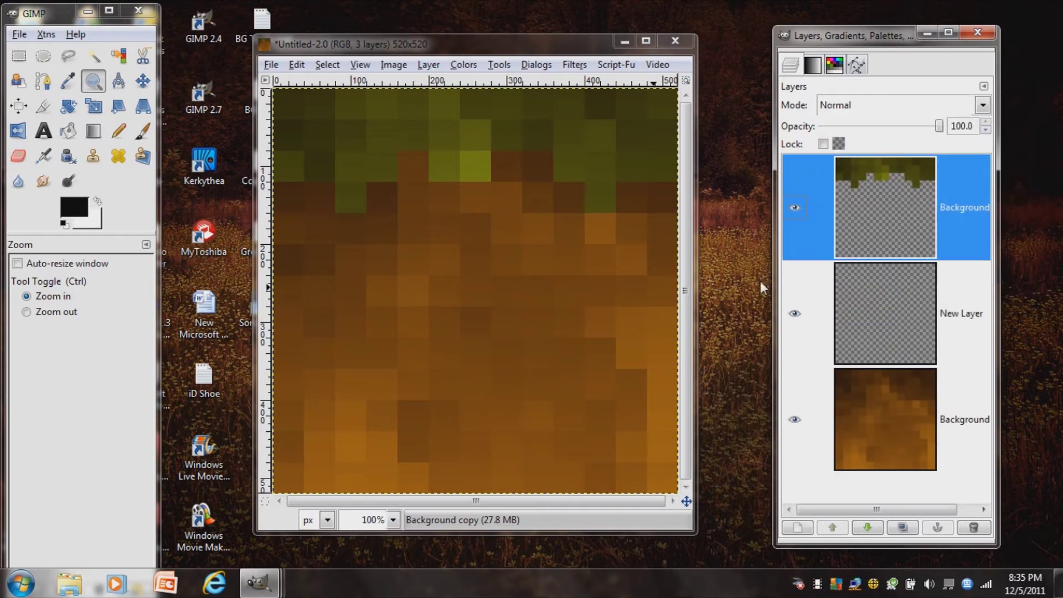
pyautogui.moveTo(771, 281); pyautogui.dragTo(719, 276)
pyautogui.moveTo(560, 48); pyautogui.dragTo(505, 43)
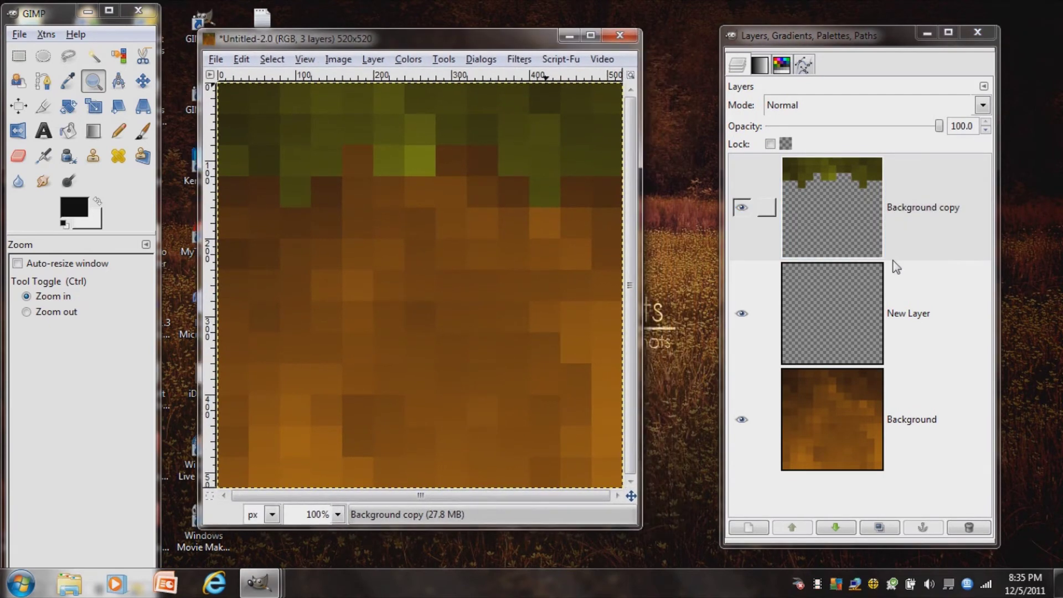
pyautogui.moveTo(722, 247); pyautogui.dragTo(696, 246)
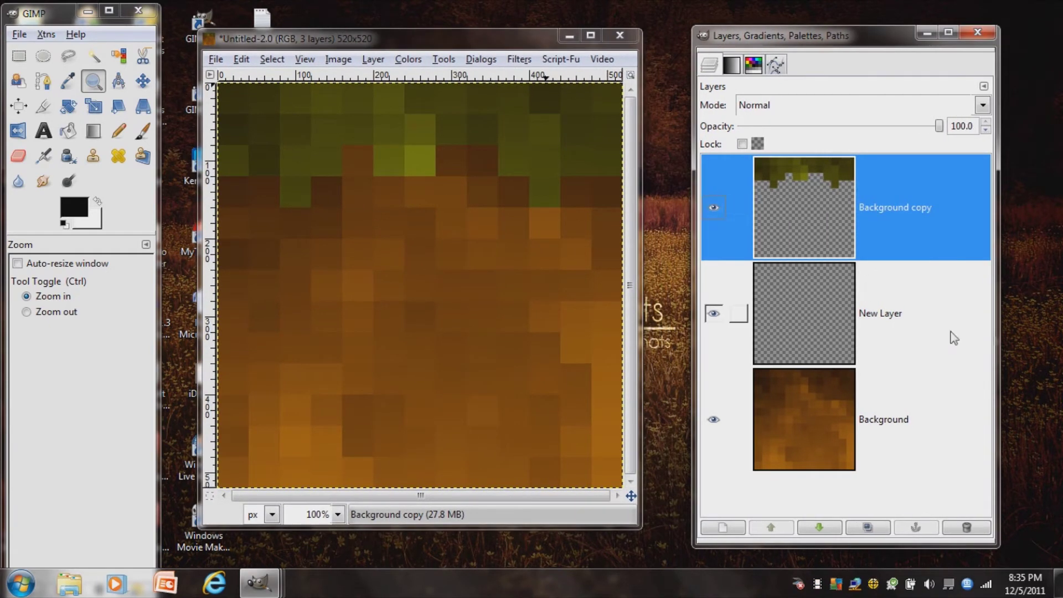
pyautogui.click(917, 321)
# - Draw a foreground-to-transparent gradient from the top of the tile downward on New Layer
pyautogui.click(92, 134)
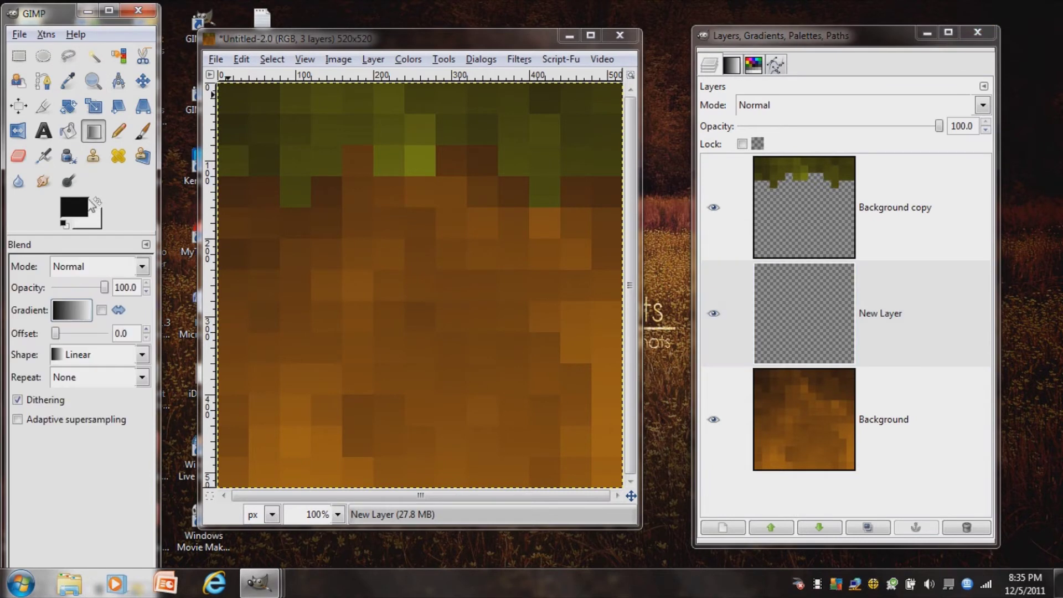
pyautogui.click(81, 314)
pyautogui.click(81, 313)
pyautogui.click(81, 316)
pyautogui.click(121, 416)
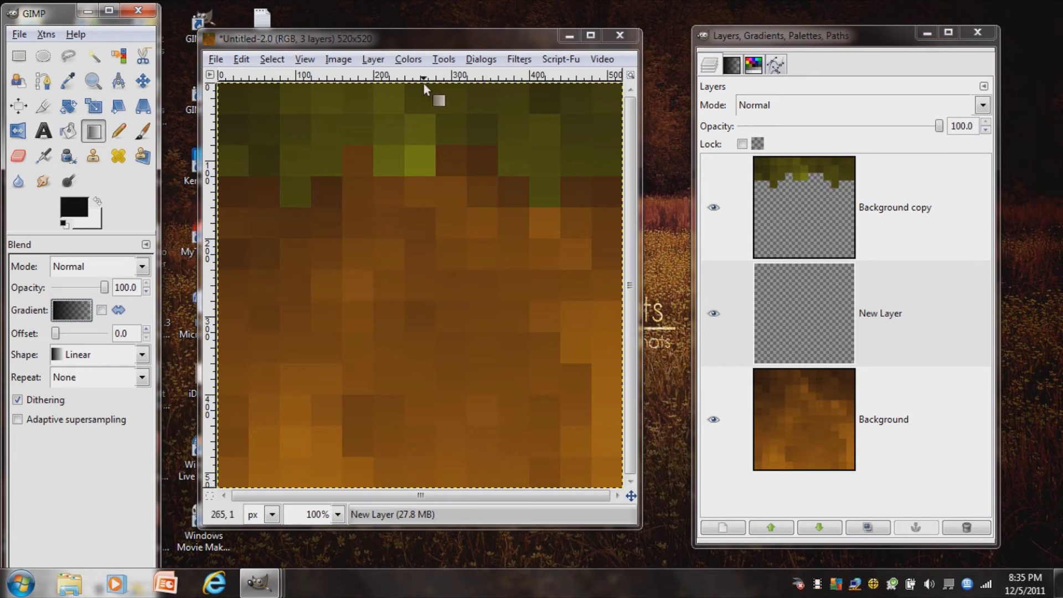
pyautogui.moveTo(424, 84); pyautogui.dragTo(417, 492)
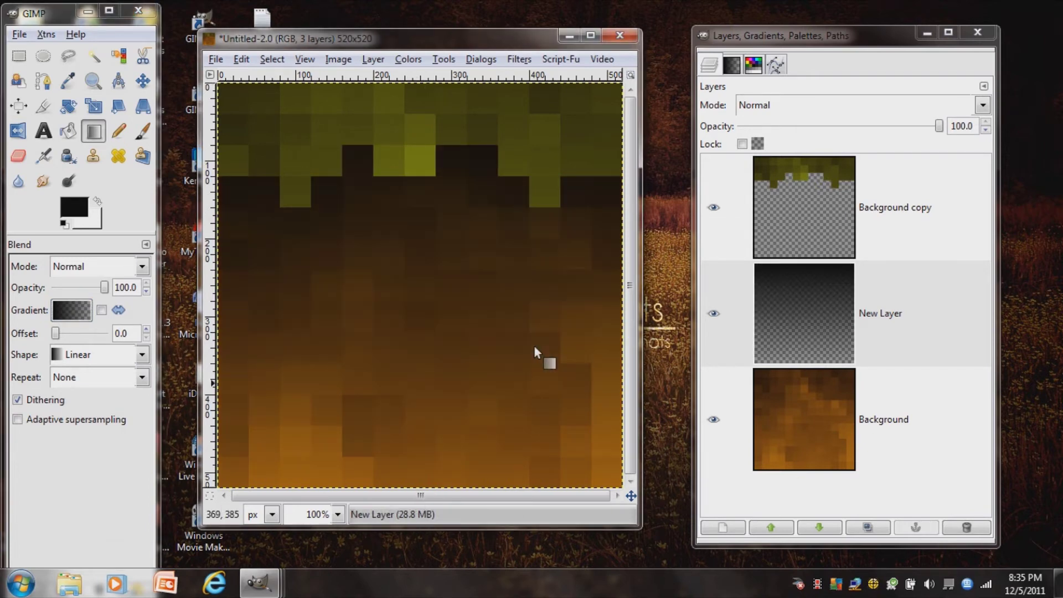
# - Set the shading layer to Overlay mode at 50 opacity and merge it down into Background
pyautogui.click(820, 111)
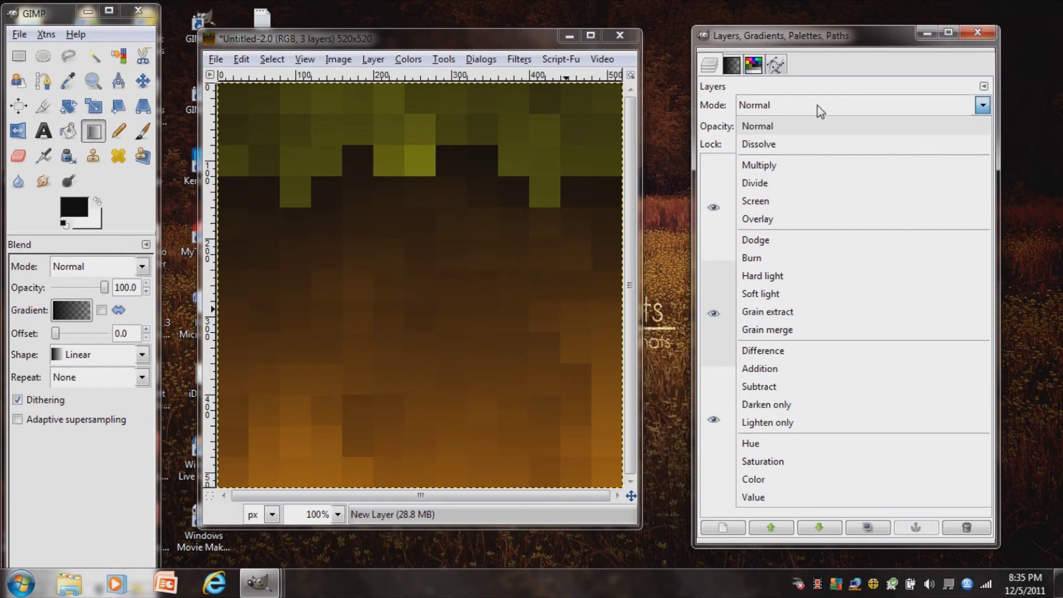
pyautogui.click(768, 220)
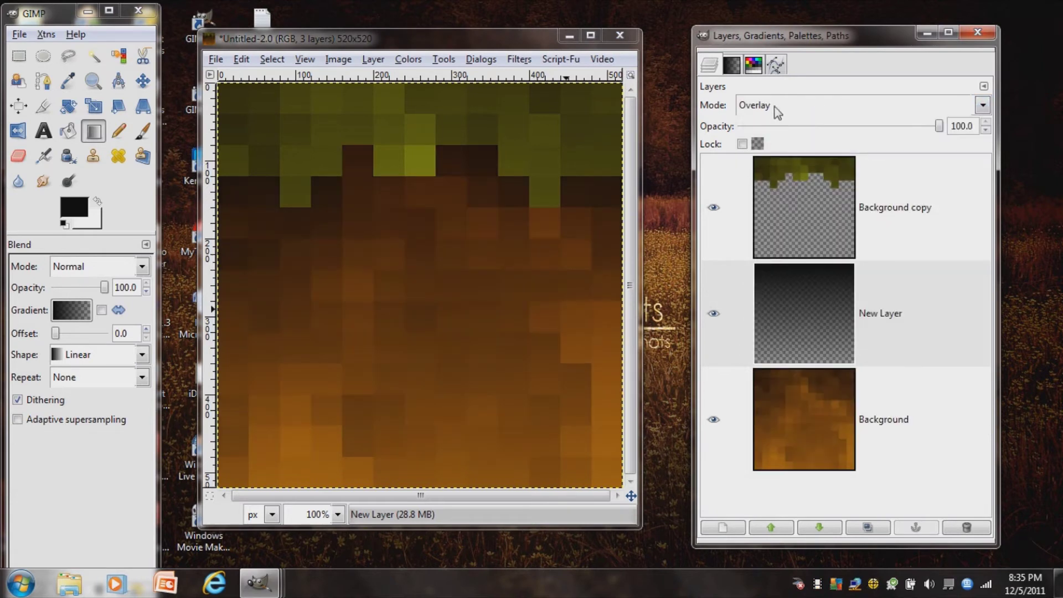
pyautogui.click(761, 127)
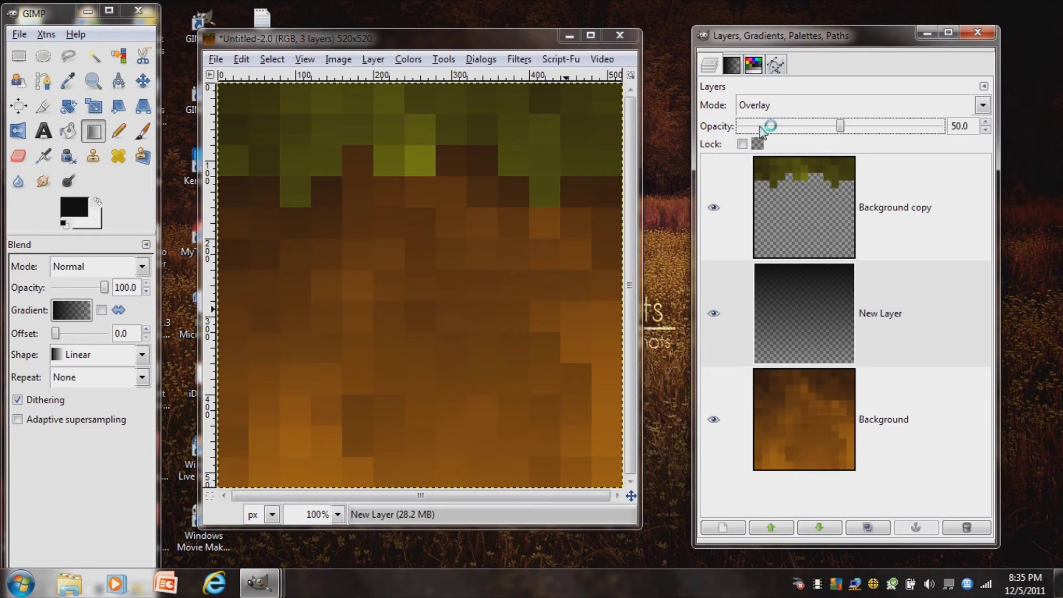
pyautogui.click(762, 127)
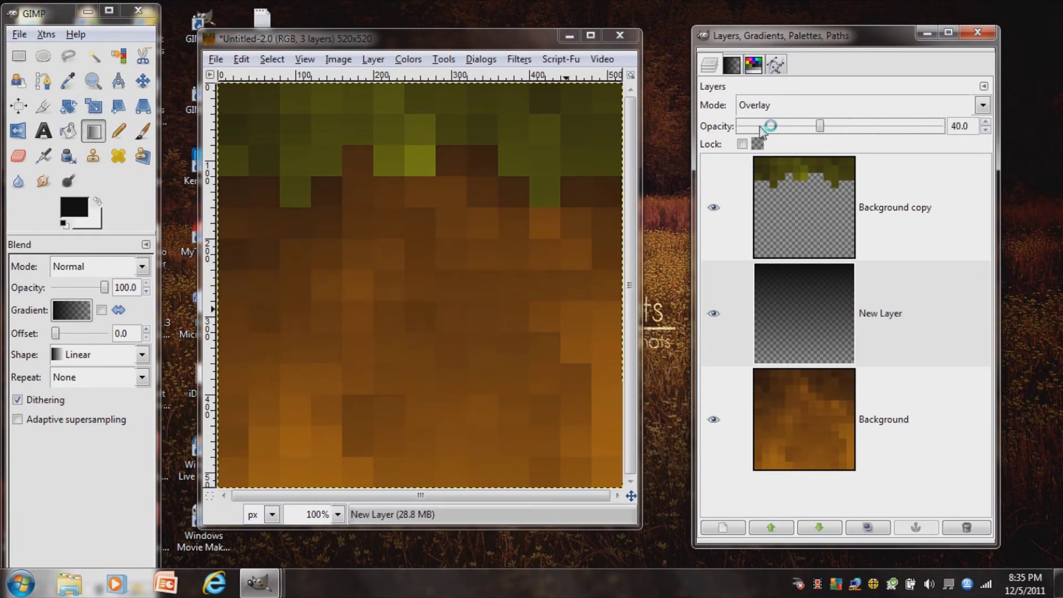
pyautogui.click(857, 127)
pyautogui.rightClick(879, 321)
pyautogui.click(906, 91)
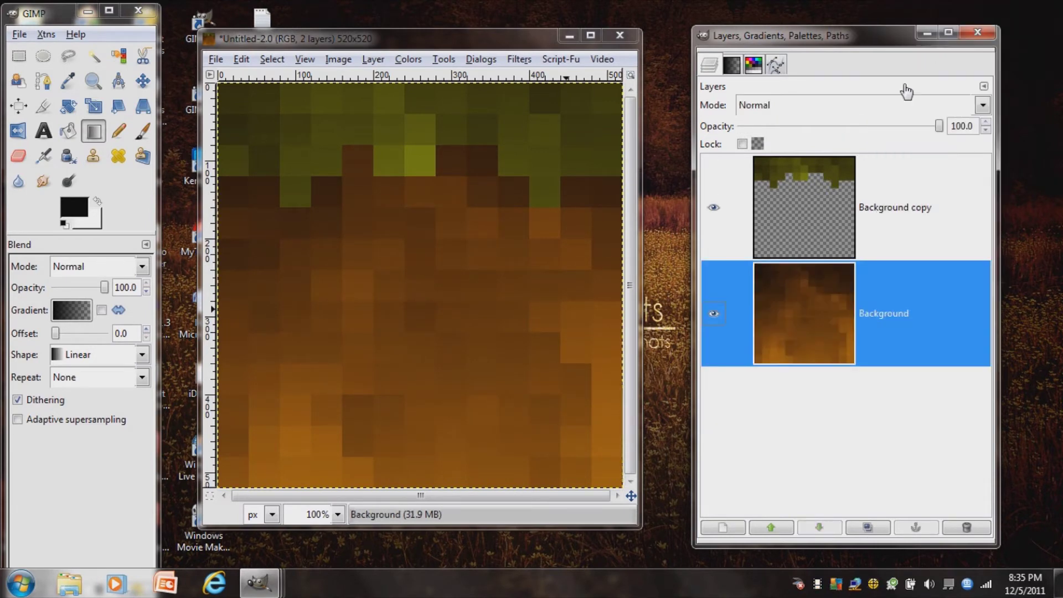
pyautogui.click(881, 220)
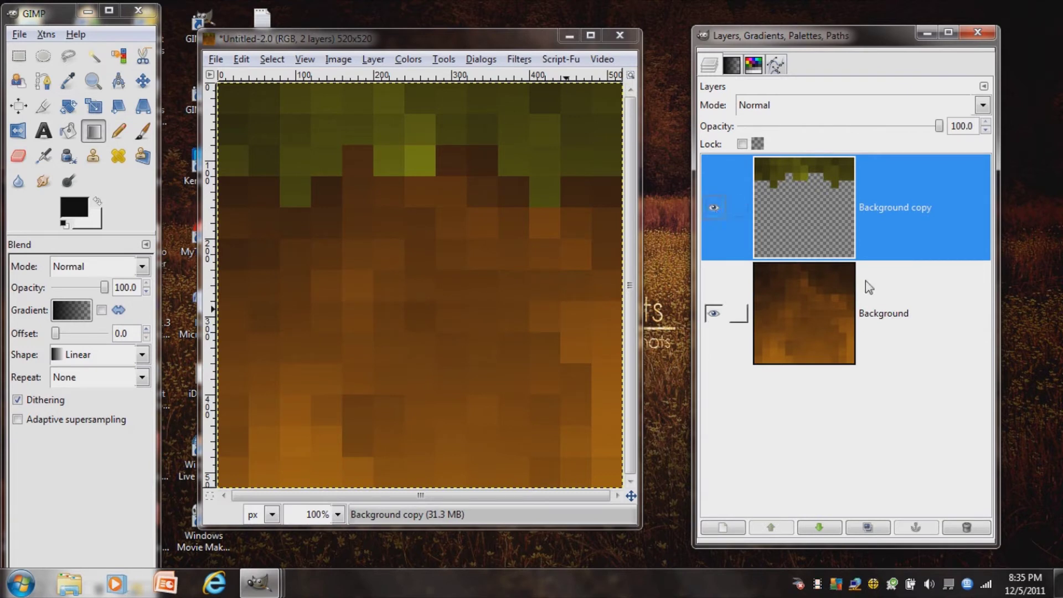
# - Duplicate the dirt Background, move the copy to the top and shift its Hue to 30
pyautogui.click(884, 318)
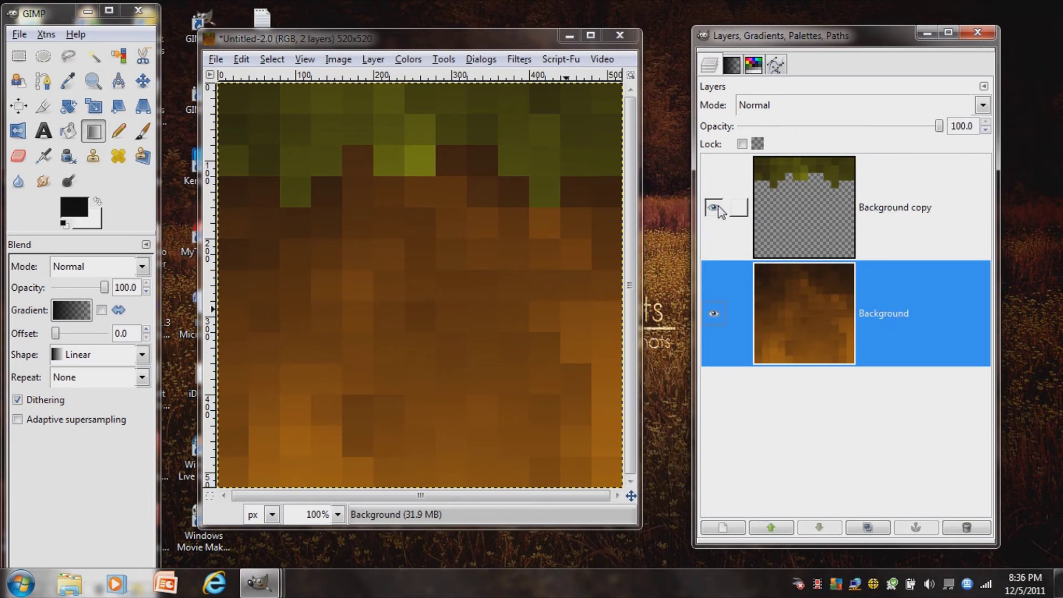
pyautogui.click(869, 527)
pyautogui.moveTo(873, 322); pyautogui.dragTo(898, 190)
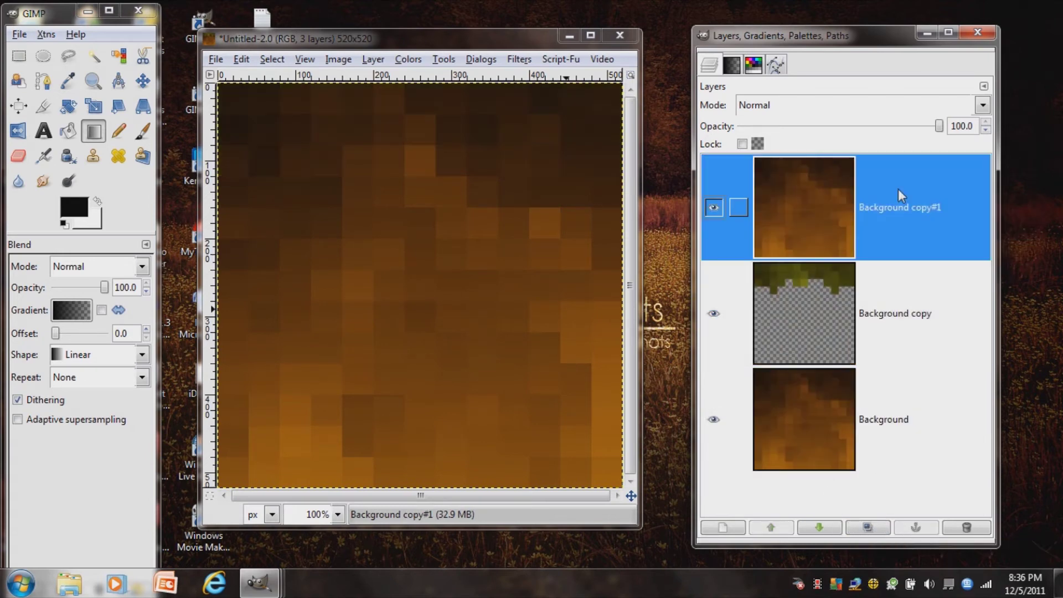
pyautogui.click(409, 58)
pyautogui.click(434, 98)
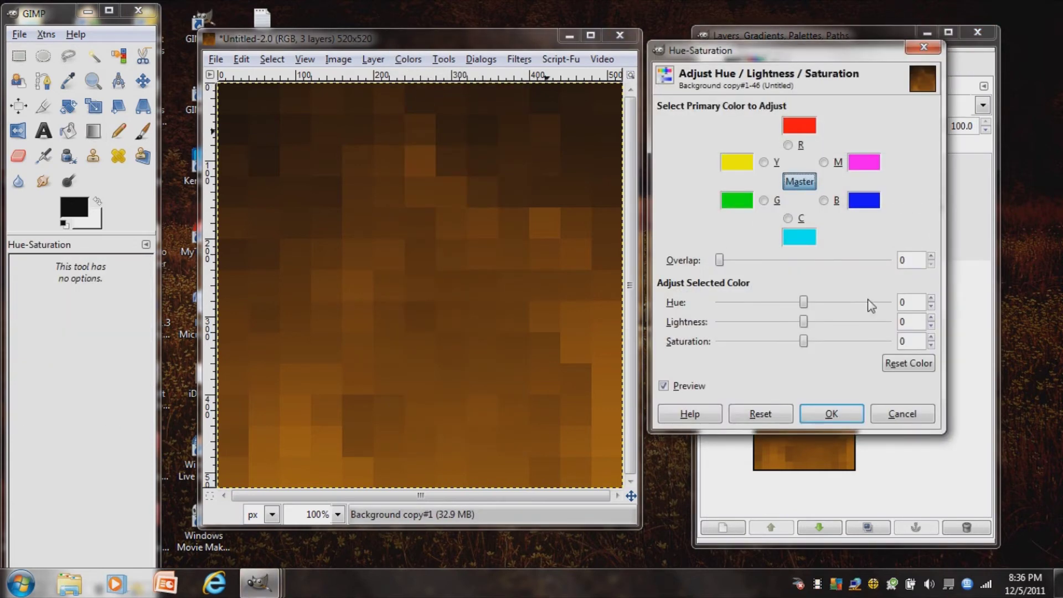
pyautogui.doubleClick(911, 302)
pyautogui.write('3')
pyautogui.write('0')
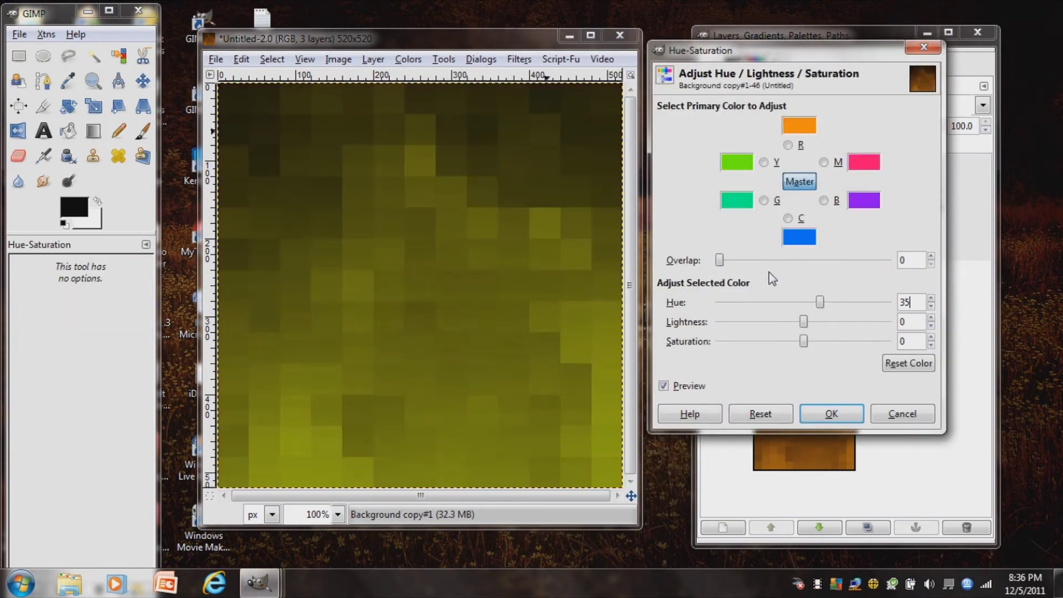
pyautogui.click(832, 413)
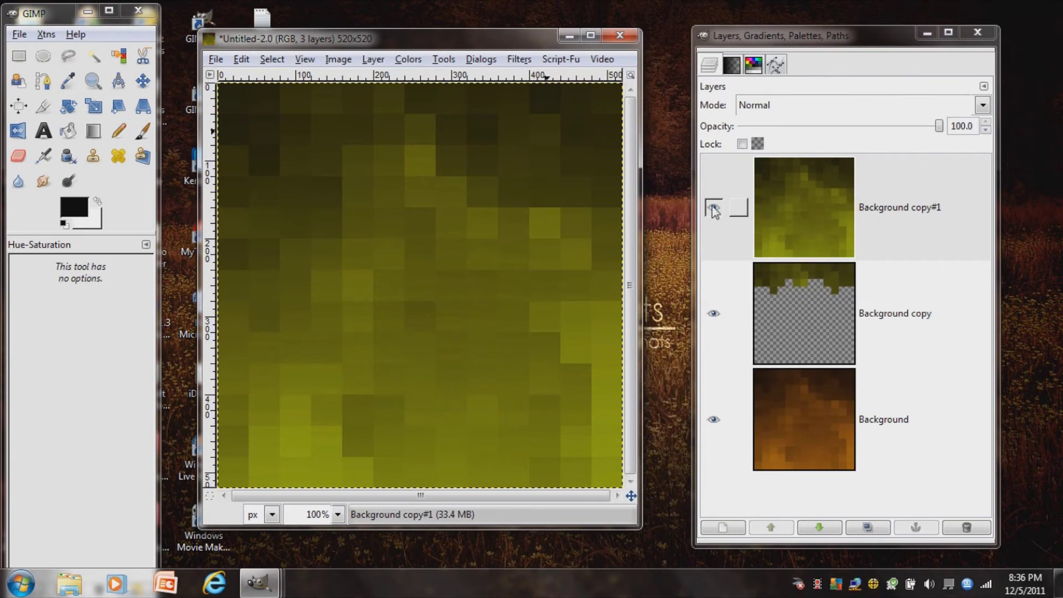
# - Merge Background copy down into Background and select Background copy#1
pyautogui.click(902, 309)
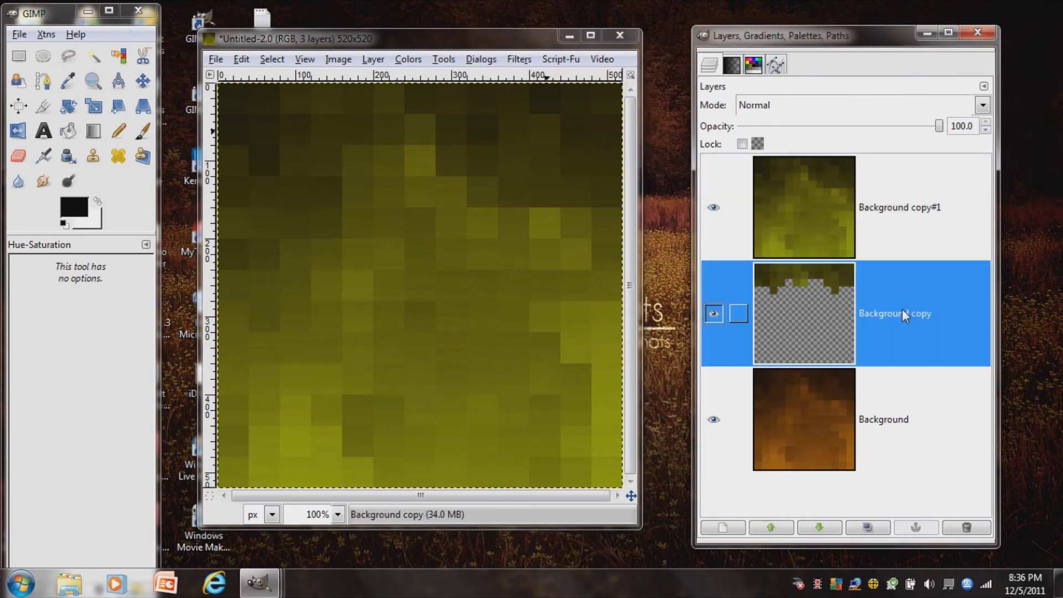
pyautogui.rightClick(902, 309)
pyautogui.click(938, 83)
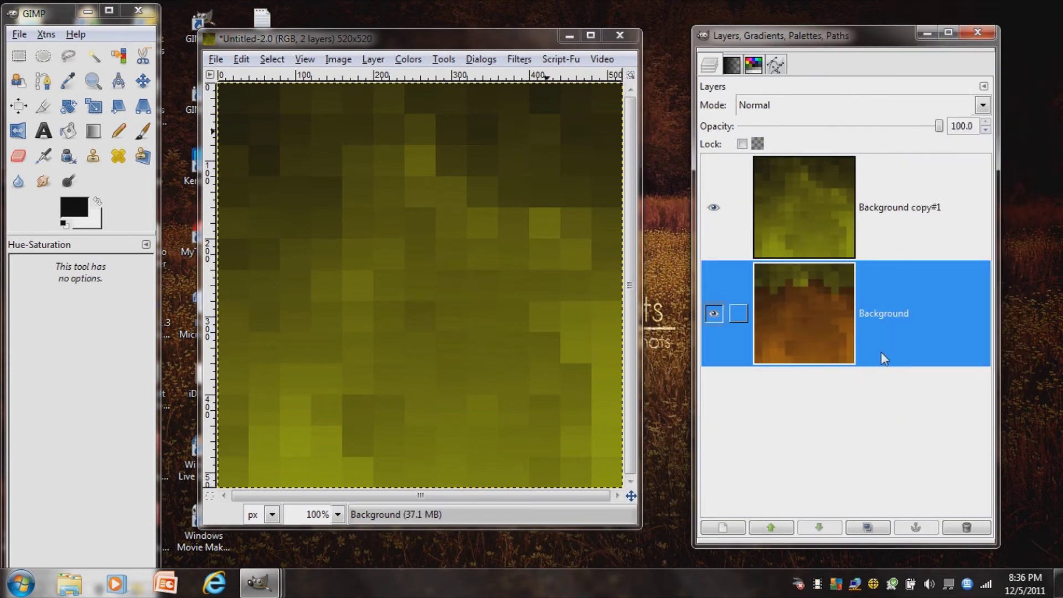
pyautogui.click(934, 197)
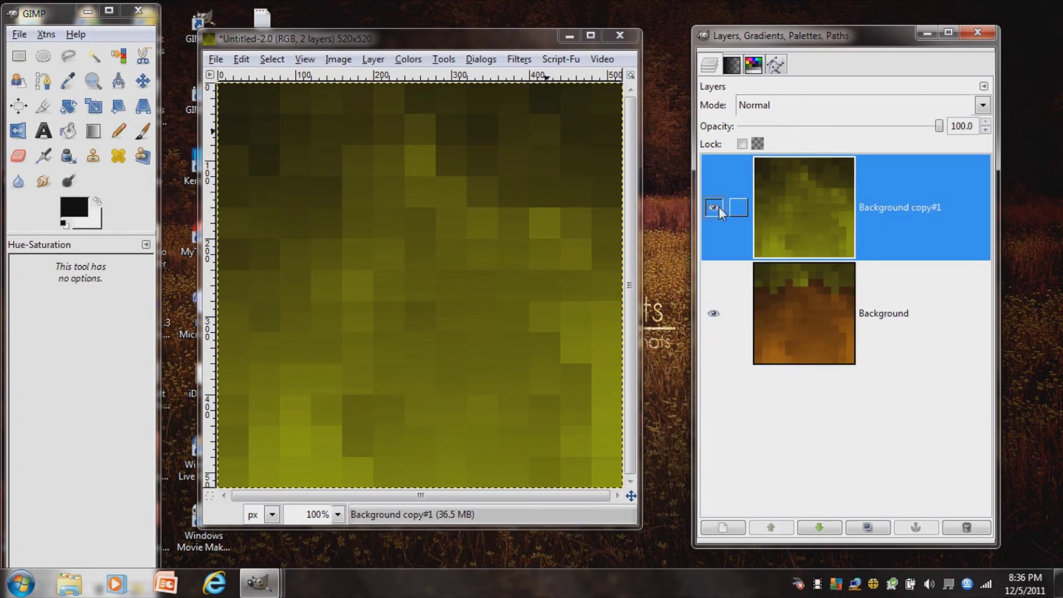
# - Open Filters > Map > Map Object, reopening it after an error, and add a transparent New Layer
pyautogui.click(556, 59)
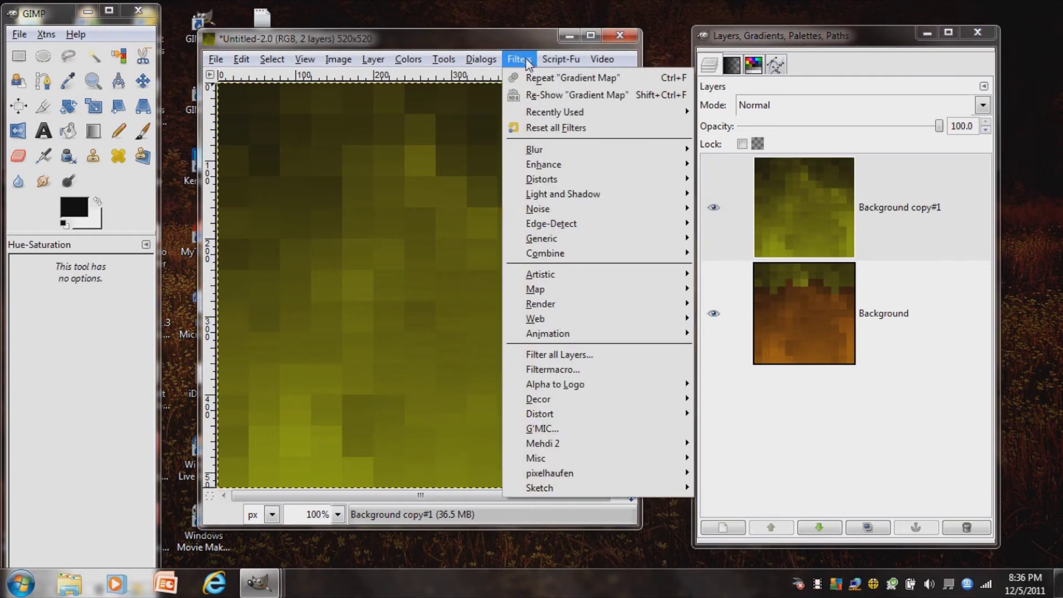
pyautogui.click(527, 61)
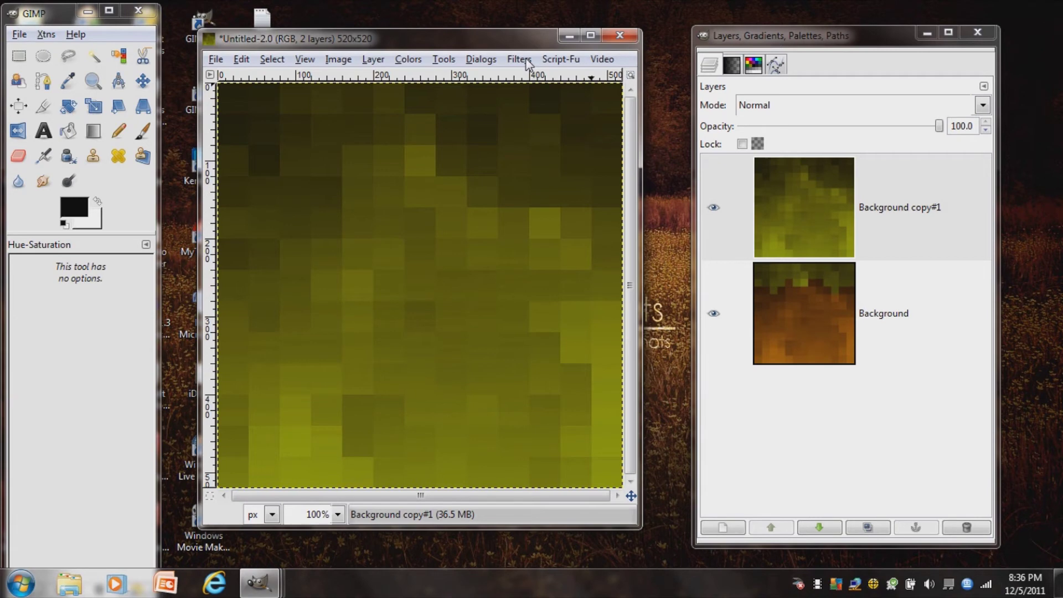
pyautogui.click(527, 62)
pyautogui.moveTo(680, 297)
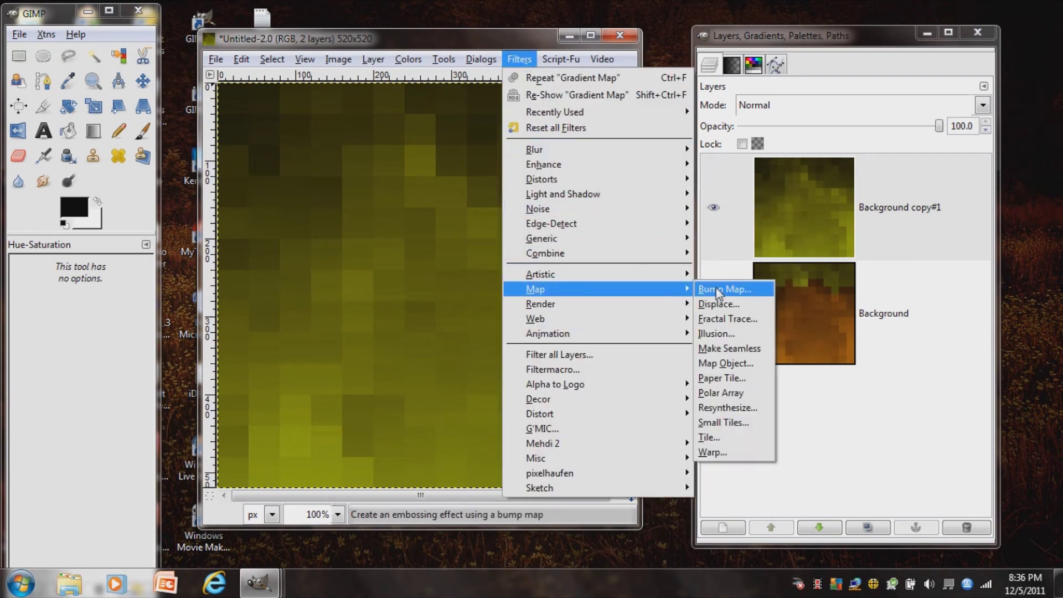
pyautogui.click(728, 349)
pyautogui.click(717, 318)
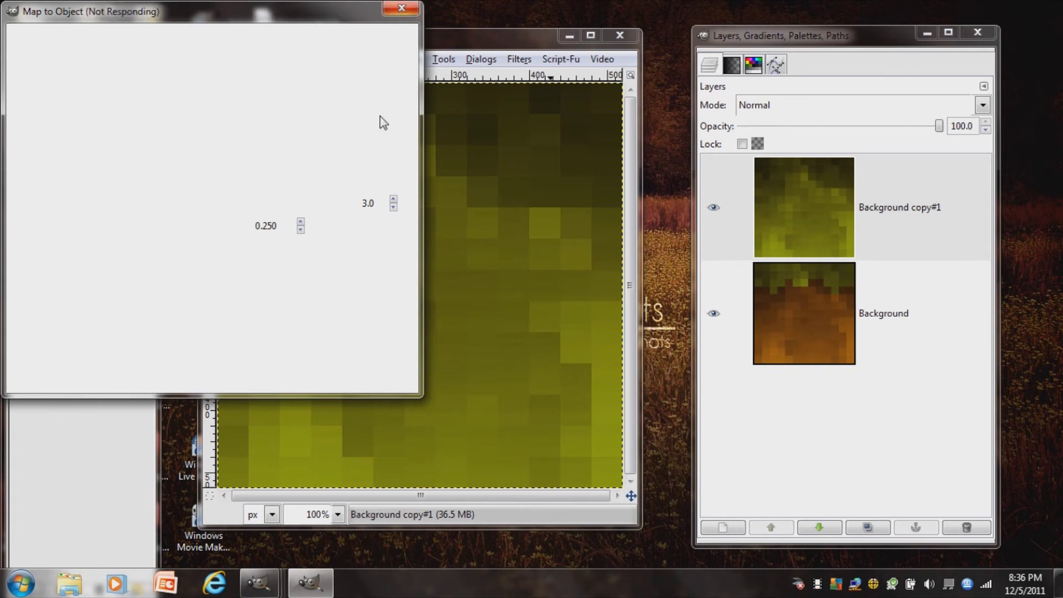
pyautogui.click(470, 46)
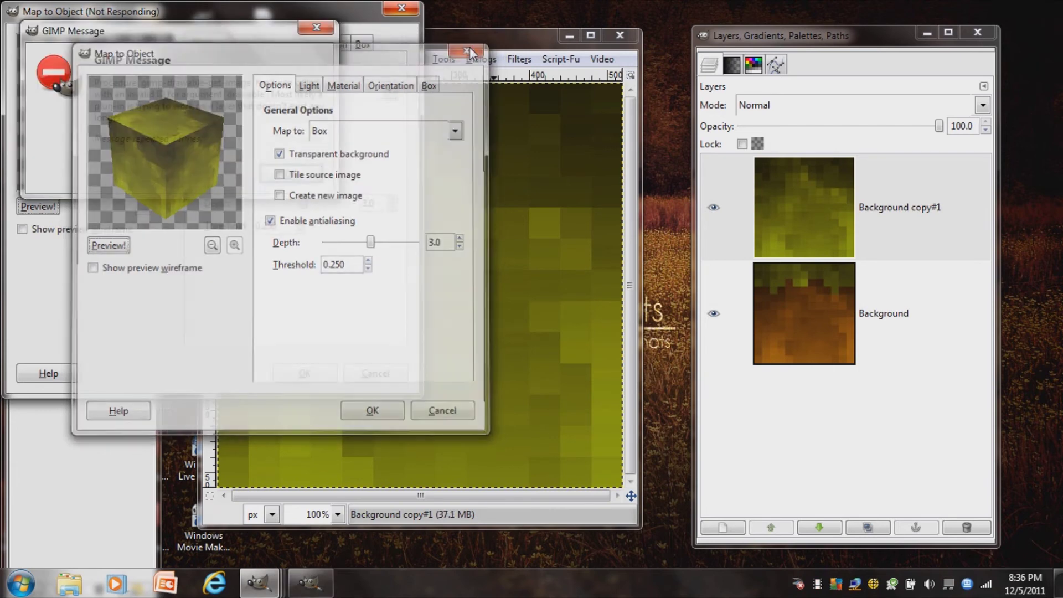
pyautogui.click(316, 27)
pyautogui.click(519, 58)
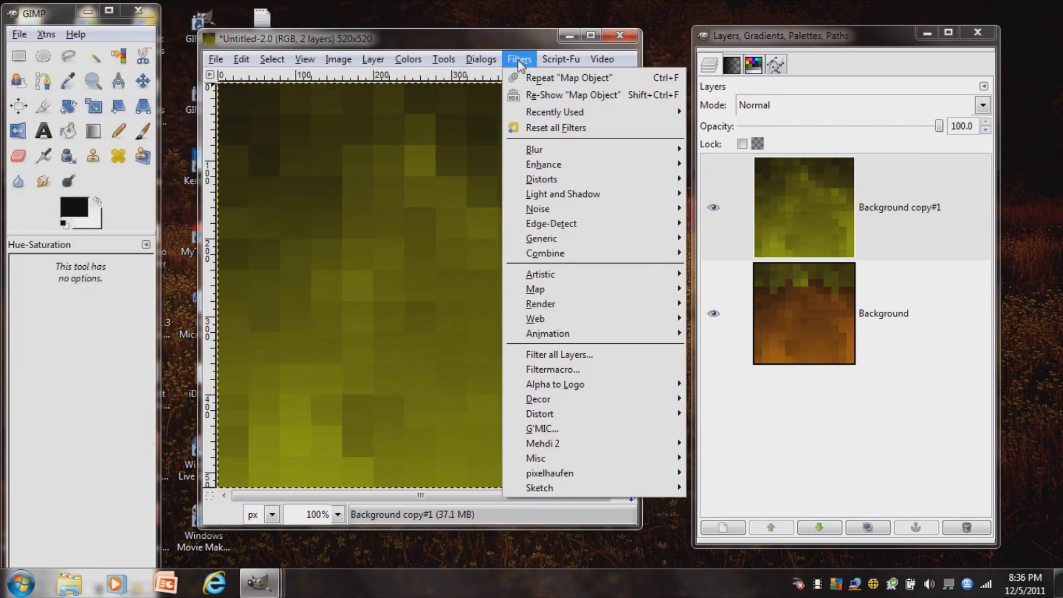
pyautogui.click(532, 88)
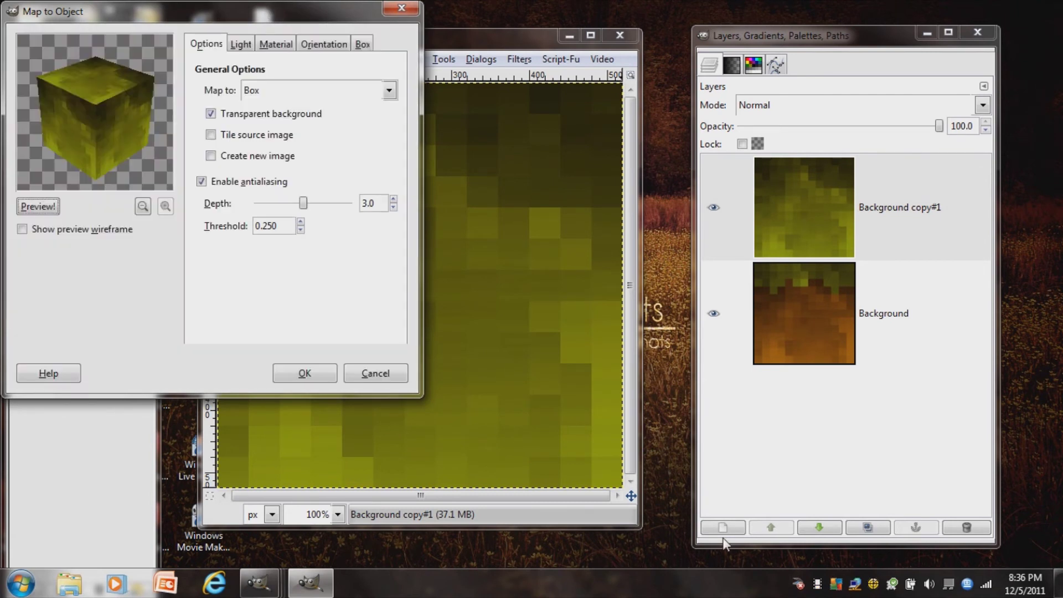
pyautogui.click(722, 527)
pyautogui.click(216, 346)
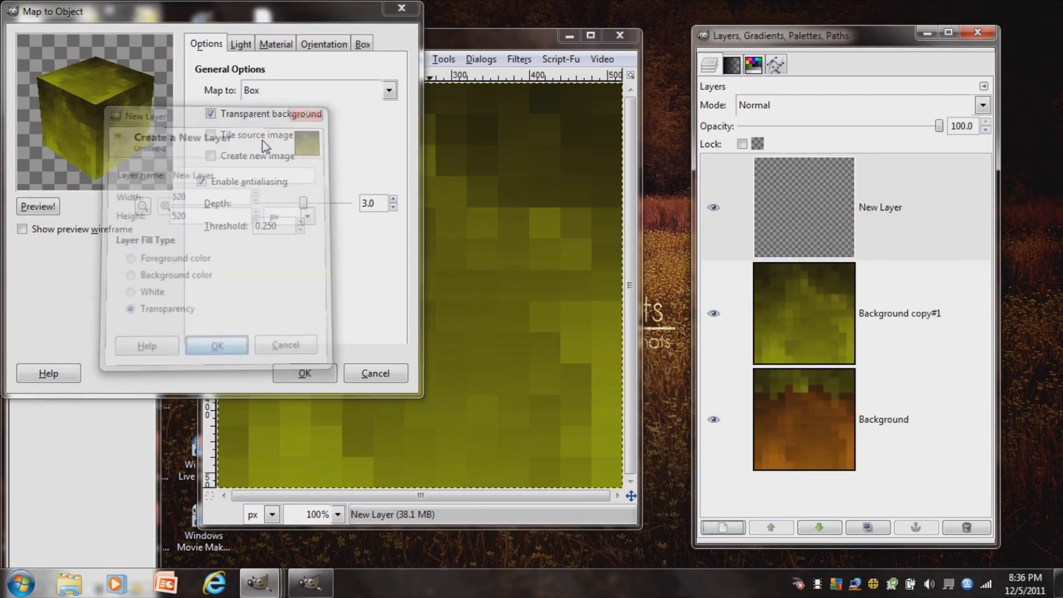
# - Keep Map to Box, switch the light source to Point light, and review Material, Orientation and Box settings
pyautogui.moveTo(243, 17); pyautogui.dragTo(315, 49)
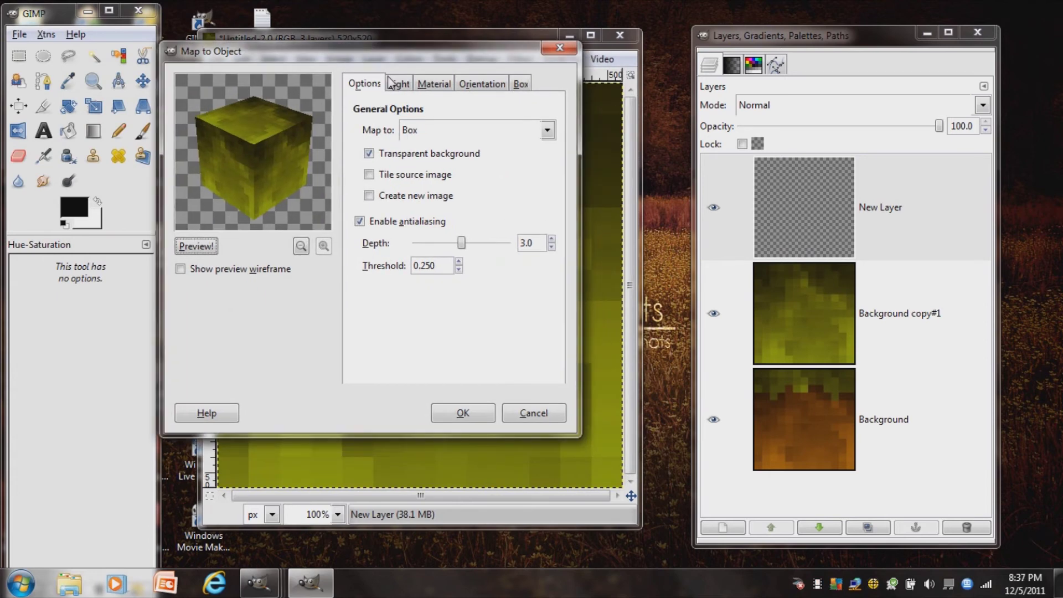
pyautogui.click(421, 132)
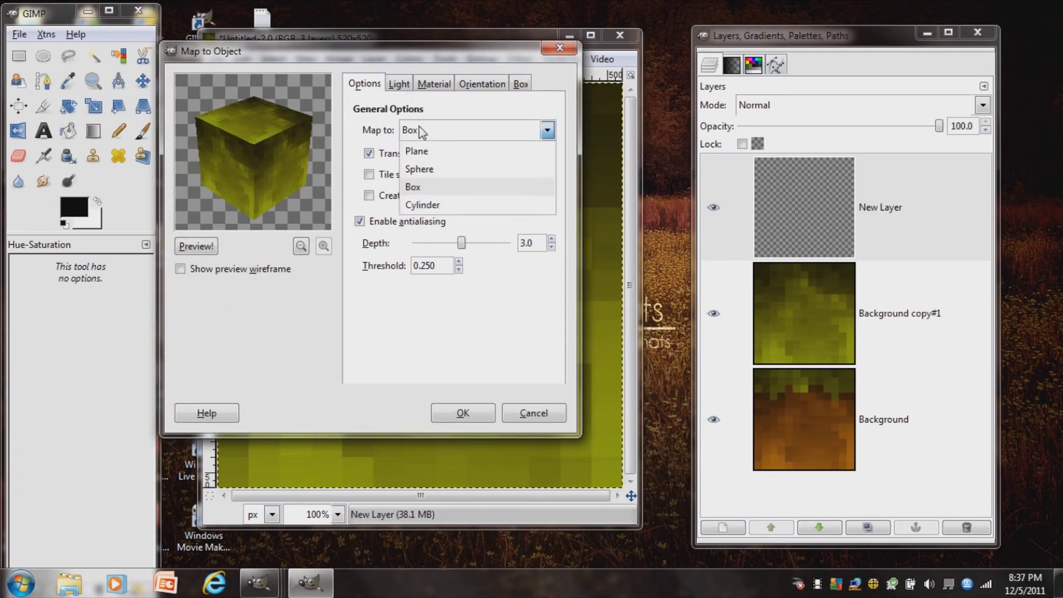
pyautogui.click(421, 131)
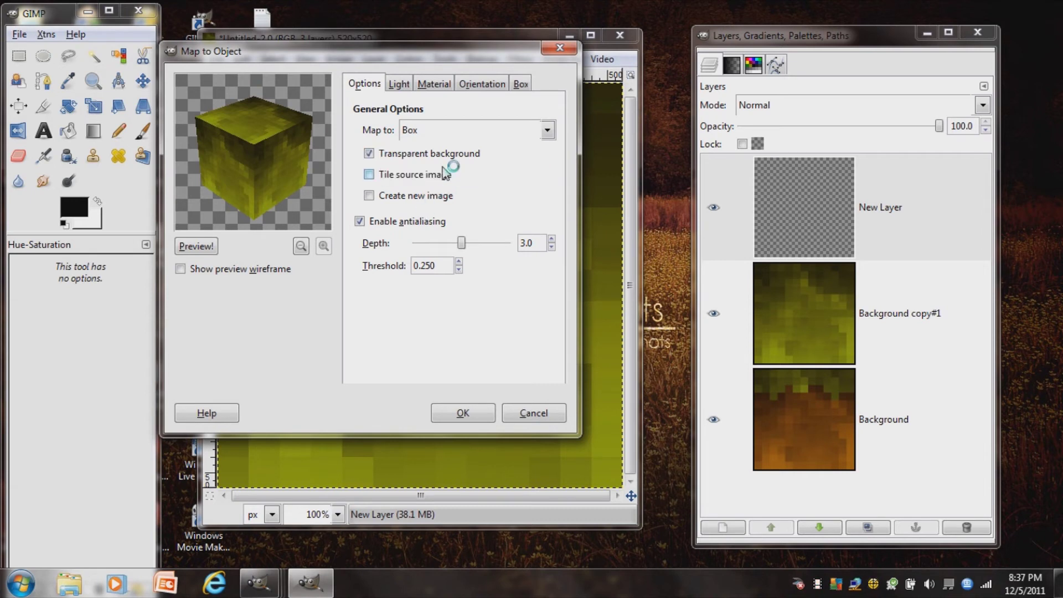
pyautogui.click(402, 86)
pyautogui.click(469, 133)
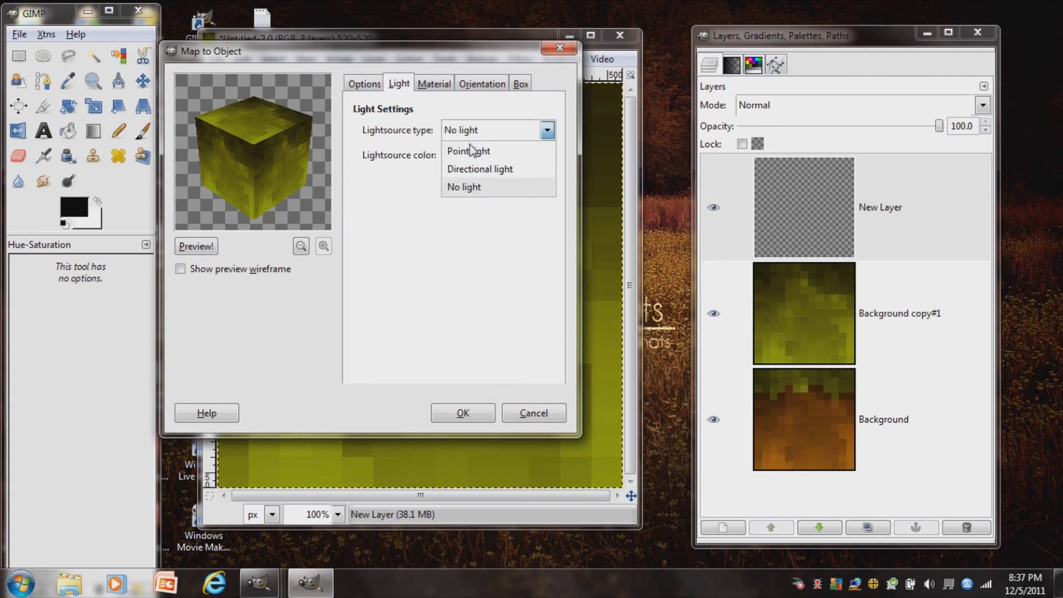
pyautogui.click(471, 148)
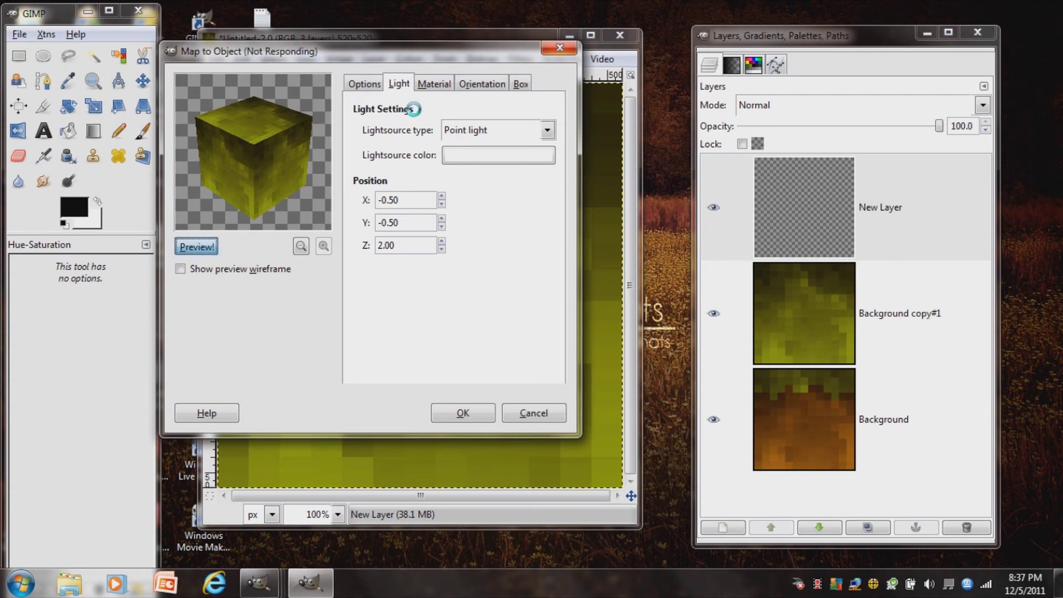
pyautogui.click(438, 91)
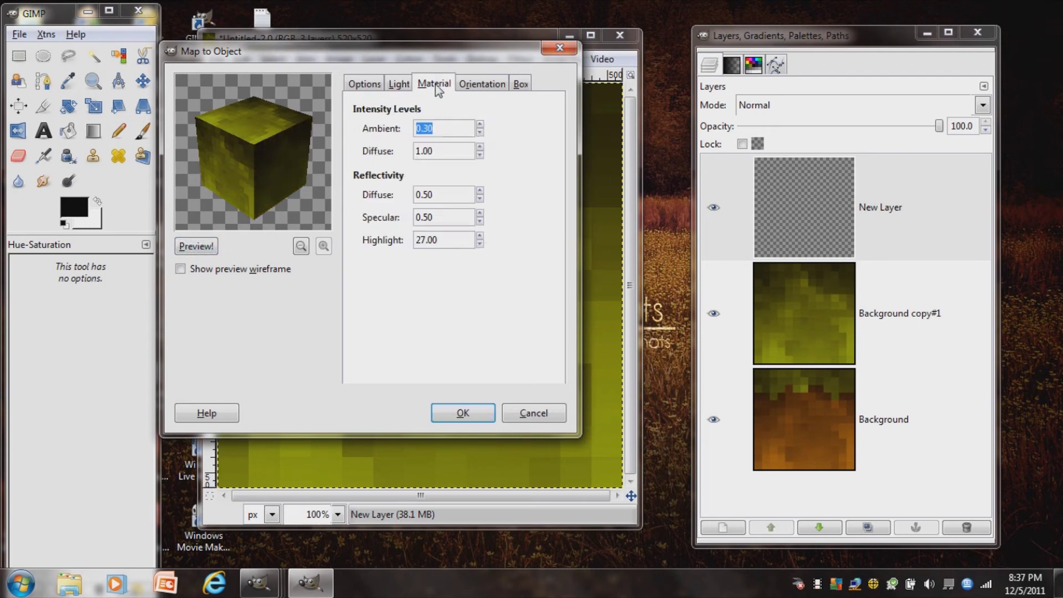
pyautogui.click(475, 88)
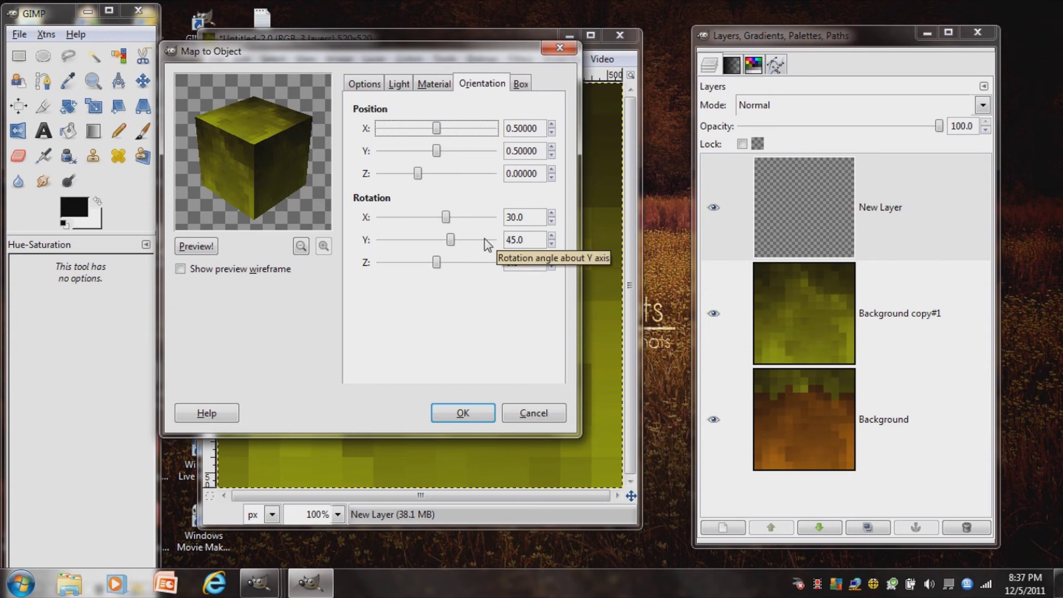
pyautogui.click(521, 85)
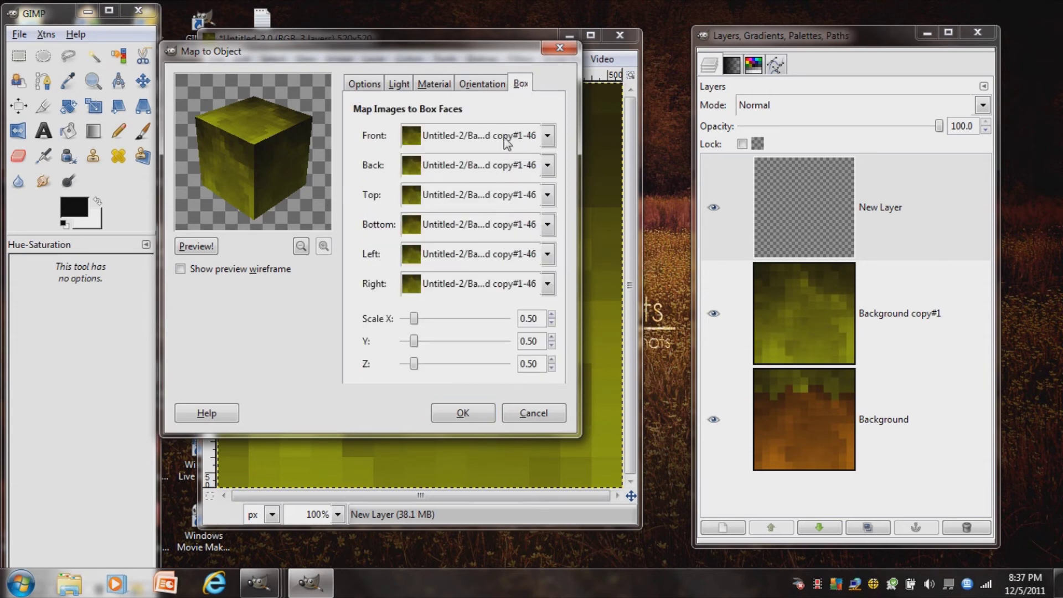
# - Set the cube's Front and Back faces to the dirt Background-47 layer
pyautogui.click(482, 140)
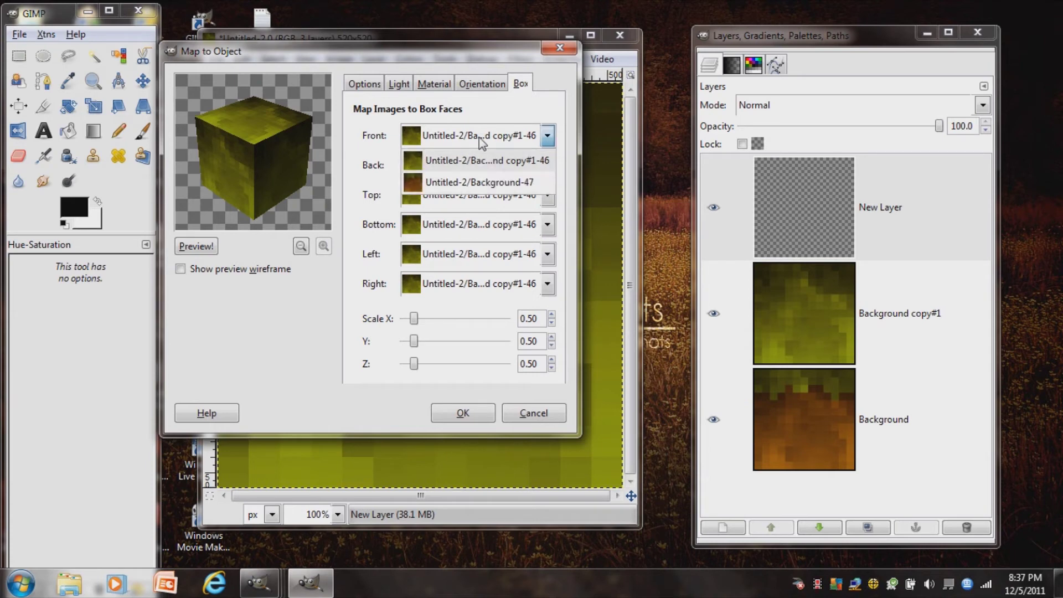
pyautogui.click(471, 185)
pyautogui.click(458, 166)
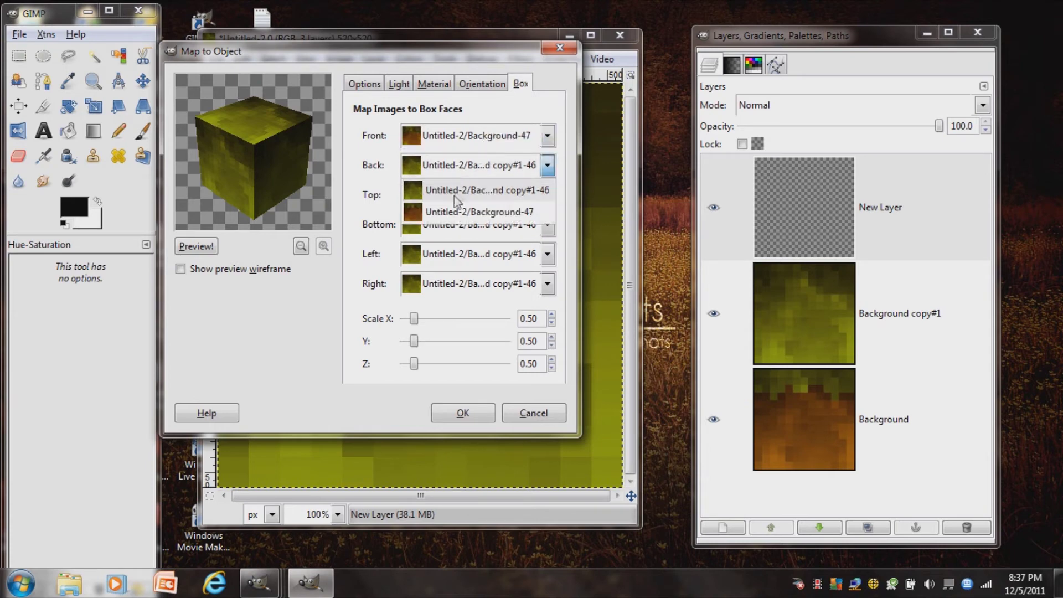
pyautogui.click(453, 167)
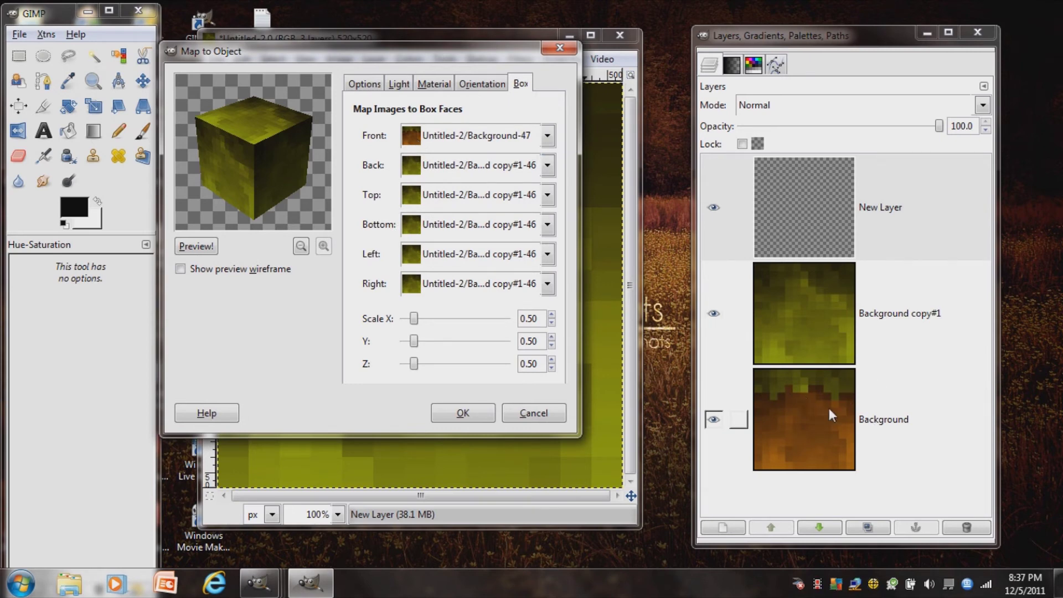
pyautogui.click(444, 139)
pyautogui.click(444, 138)
pyautogui.click(446, 177)
pyautogui.click(446, 219)
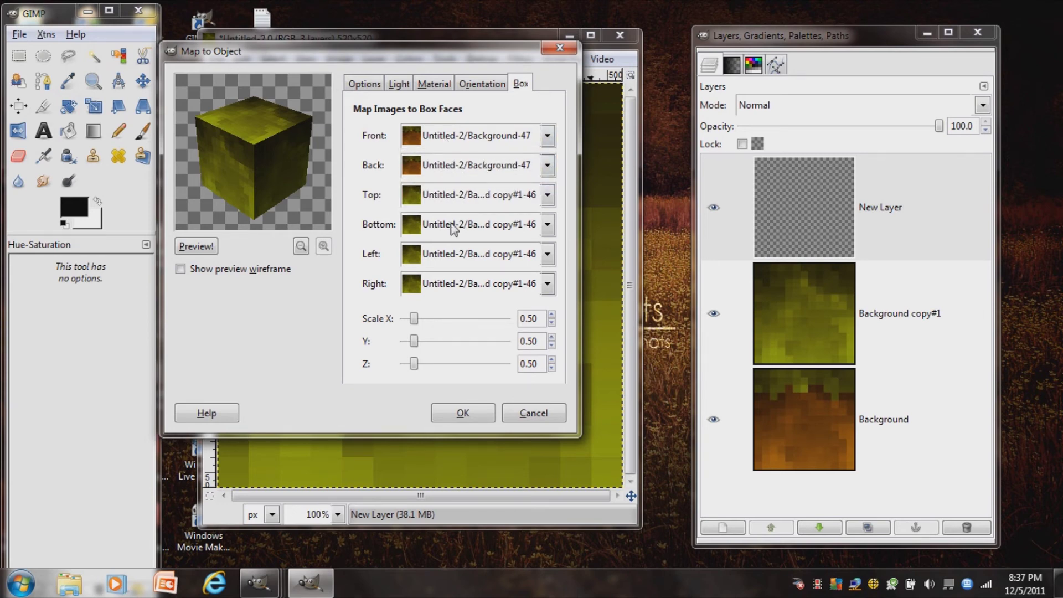
# - Set Bottom, Left and Right faces to Background-47, refresh the preview, and render
pyautogui.click(445, 224)
pyautogui.click(450, 259)
pyautogui.click(448, 258)
pyautogui.click(440, 276)
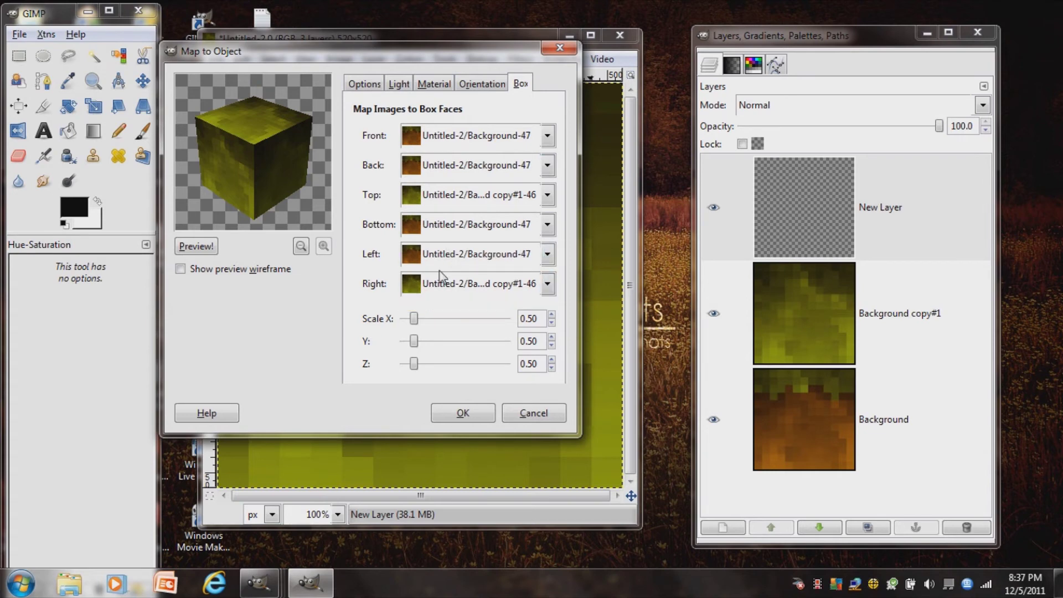
pyautogui.click(442, 275)
pyautogui.click(443, 331)
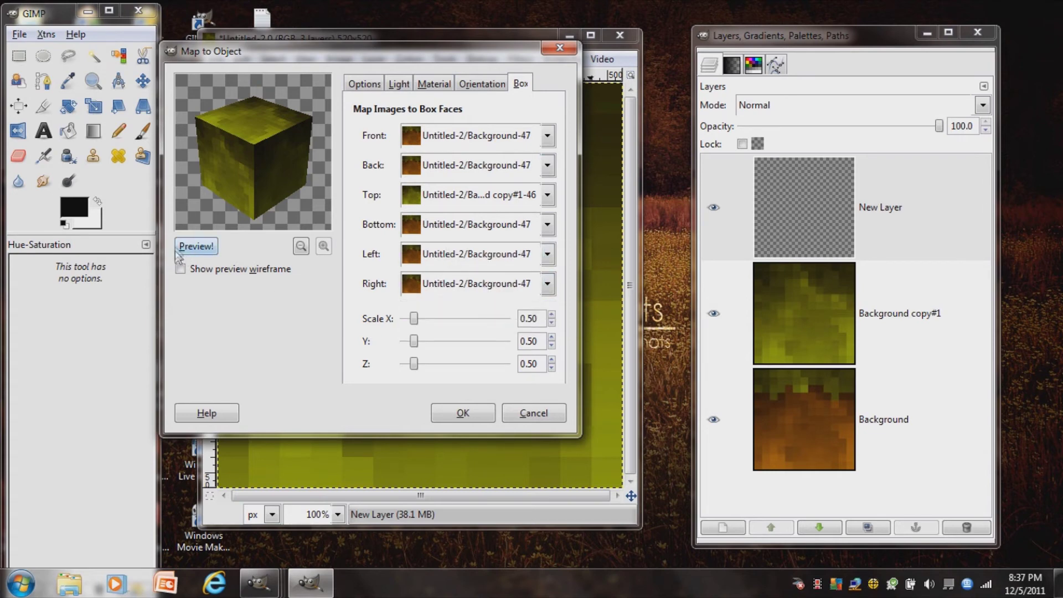
pyautogui.click(194, 247)
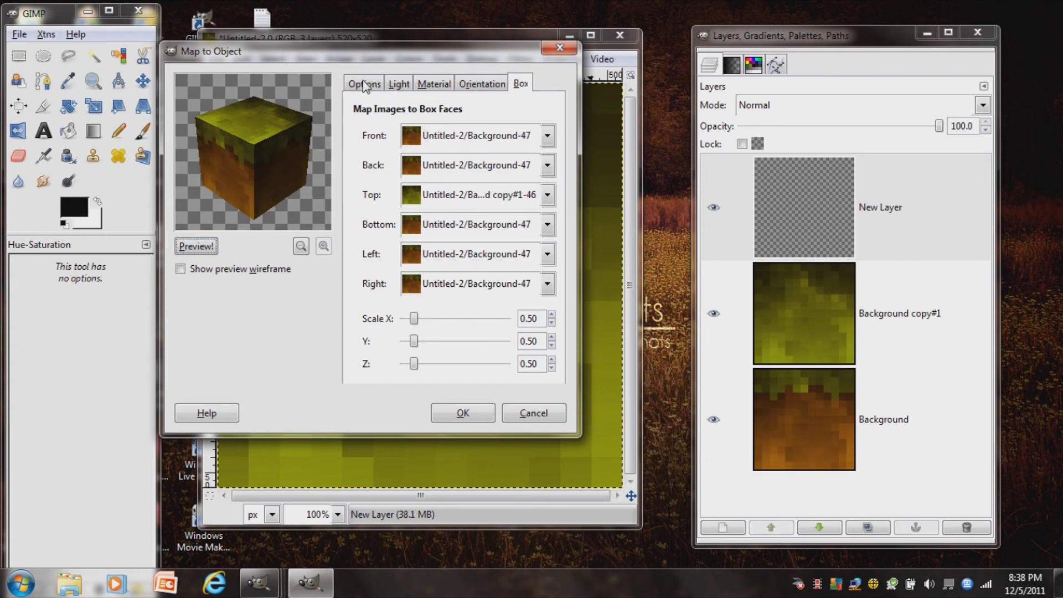
pyautogui.click(472, 410)
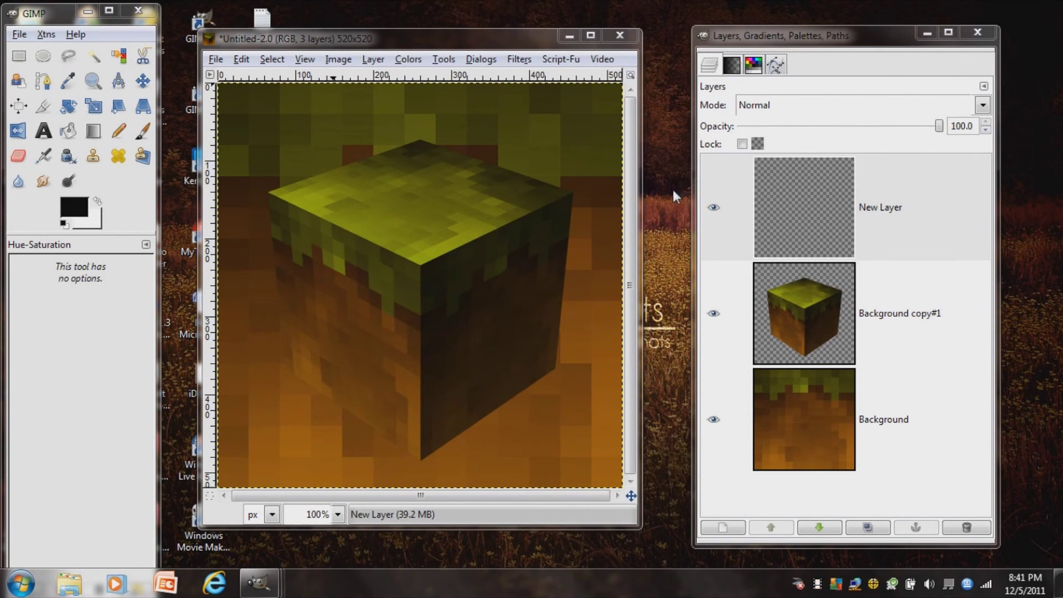
# - Select the Background copy#1 layer in the Layers panel
pyautogui.click(909, 307)
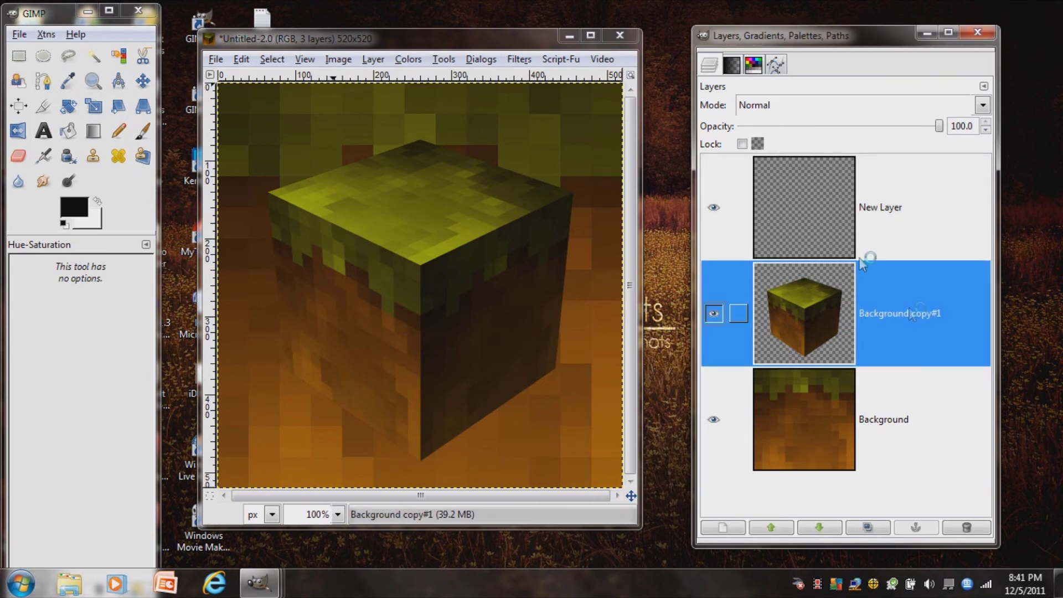
# - Check the New Layer and Background visibility and make Background the active layer
pyautogui.click(715, 208)
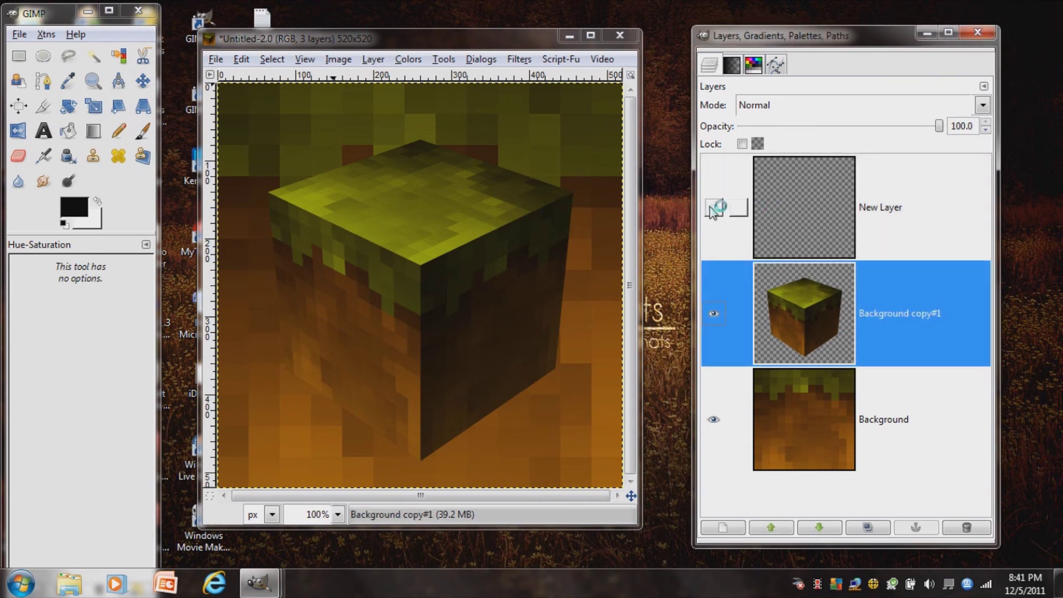
pyautogui.click(714, 208)
pyautogui.click(910, 210)
pyautogui.click(814, 390)
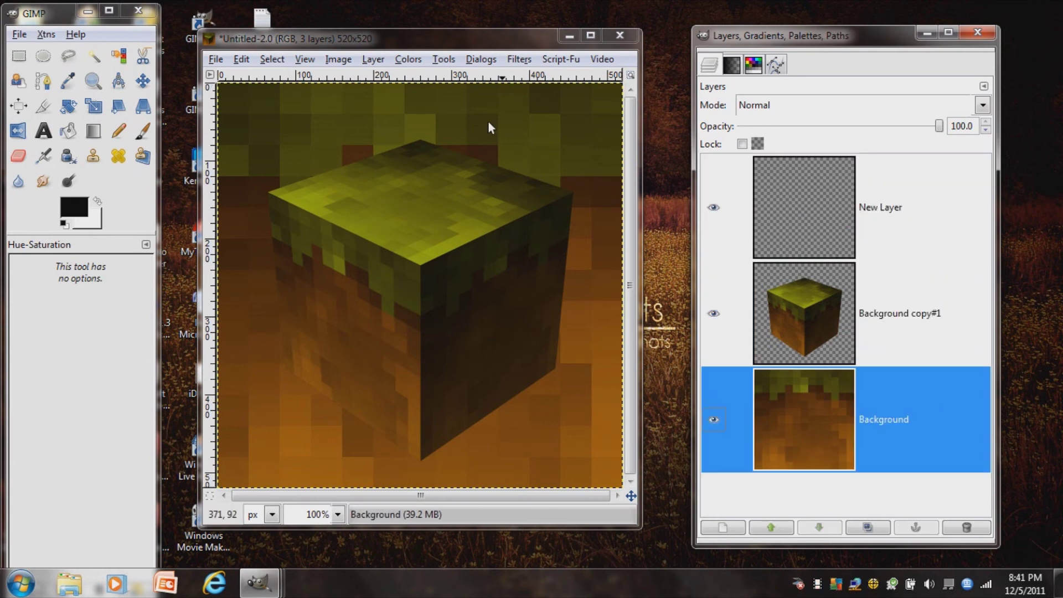
pyautogui.click(714, 421)
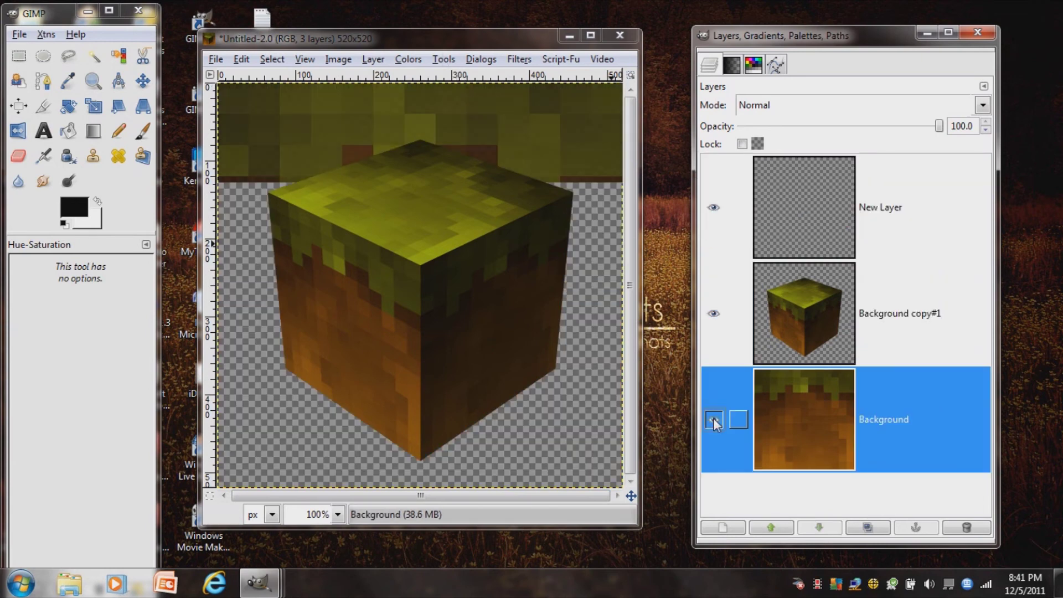
pyautogui.click(715, 421)
# - Desaturate the Background layer to grey with Colors > Desaturate
pyautogui.click(409, 59)
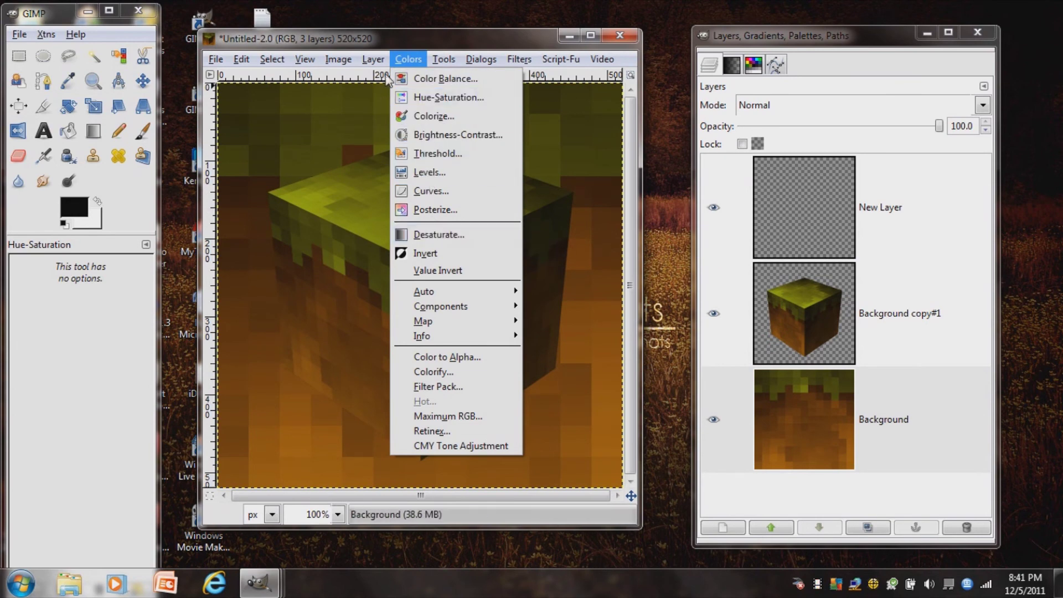
pyautogui.click(424, 233)
pyautogui.click(165, 195)
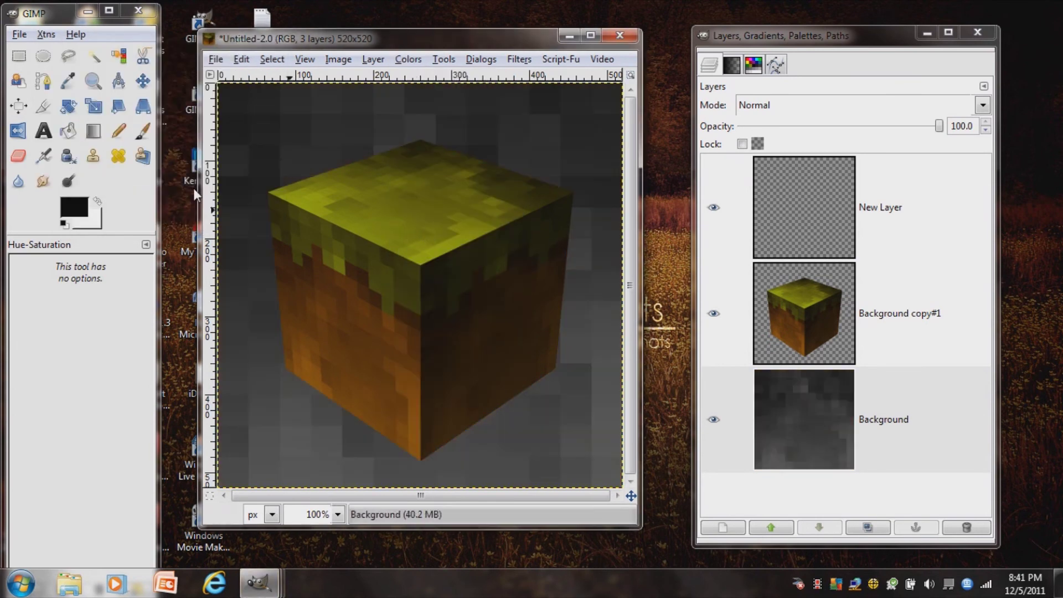
# - Invert the grey Background layer to a light grey tone
pyautogui.click(18, 130)
pyautogui.click(408, 58)
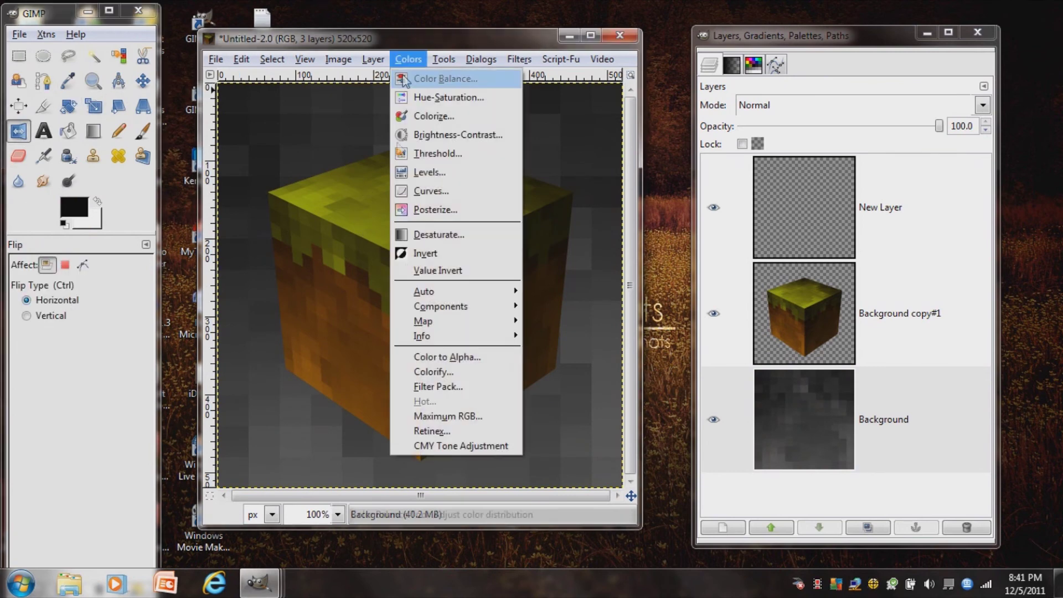
pyautogui.click(424, 255)
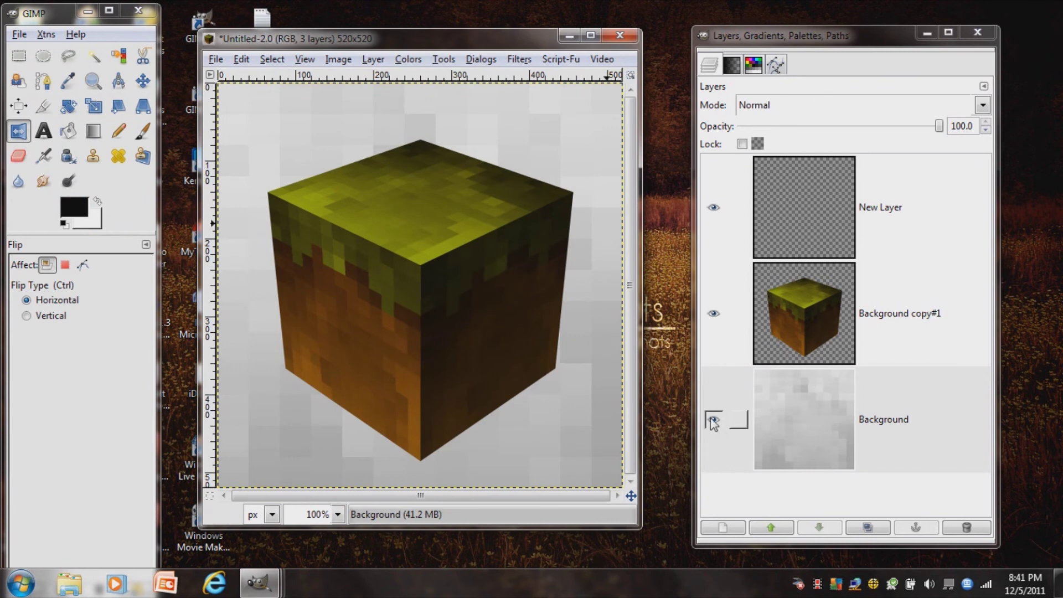
# - Zoom in closely on the cube's left corner with New Layer active
pyautogui.press('r')
pyautogui.click(739, 210)
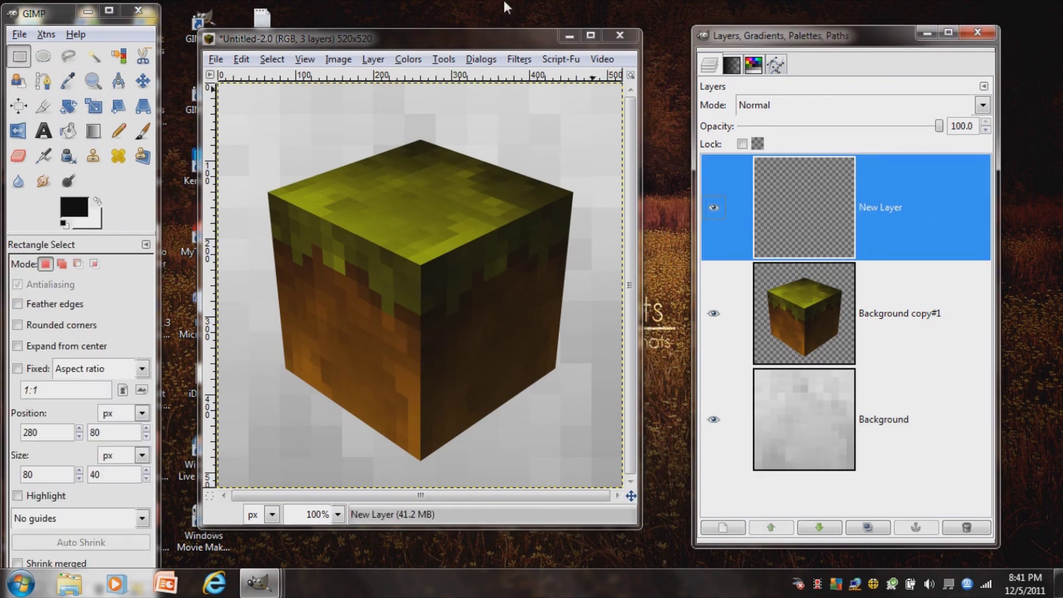
pyautogui.click(93, 81)
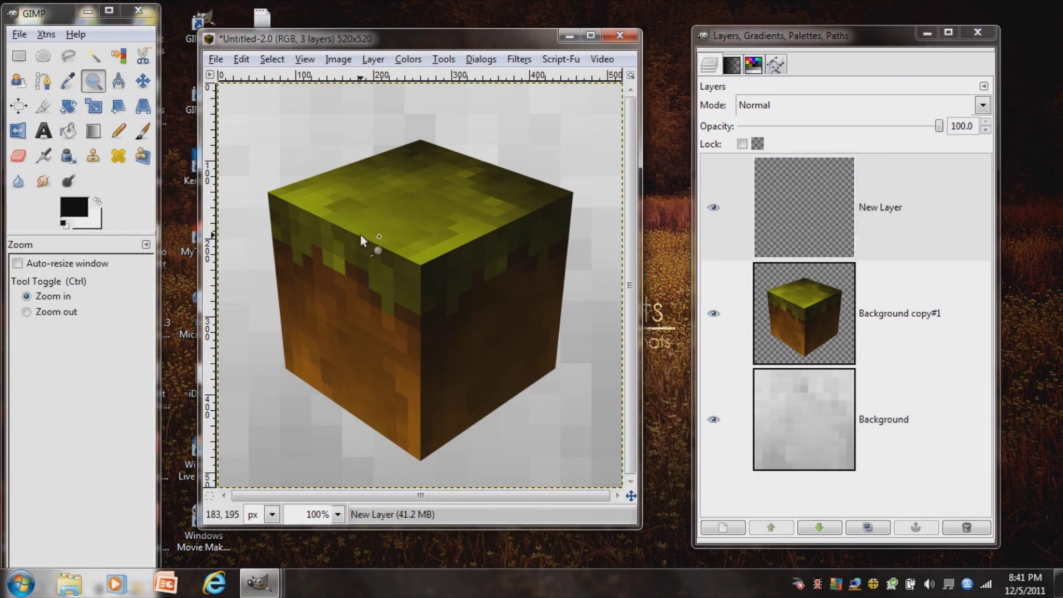
pyautogui.click(361, 235)
pyautogui.click(338, 249)
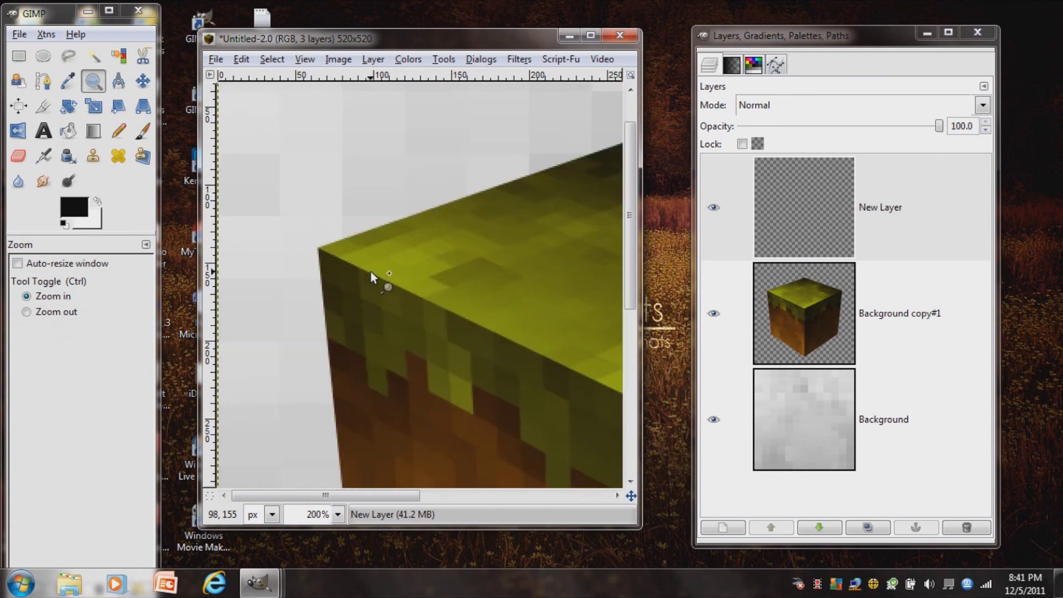
pyautogui.click(370, 271)
pyautogui.click(371, 271)
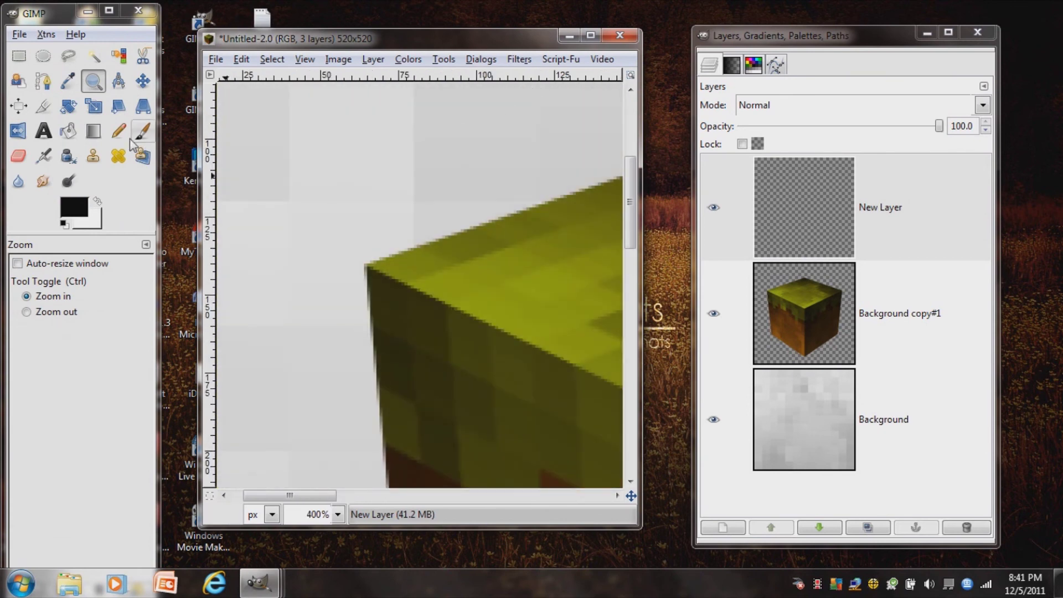
# - Pick the Blur/Sharpen tool, make Background copy#1 active, and adjust its tool options
pyautogui.click(138, 137)
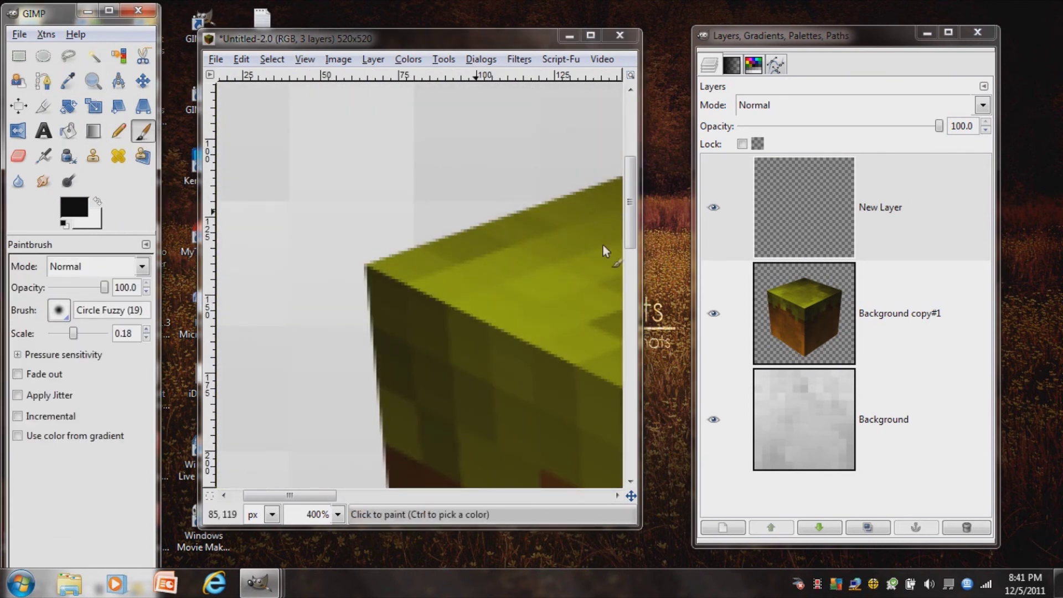
pyautogui.click(18, 180)
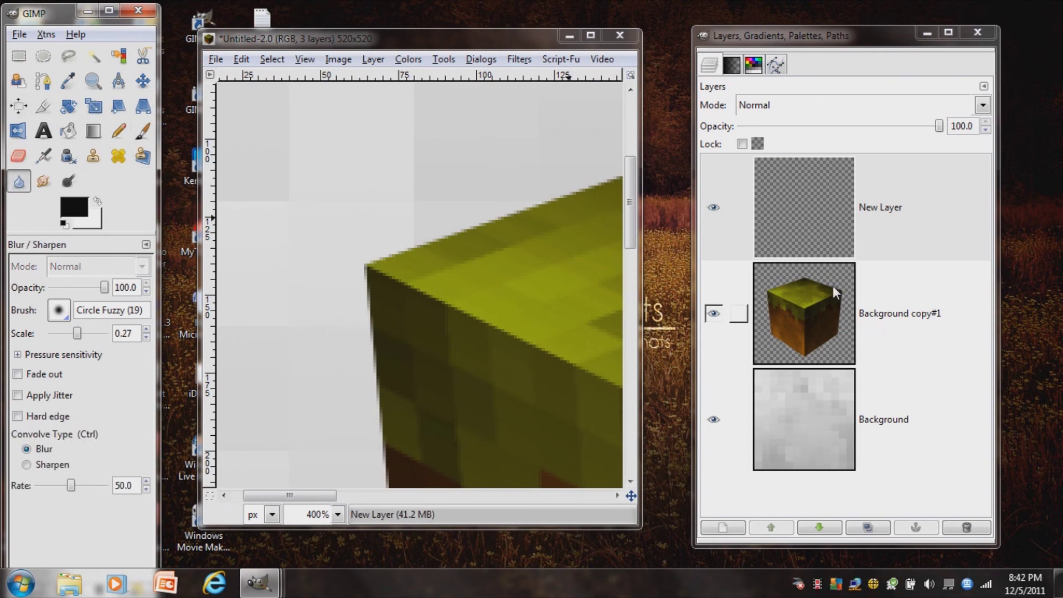
pyautogui.click(870, 326)
pyautogui.scroll(-3, 450, 264)
pyautogui.scroll(3, 449, 264)
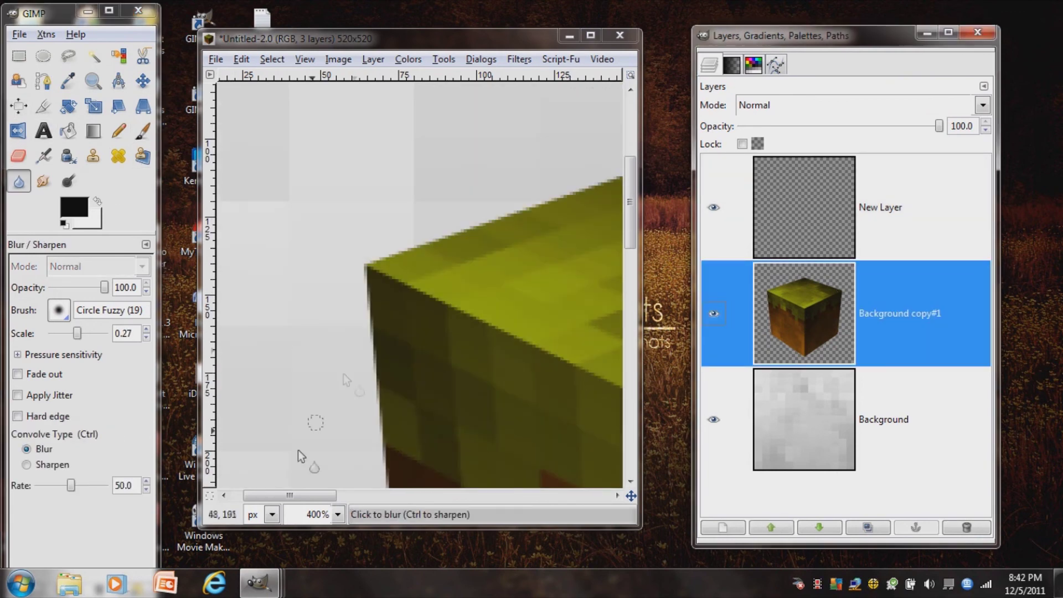
pyautogui.moveTo(303, 495); pyautogui.dragTo(316, 495)
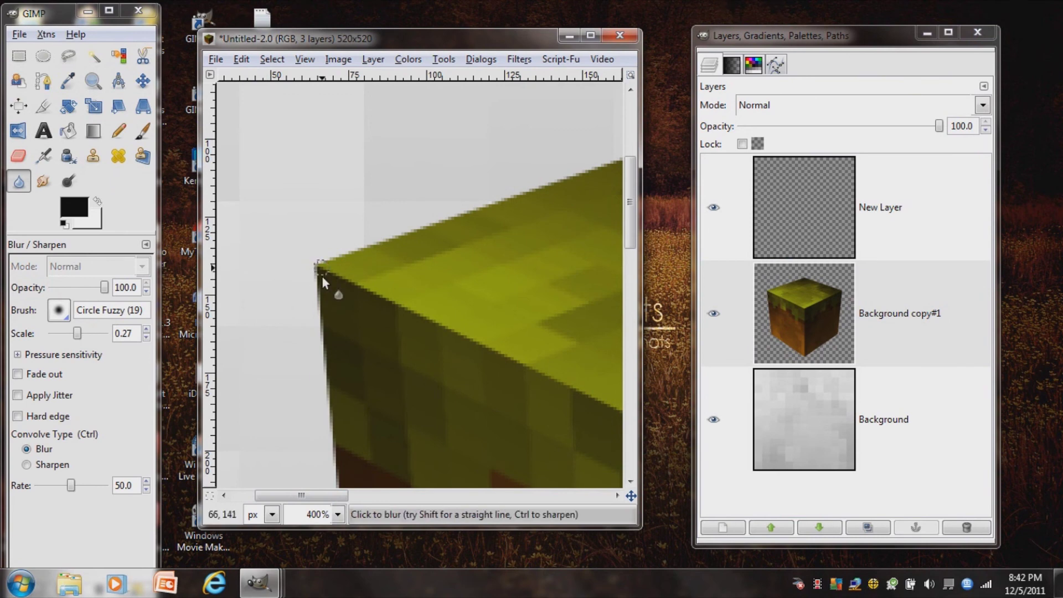
pyautogui.moveTo(329, 495); pyautogui.dragTo(435, 495)
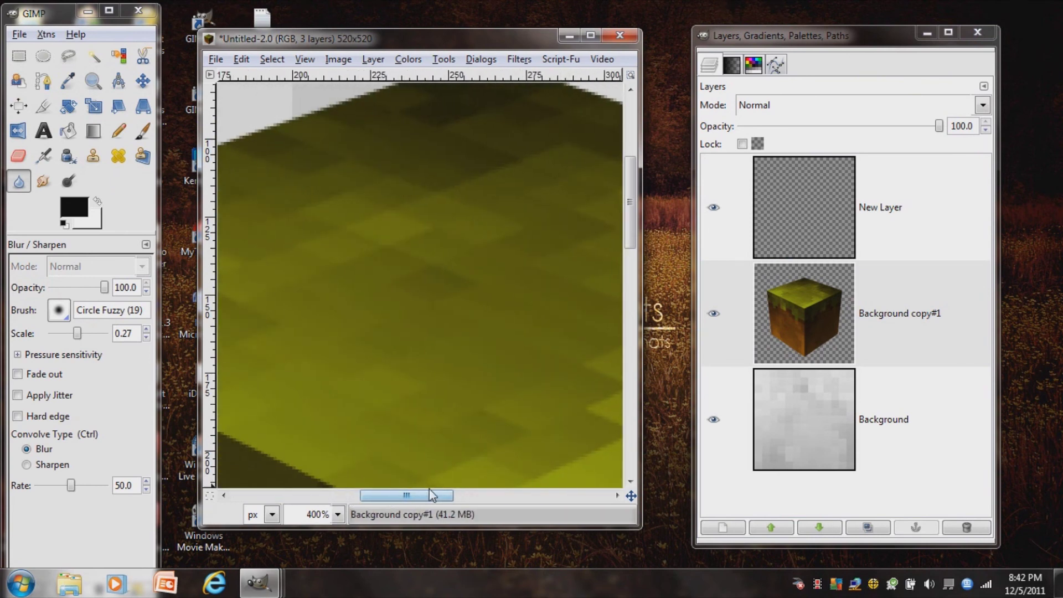
pyautogui.scroll(-5, 435, 350)
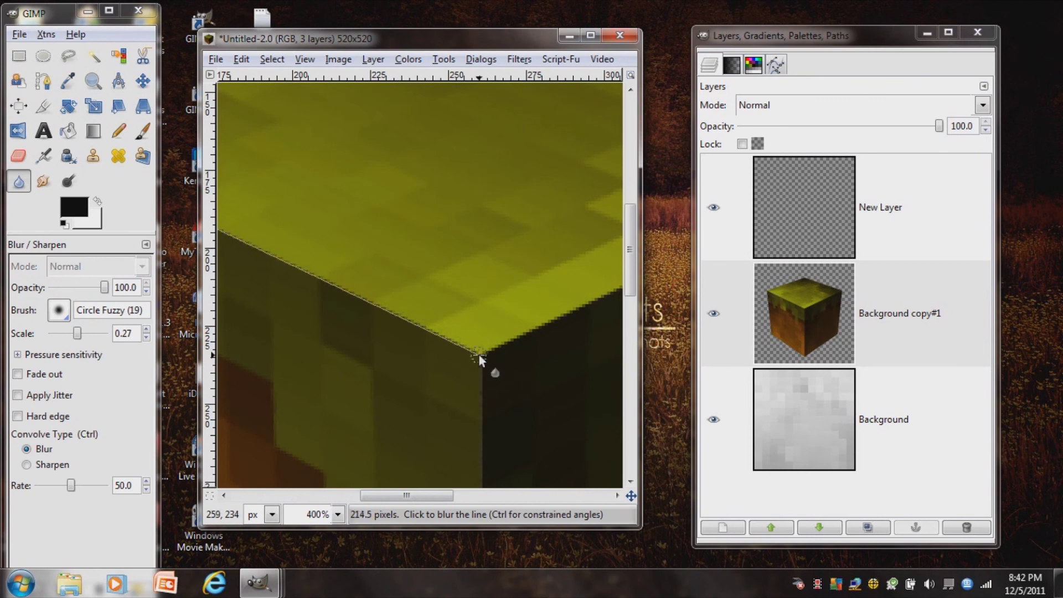
# - Blur the top face's left edge, raising the Rate to about 75
pyautogui.click(483, 353)
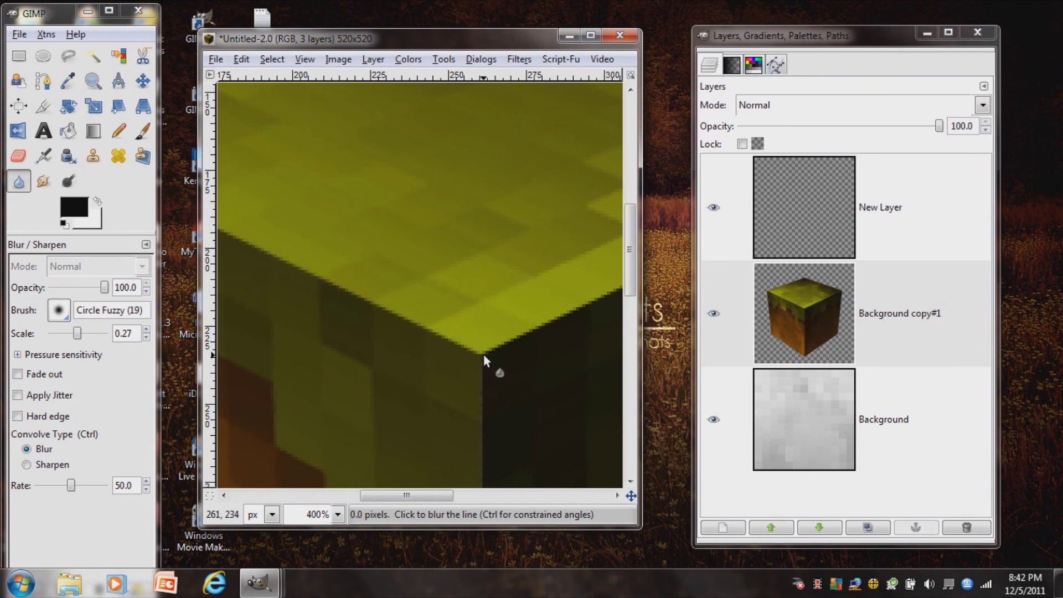
pyautogui.moveTo(66, 484); pyautogui.dragTo(88, 485)
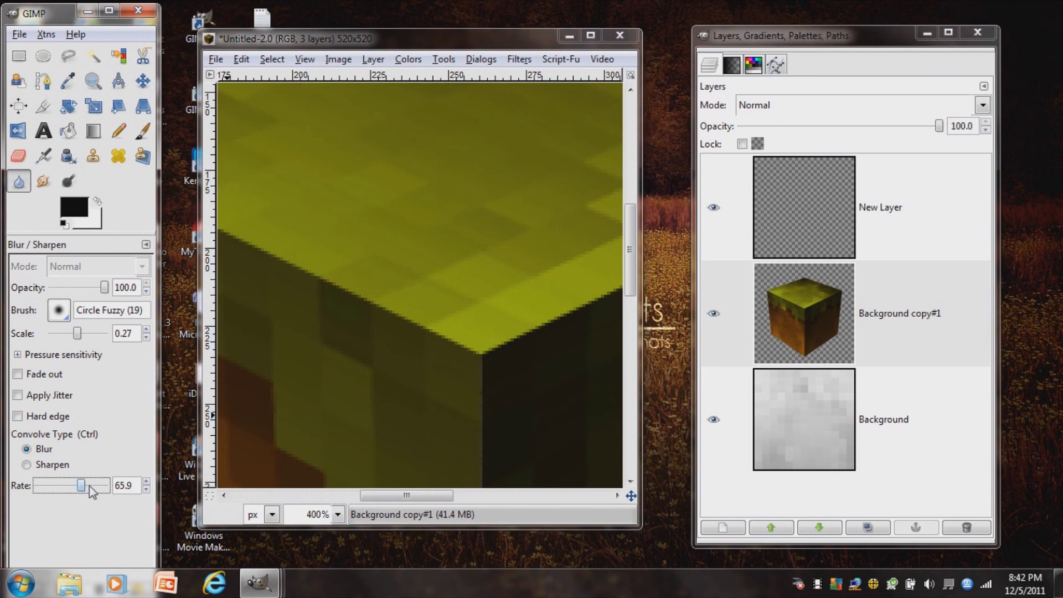
pyautogui.keyDown('shift'); pyautogui.click(484, 355); pyautogui.keyUp('shift')
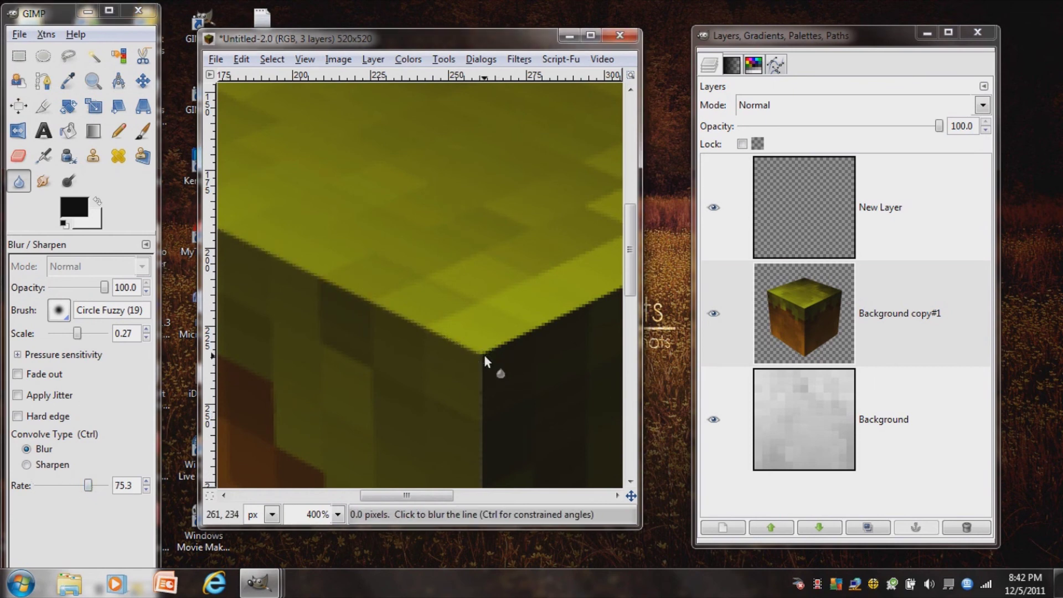
pyautogui.moveTo(373, 496); pyautogui.dragTo(534, 495)
pyautogui.scroll(5, 519, 401)
# - Blur the top face's right edge and the cube's vertical front edge
pyautogui.keyDown('shift'); pyautogui.click(547, 266); pyautogui.keyUp('shift')
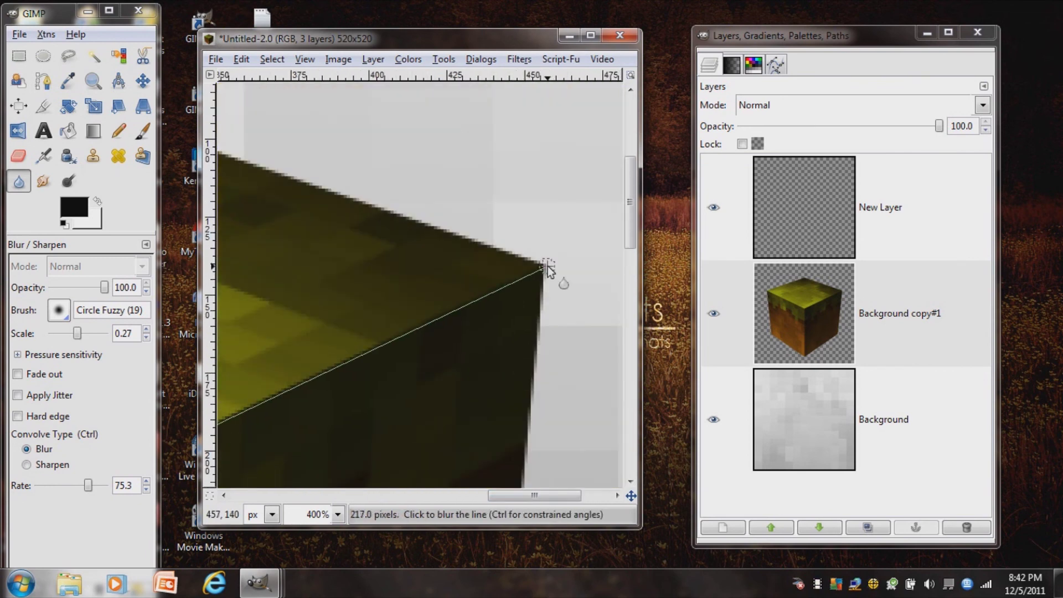
pyautogui.moveTo(544, 497); pyautogui.dragTo(422, 496)
pyautogui.scroll(-5, 424, 385)
pyautogui.scroll(-2, 465, 271)
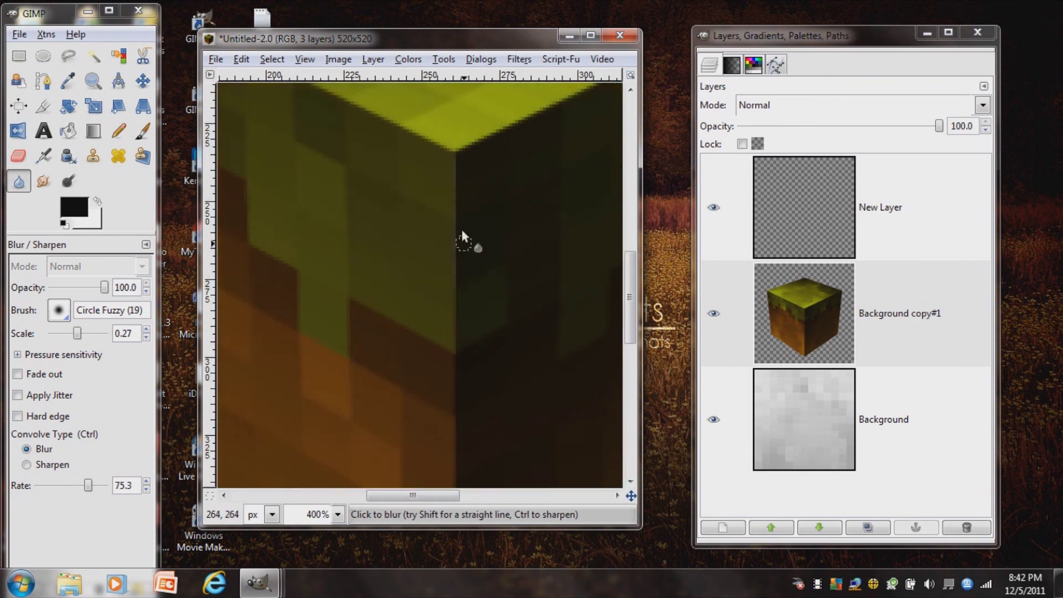
pyautogui.scroll(-3, 454, 182)
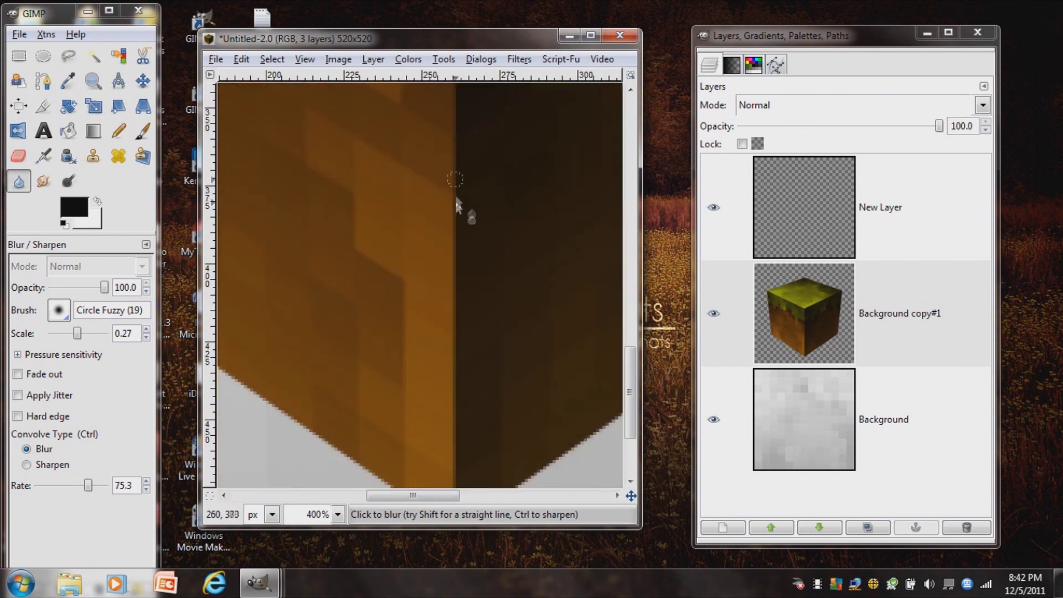
pyautogui.scroll(-2, 456, 200)
pyautogui.keyDown('shift'); pyautogui.click(455, 376); pyautogui.keyUp('shift')
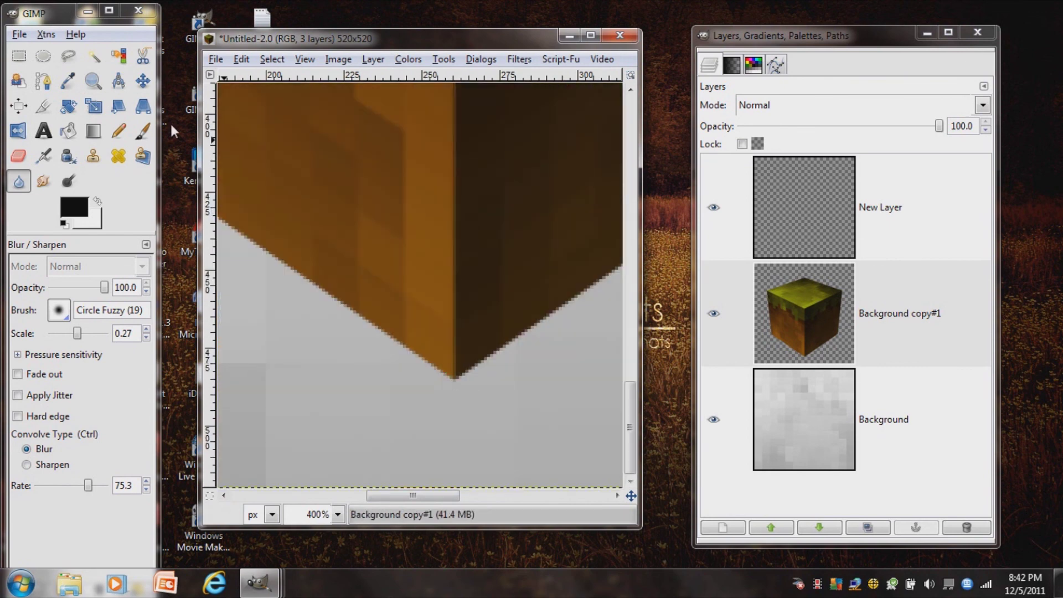
pyautogui.click(93, 81)
# - Duplicate the cube layer and lock alpha on the lower copy
pyautogui.press('1')
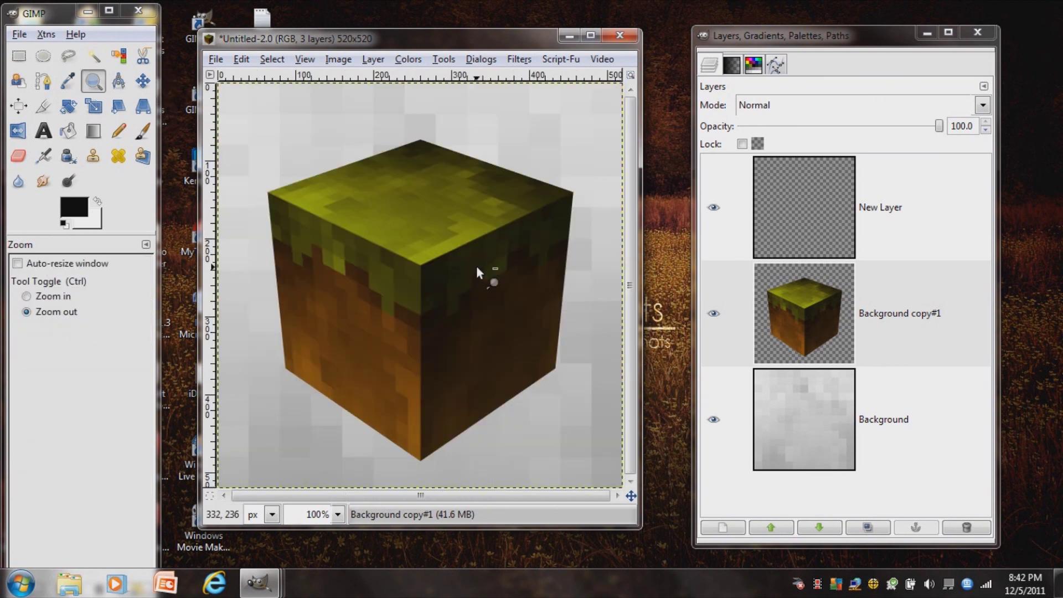
pyautogui.click(561, 59)
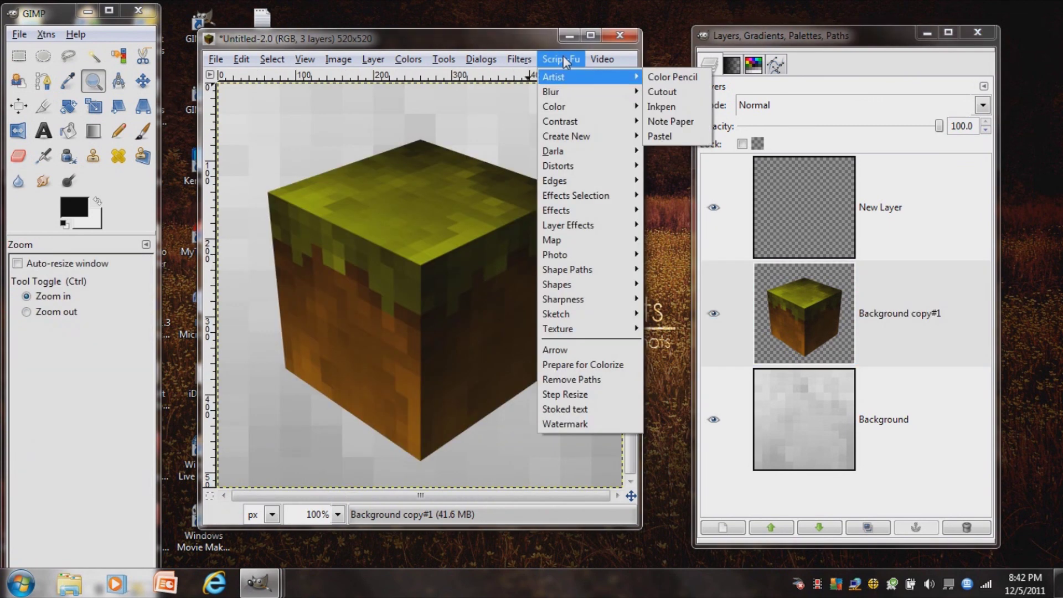
pyautogui.click(565, 59)
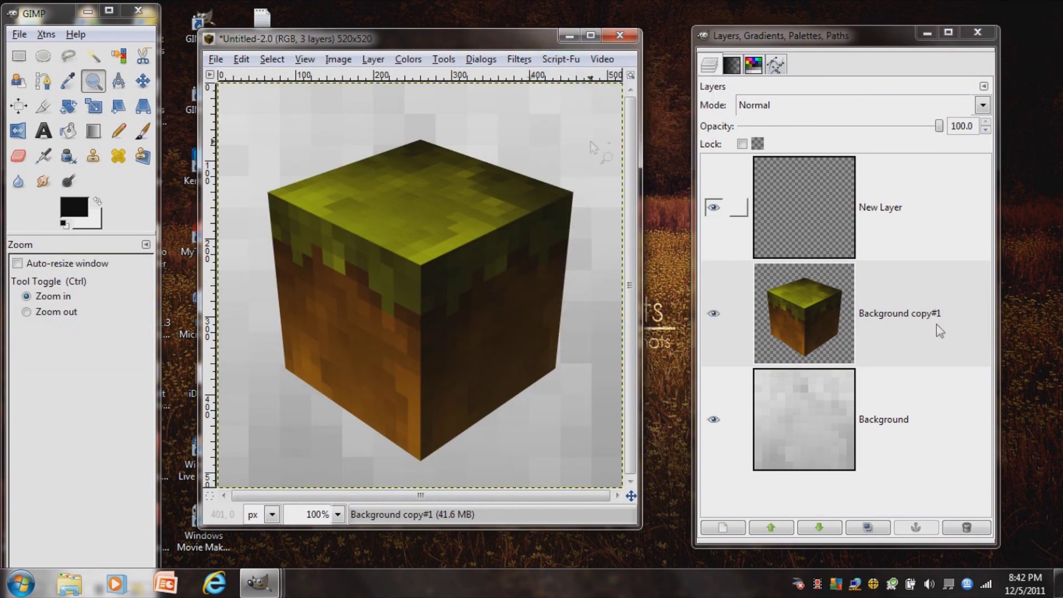
pyautogui.click(868, 529)
pyautogui.click(906, 429)
pyautogui.click(742, 144)
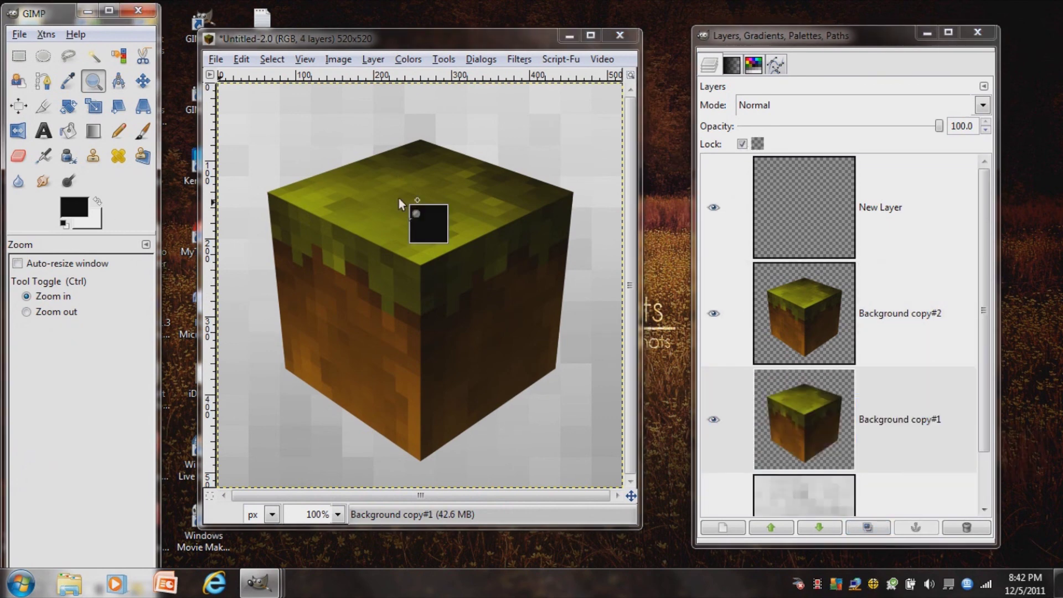
# - Fill the lower copy with black and Gaussian-blur it with radius 10
pyautogui.click(519, 59)
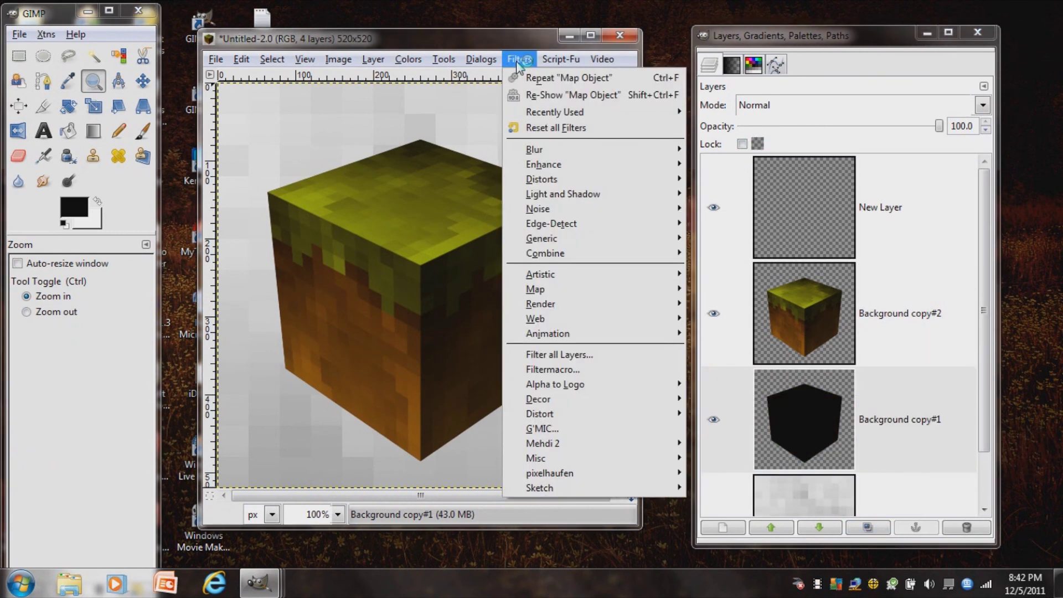
pyautogui.moveTo(664, 150)
pyautogui.click(721, 165)
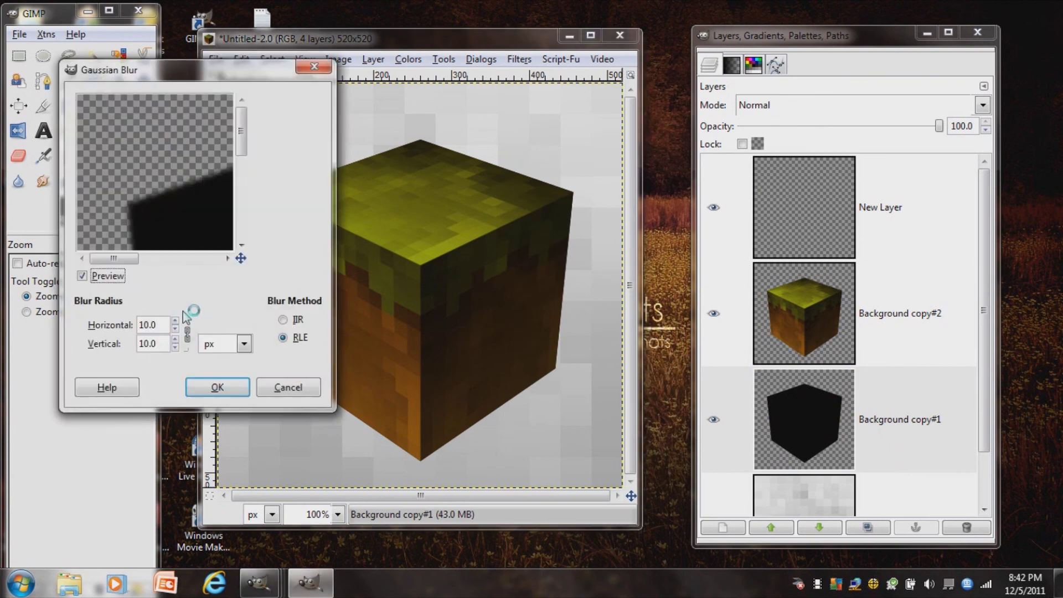
pyautogui.click(216, 386)
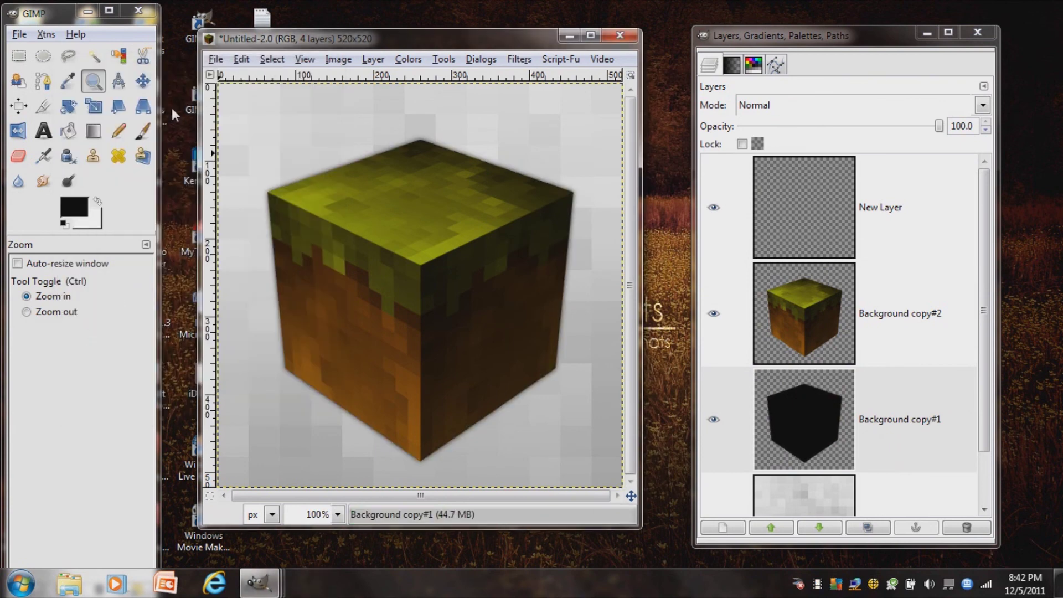
pyautogui.click(146, 84)
pyautogui.click(144, 82)
# - Nudge the shadow layer slightly and resize it with Layer to Image Size
pyautogui.moveTo(350, 268); pyautogui.dragTo(351, 267)
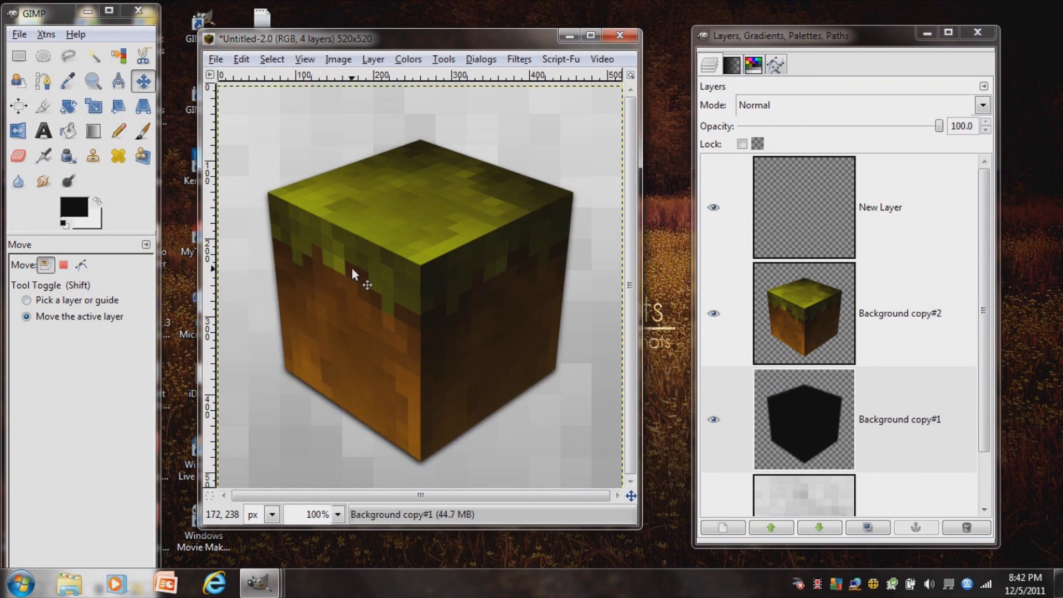
pyautogui.click(18, 56)
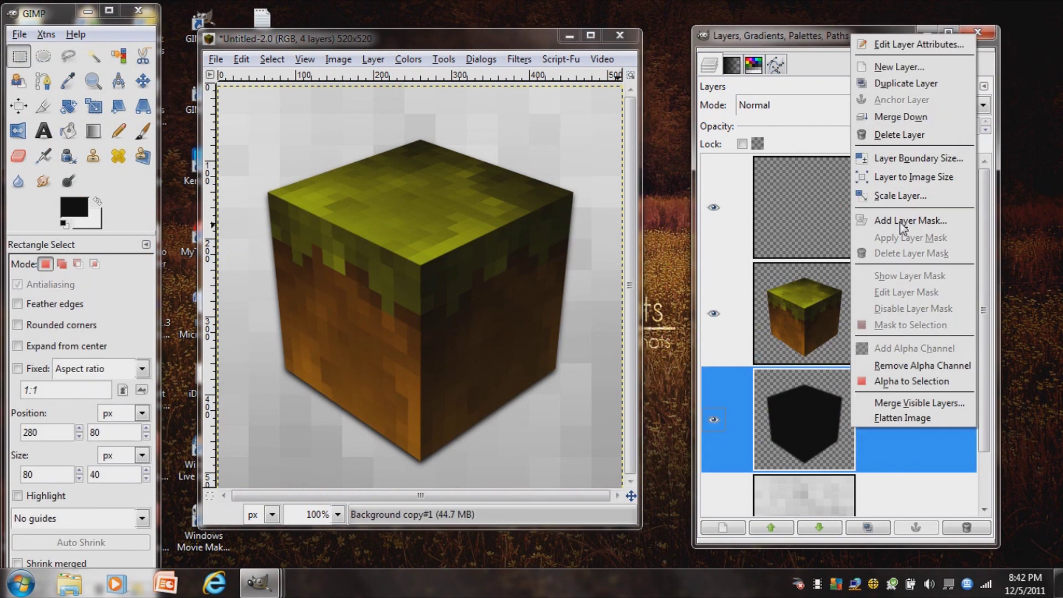
pyautogui.rightClick(853, 426)
pyautogui.click(899, 177)
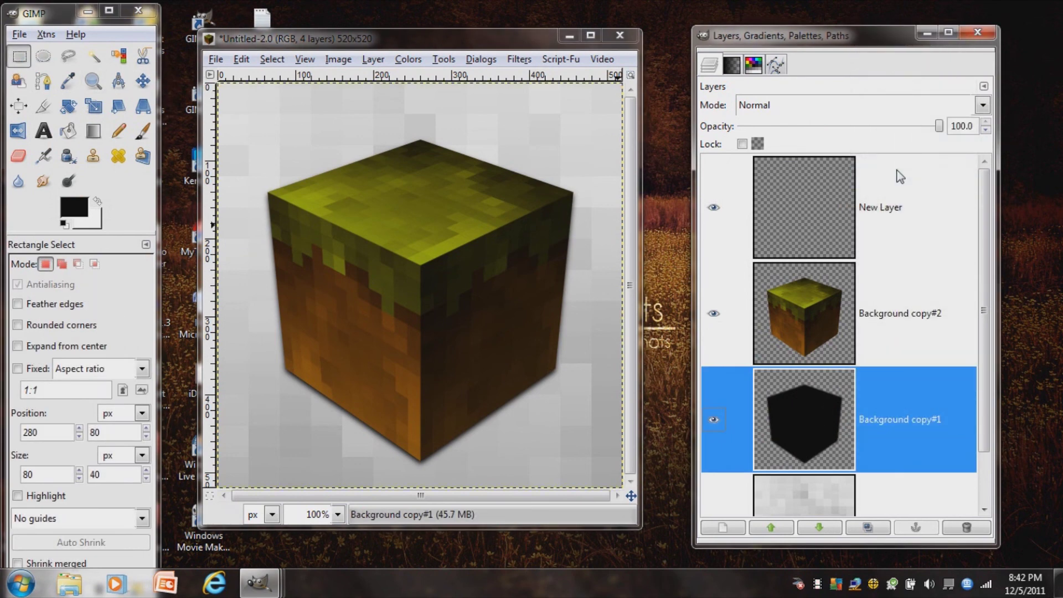